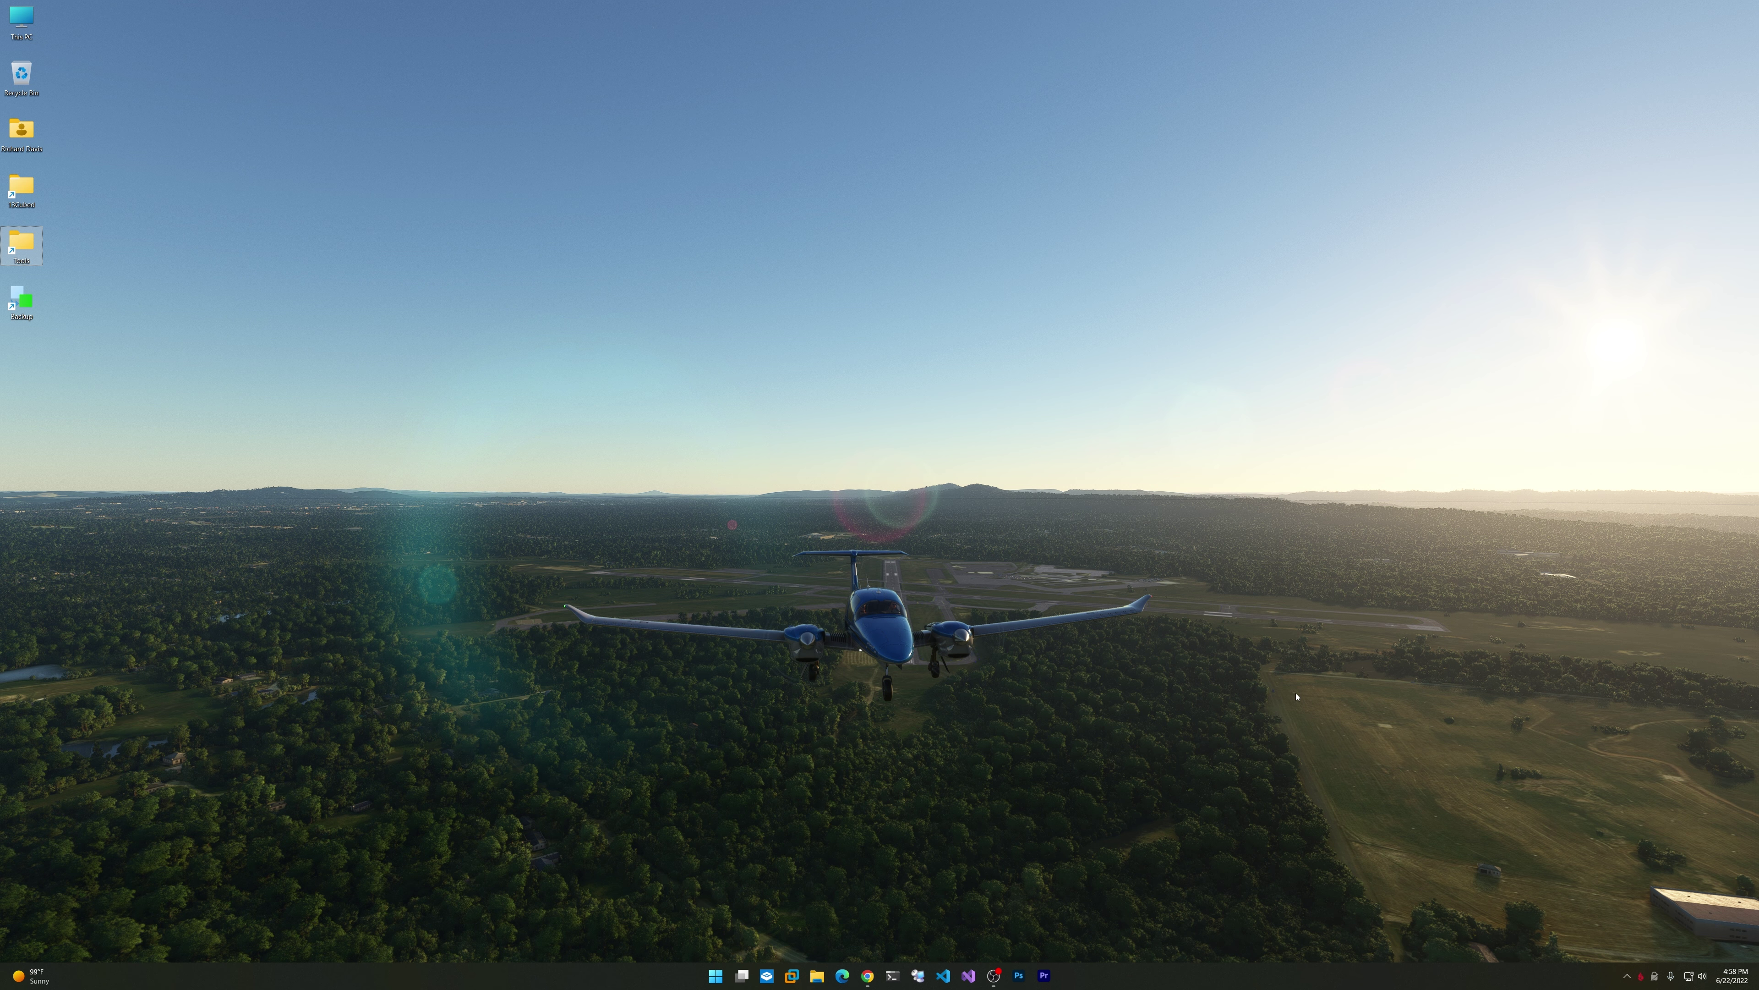
Open an Ubuntu 22.04 shell in Windows Terminal, maximized with enlarged text
left_click(892, 975)
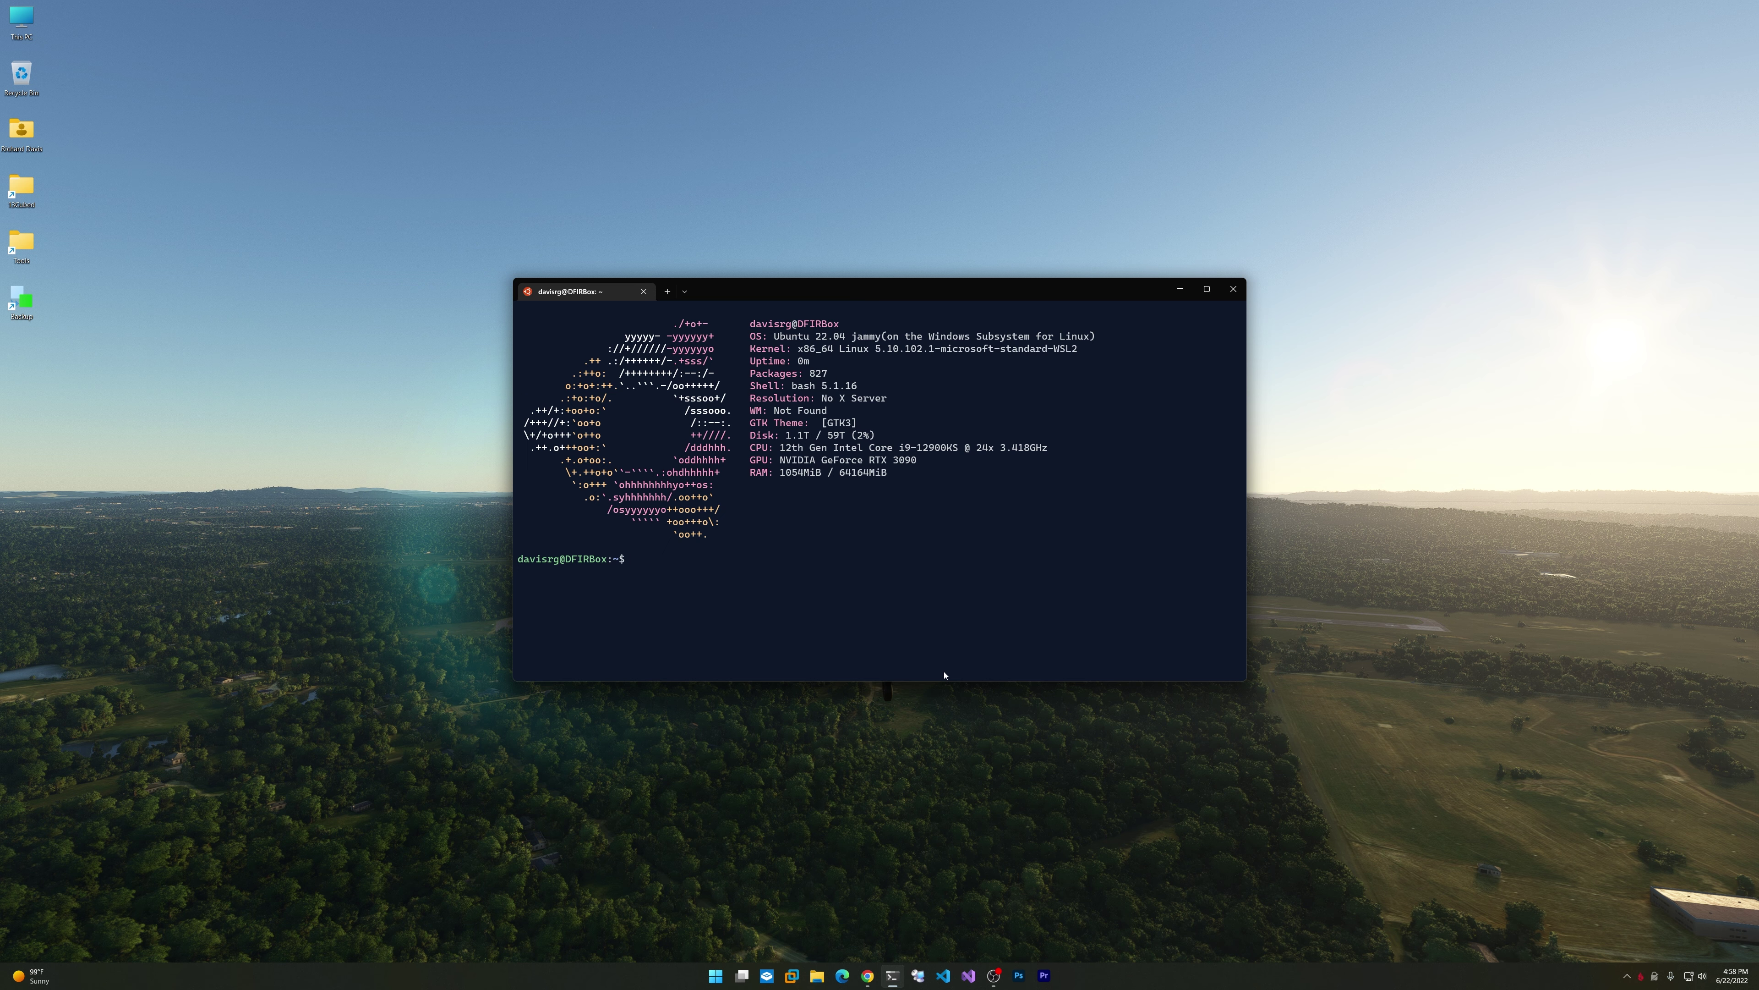
key("super+Up")
key("ctrl+equal")
key("ctrl+equal")
key("ctrl+equal")
key("ctrl+equal")
key("ctrl+equal")
key("ctrl+equal")
key("ctrl+equal")
key("ctrl+equal")
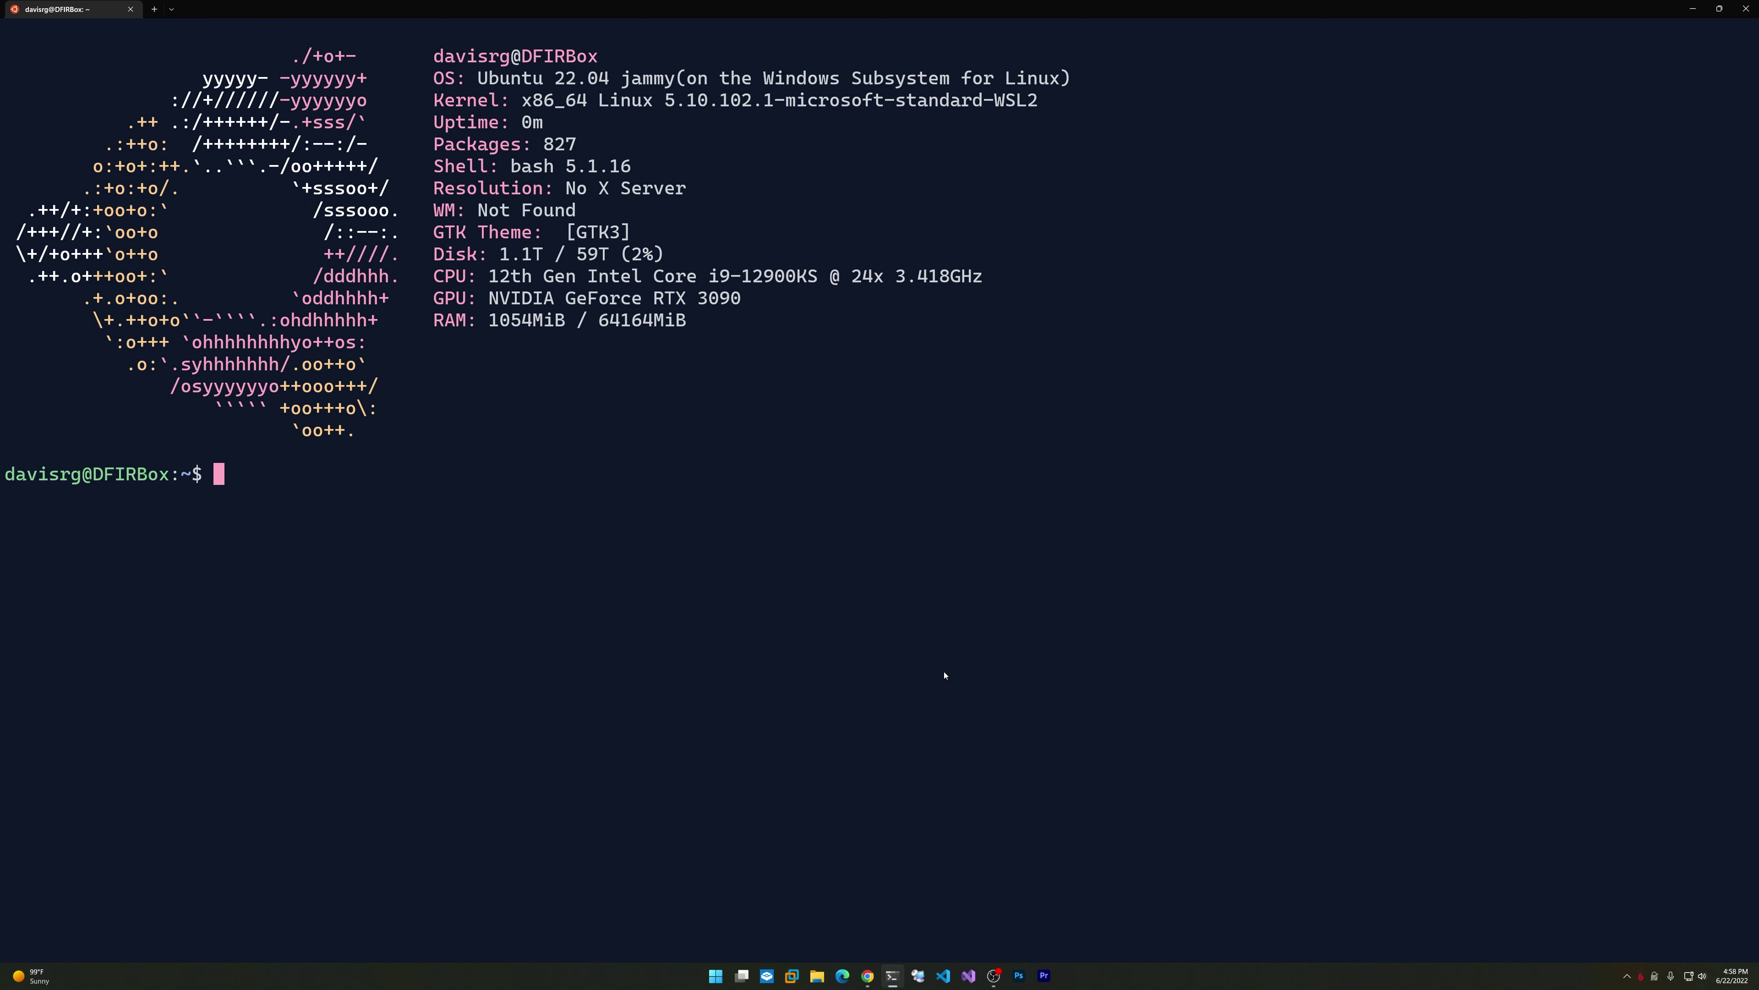
List the home directory, then change into tools and list its volatility, volatility3 and miscellaneous folders
type("cd")
key("Return")
type("ll")
key("Return")
type("cd too")
key("Tab")
key("Return")
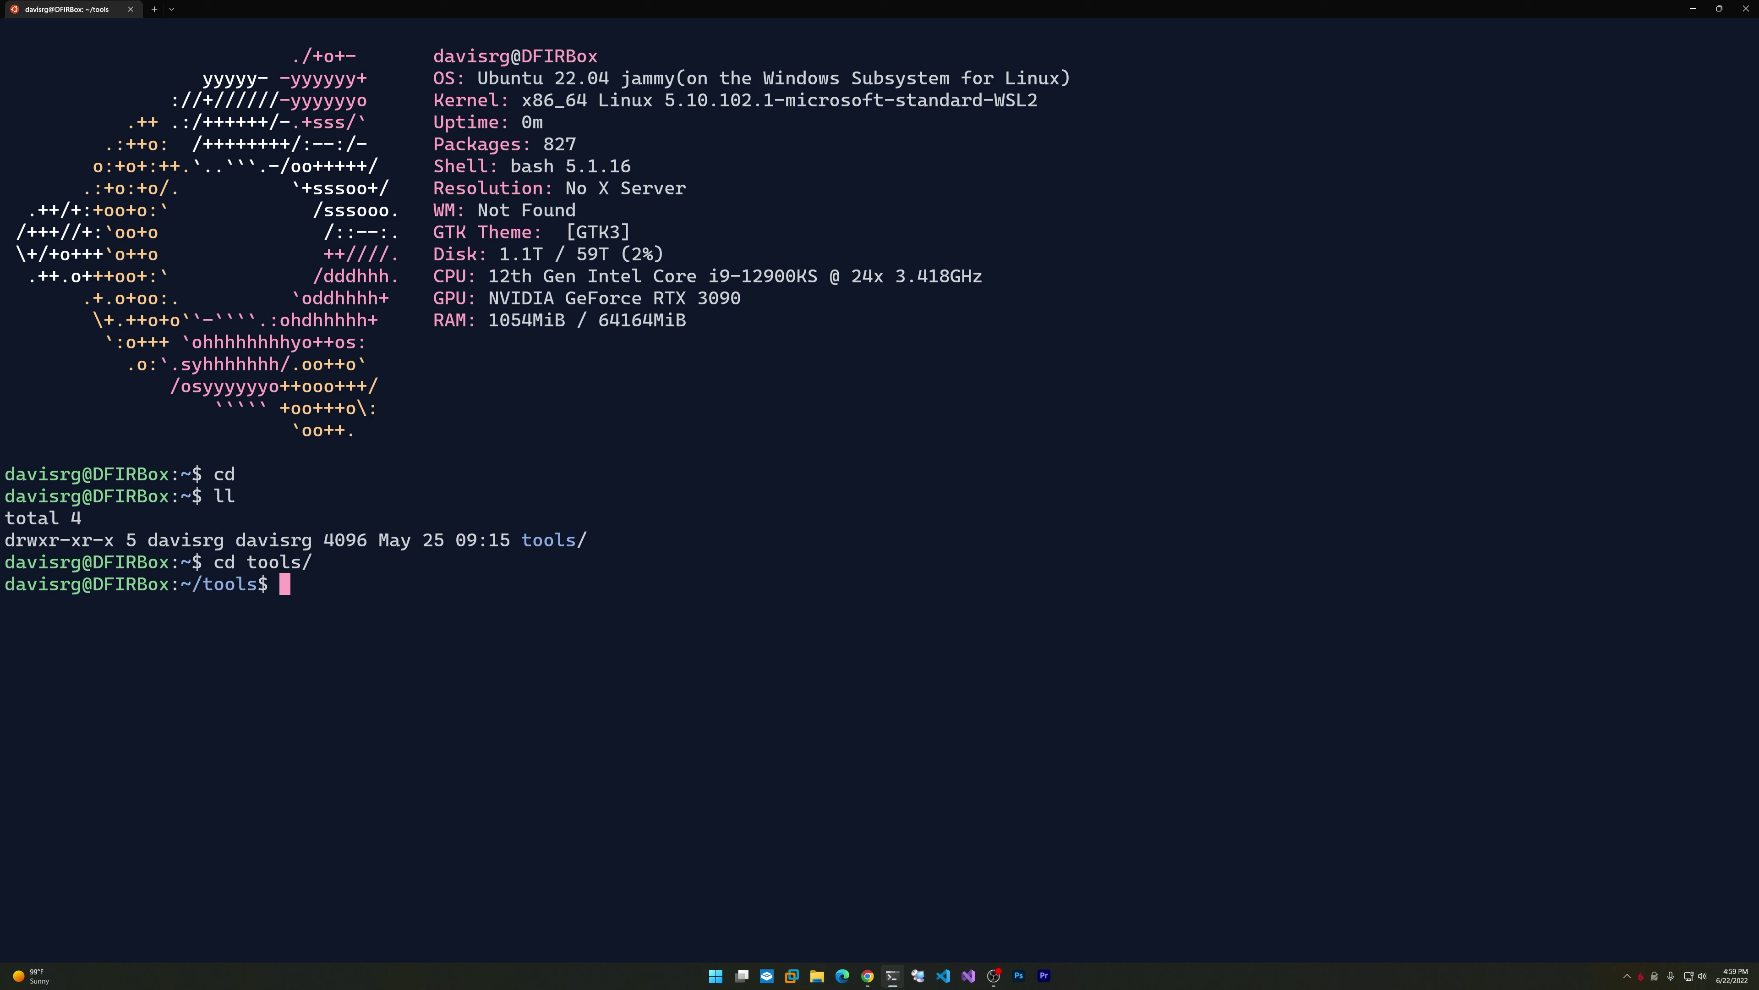
type("ll")
key("Return")
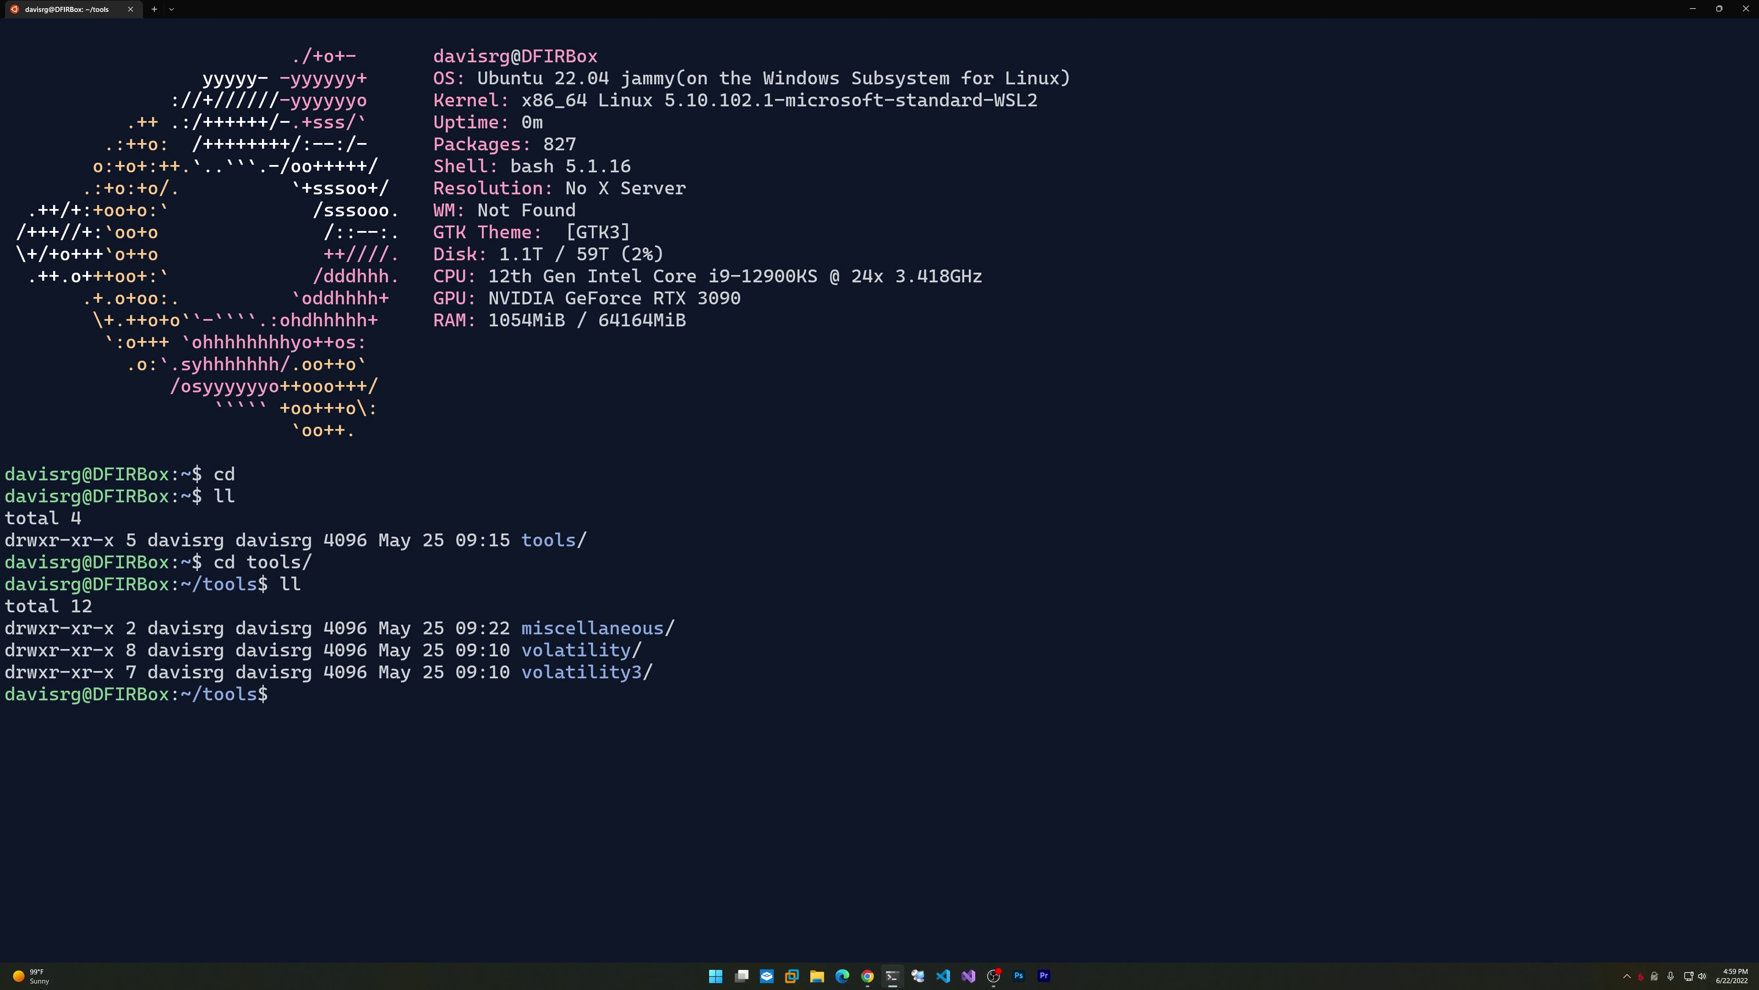
List the four Python scripts in the tools/miscellaneous folder
type("ll mi")
key("Tab")
key("Return")
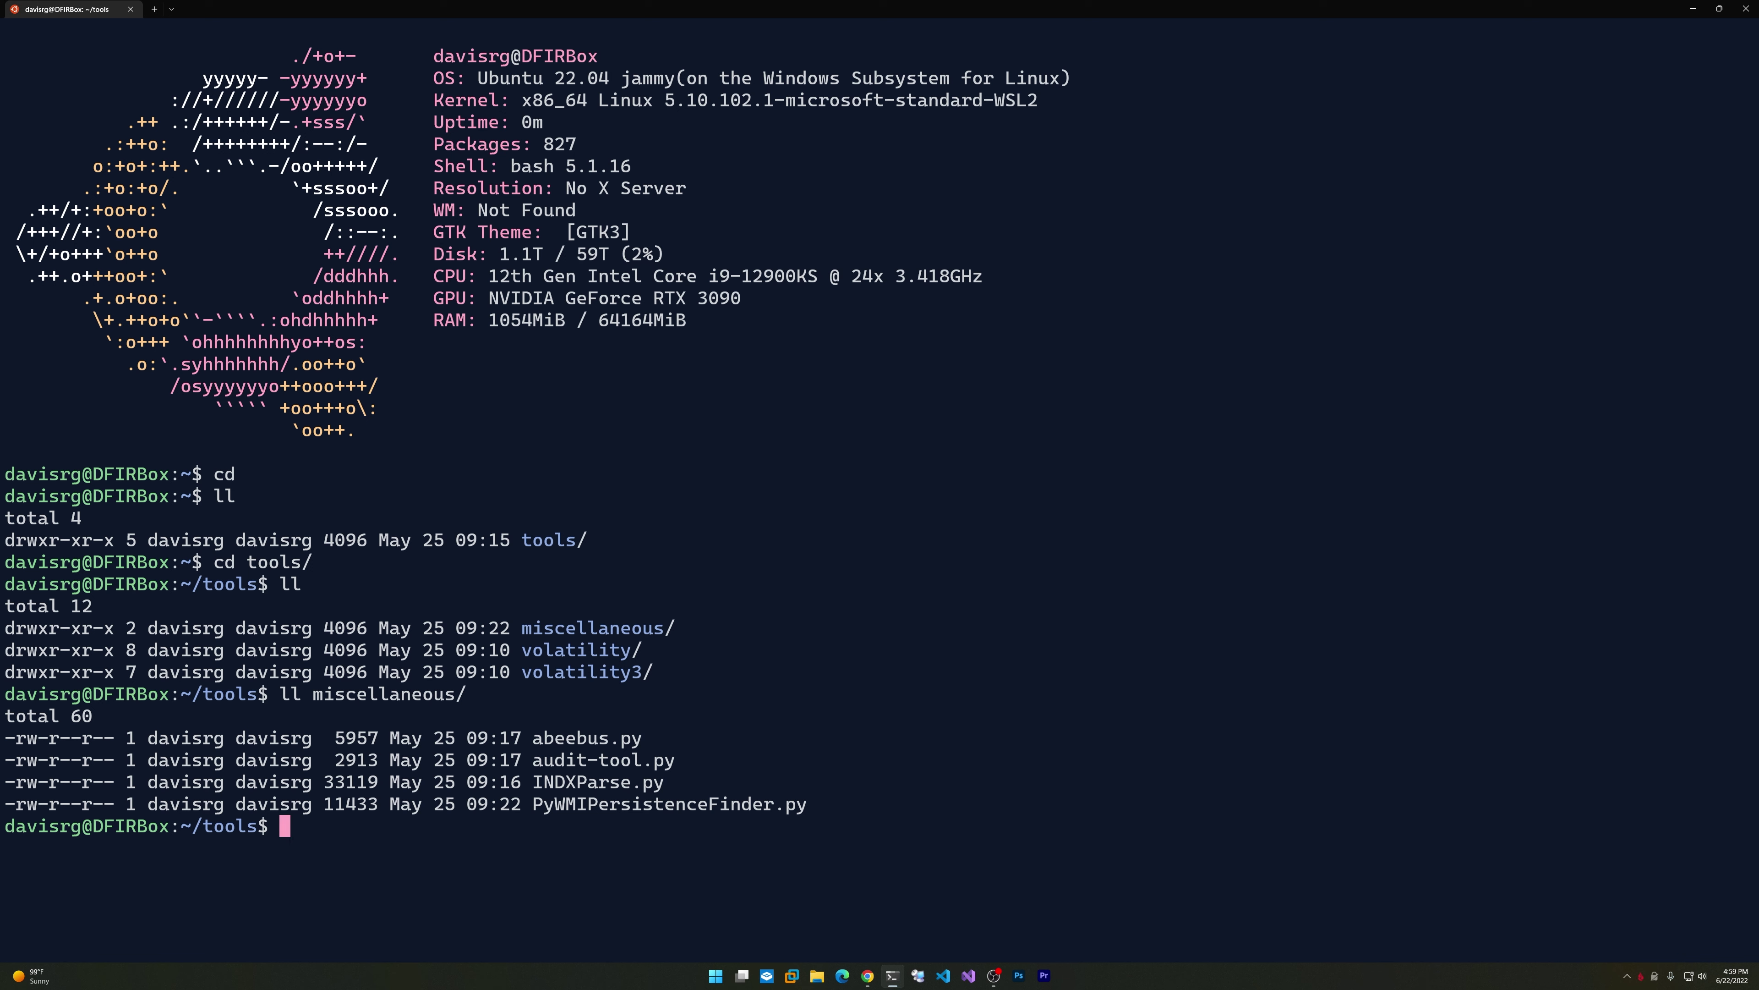
left_click(172, 9)
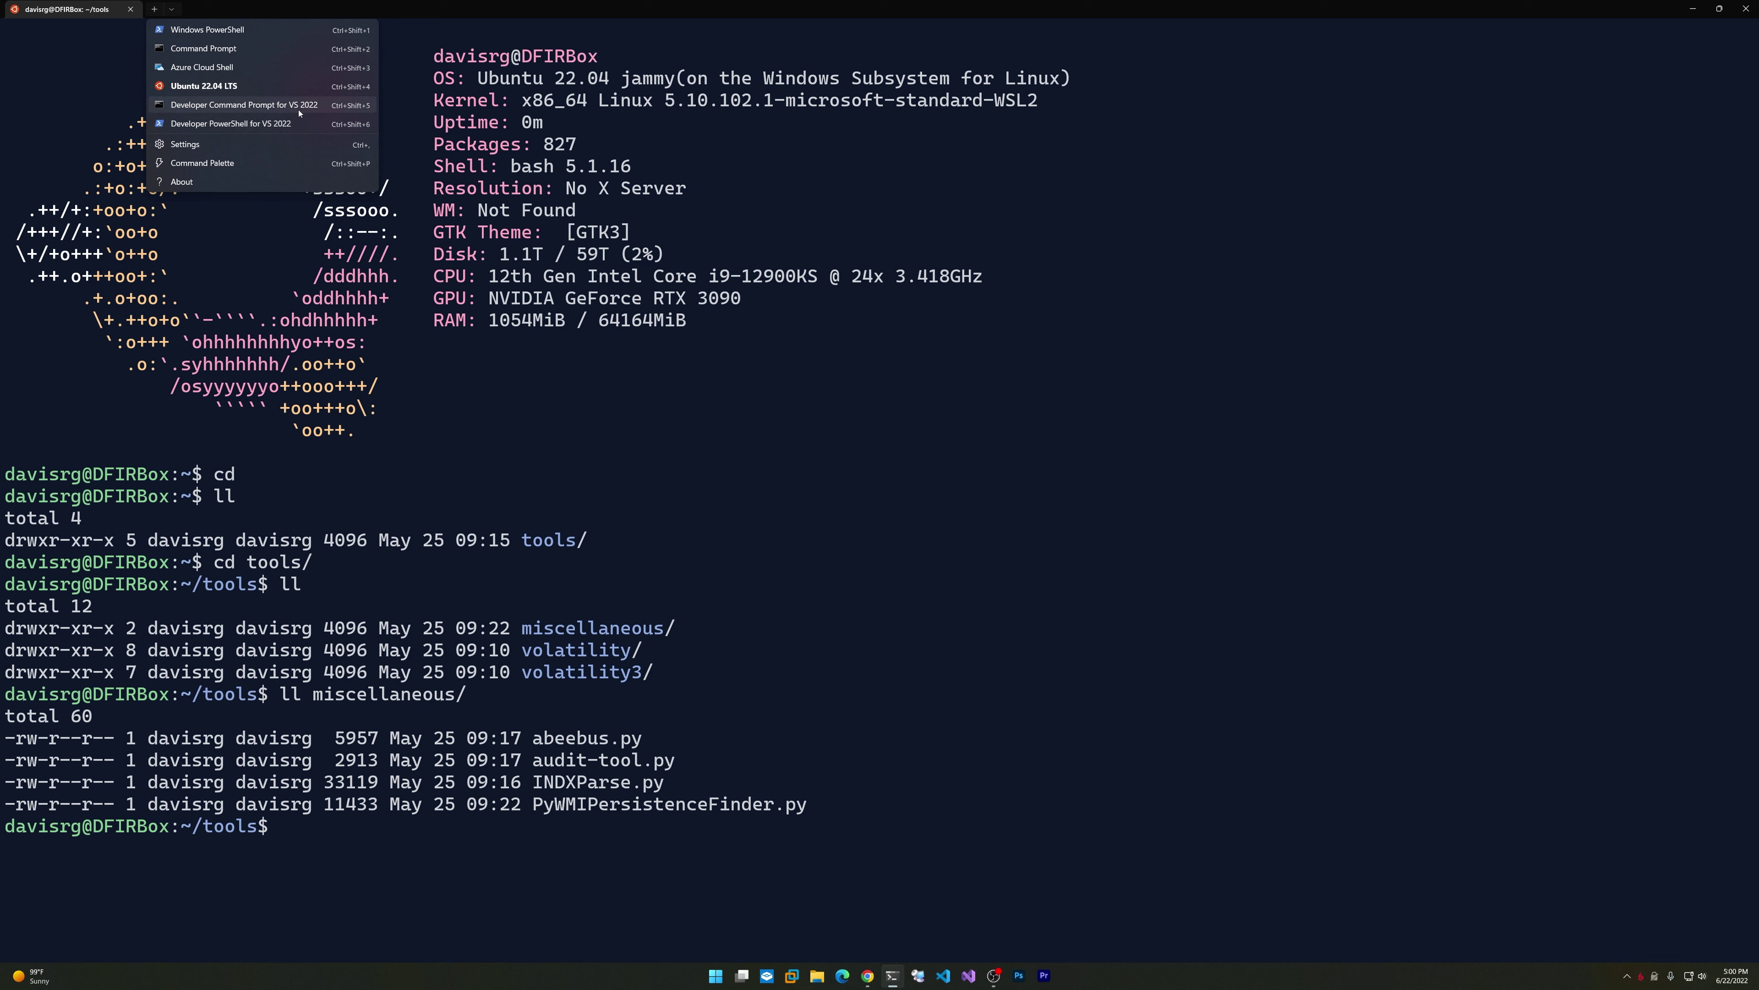
left_click(1081, 748)
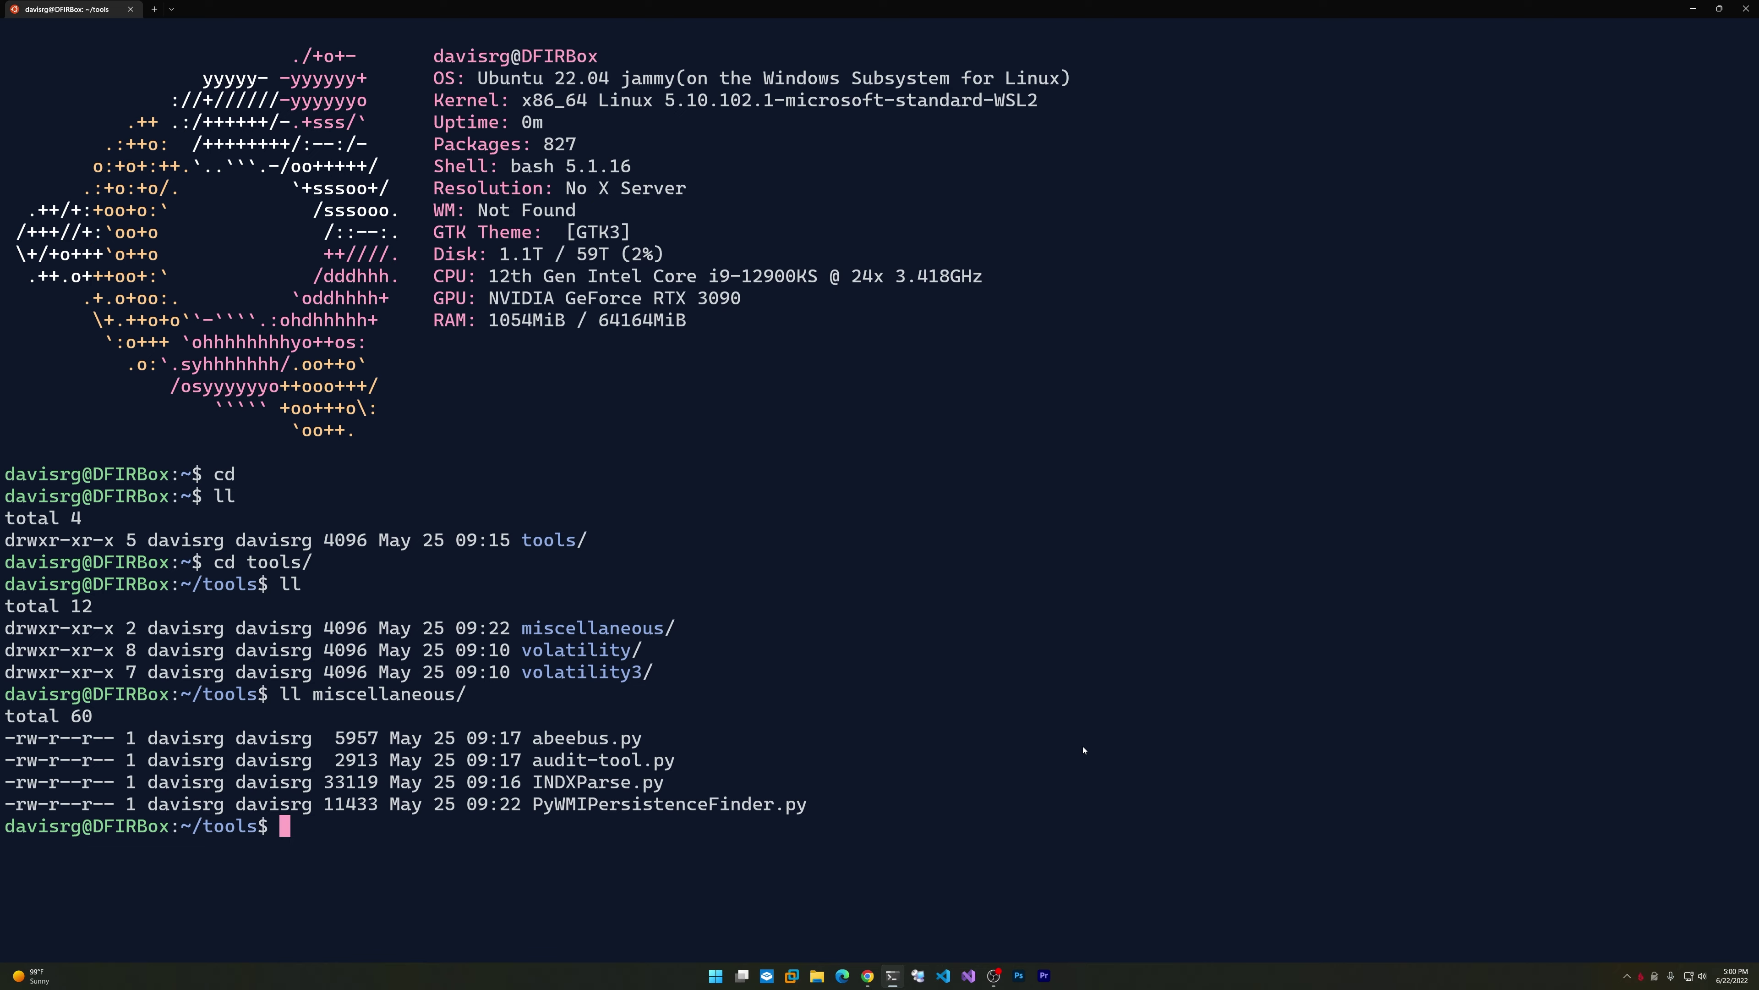
Launch Microsoft Store, search 'wsl', and open the Windows Subsystem for Linux Preview page
key("super+d")
key("super")
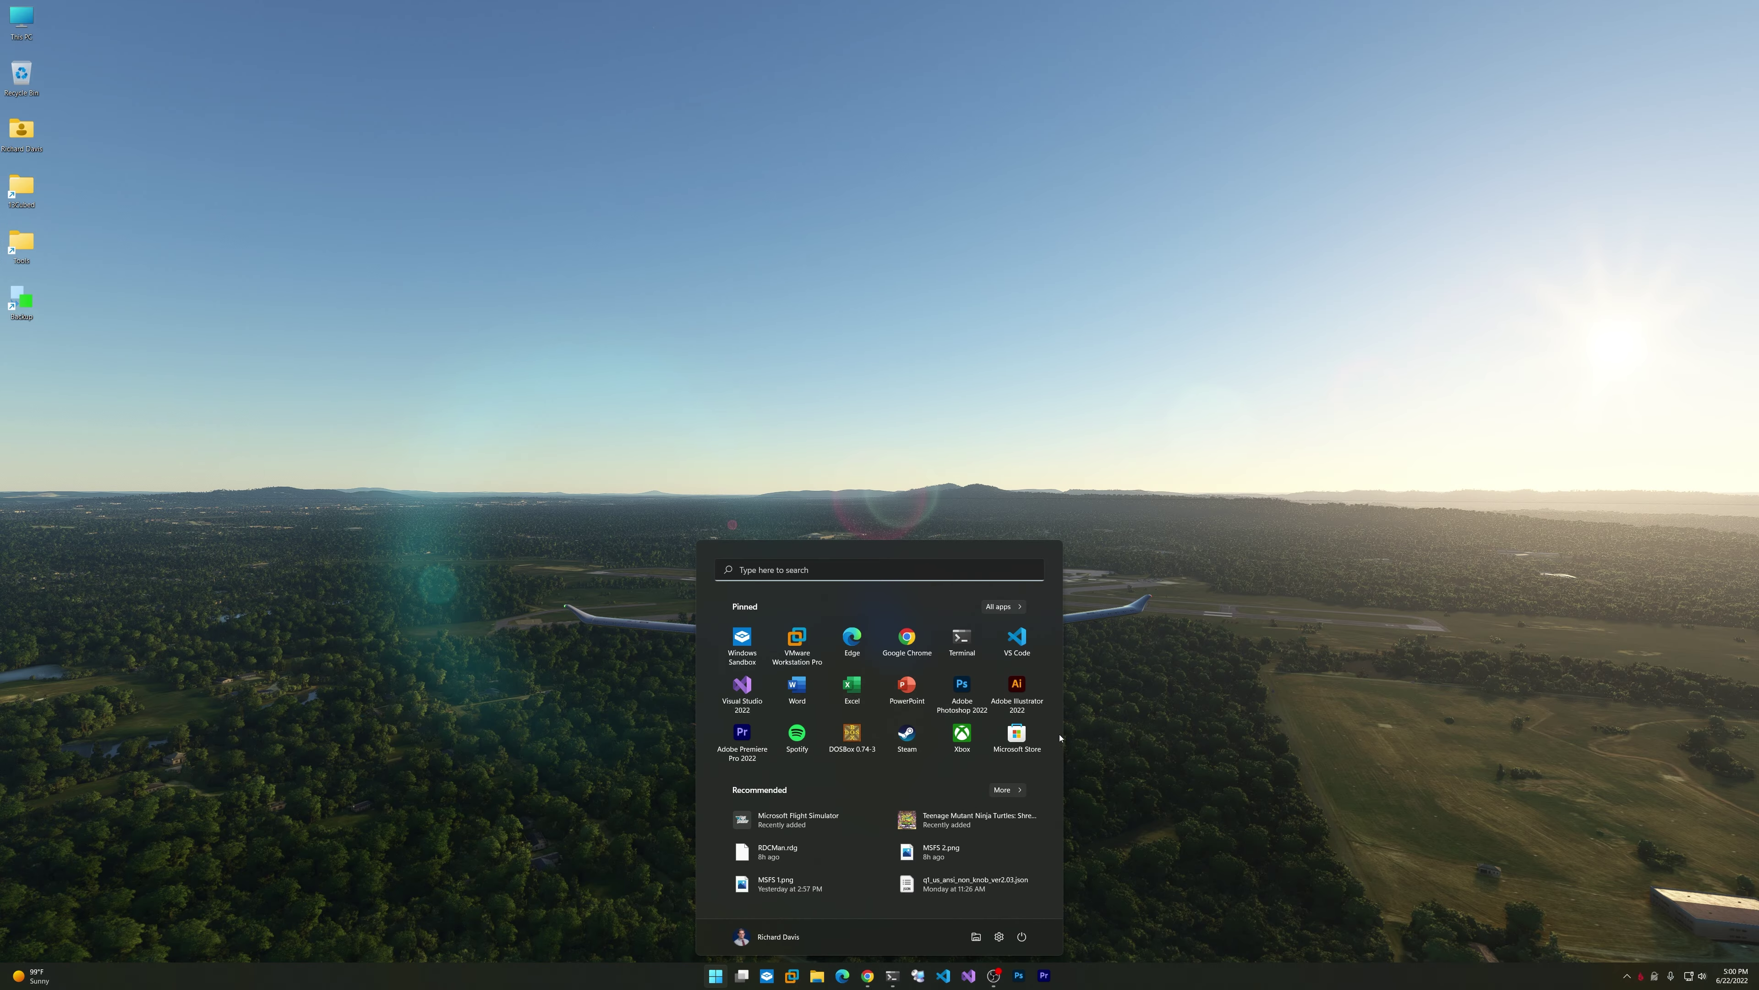
left_click(1017, 742)
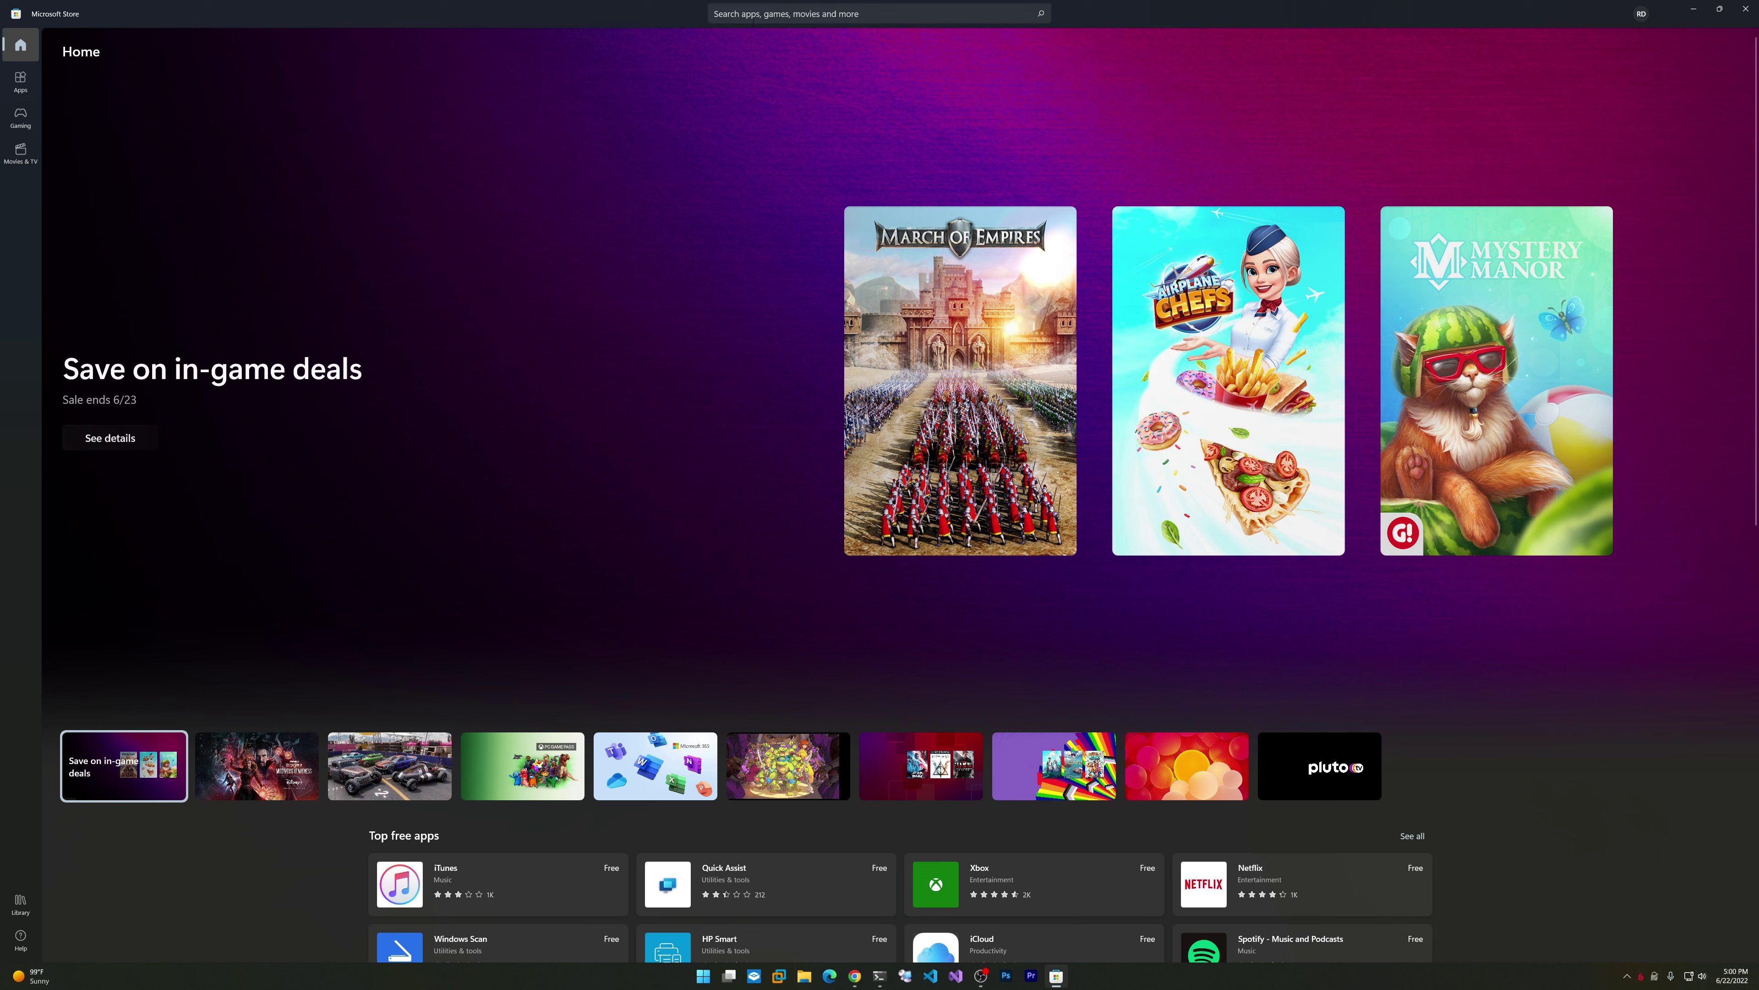
left_click(754, 17)
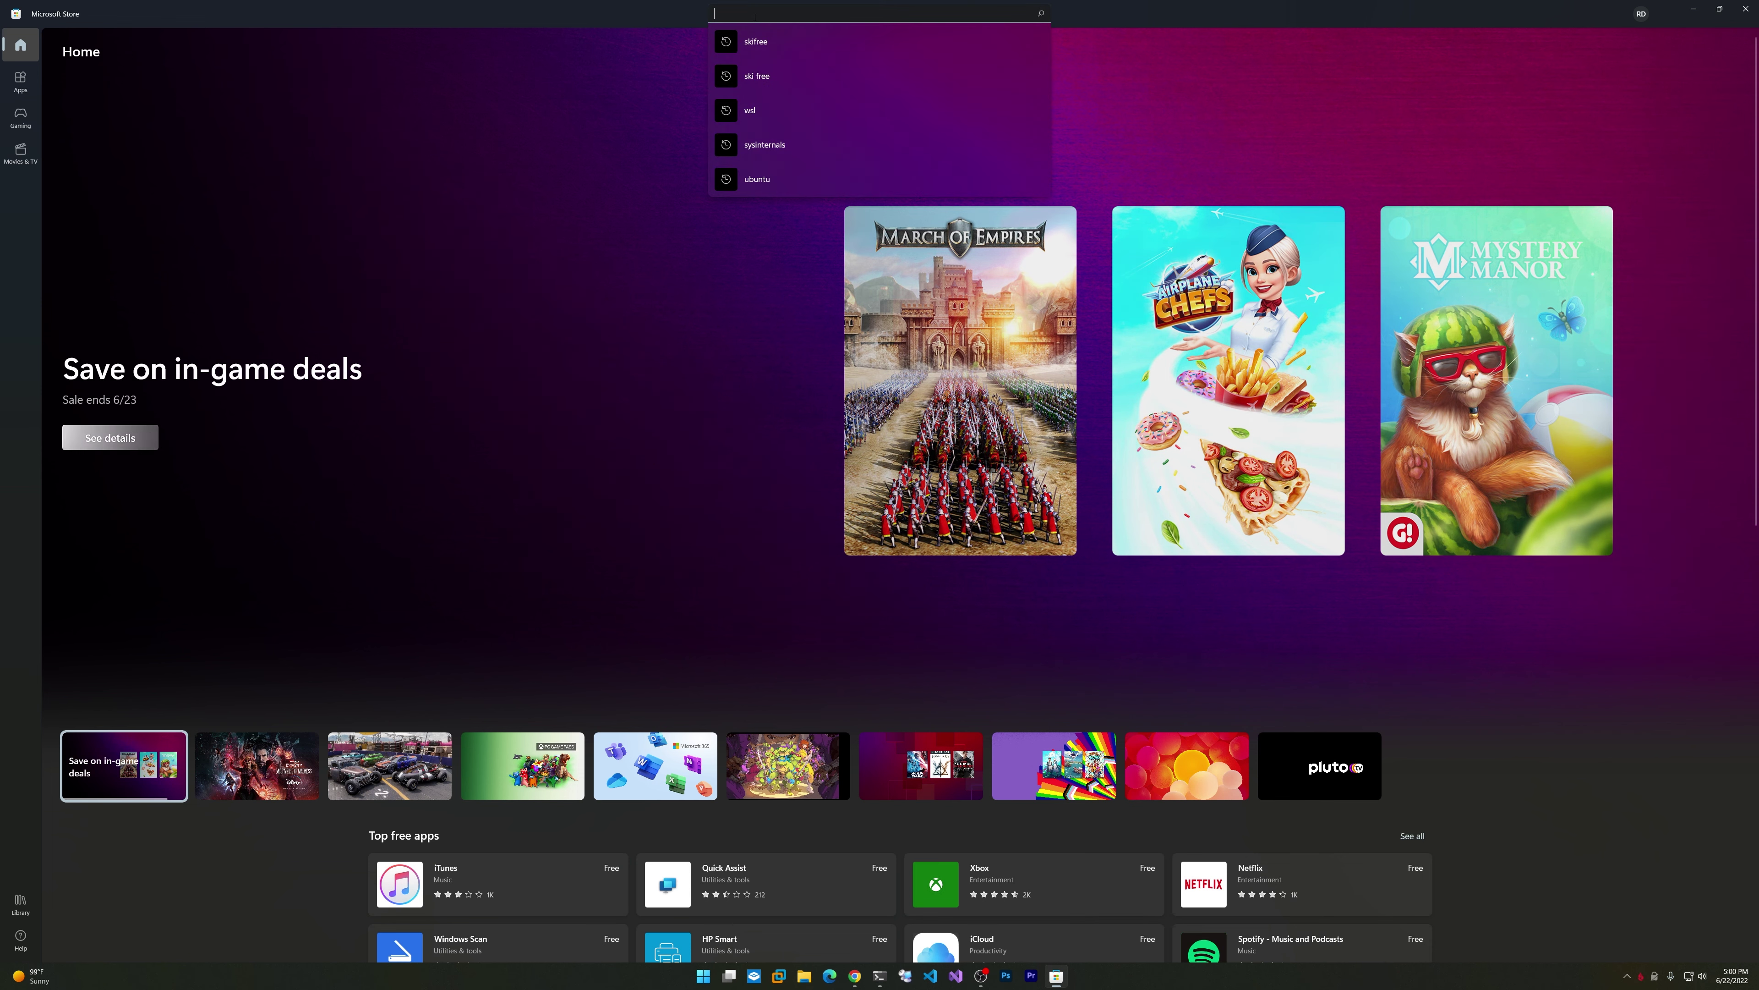
type("wsl")
key("Return")
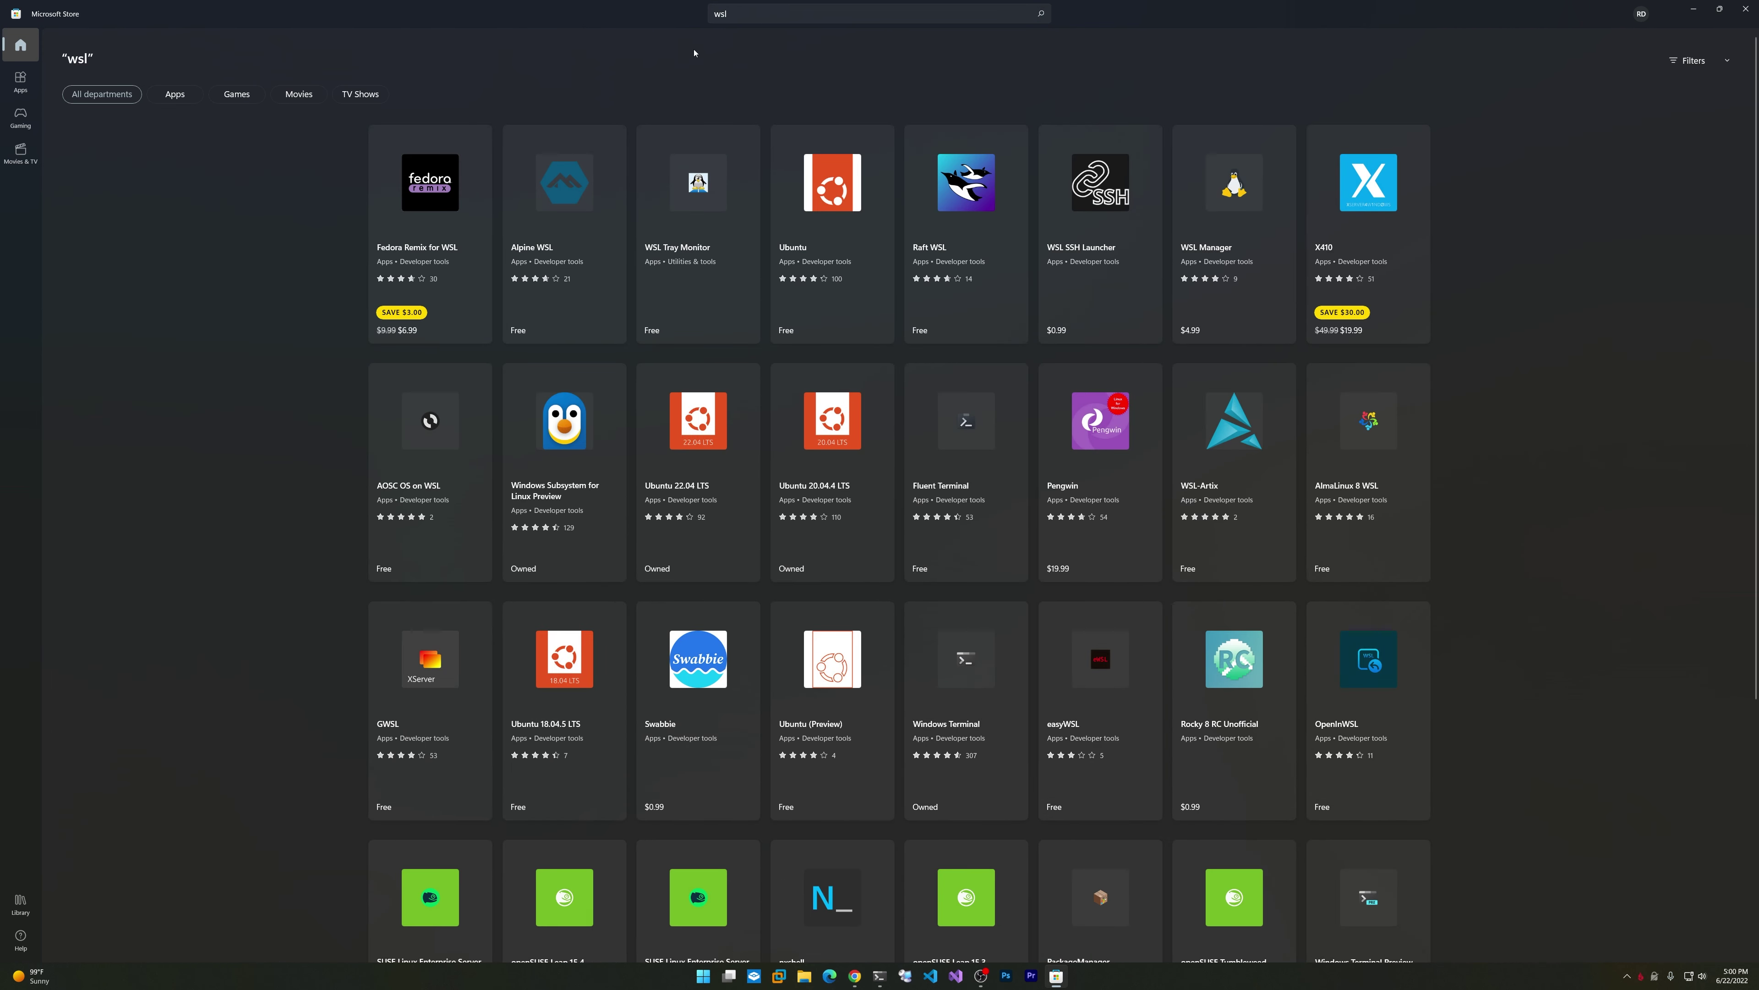
left_click(552, 461)
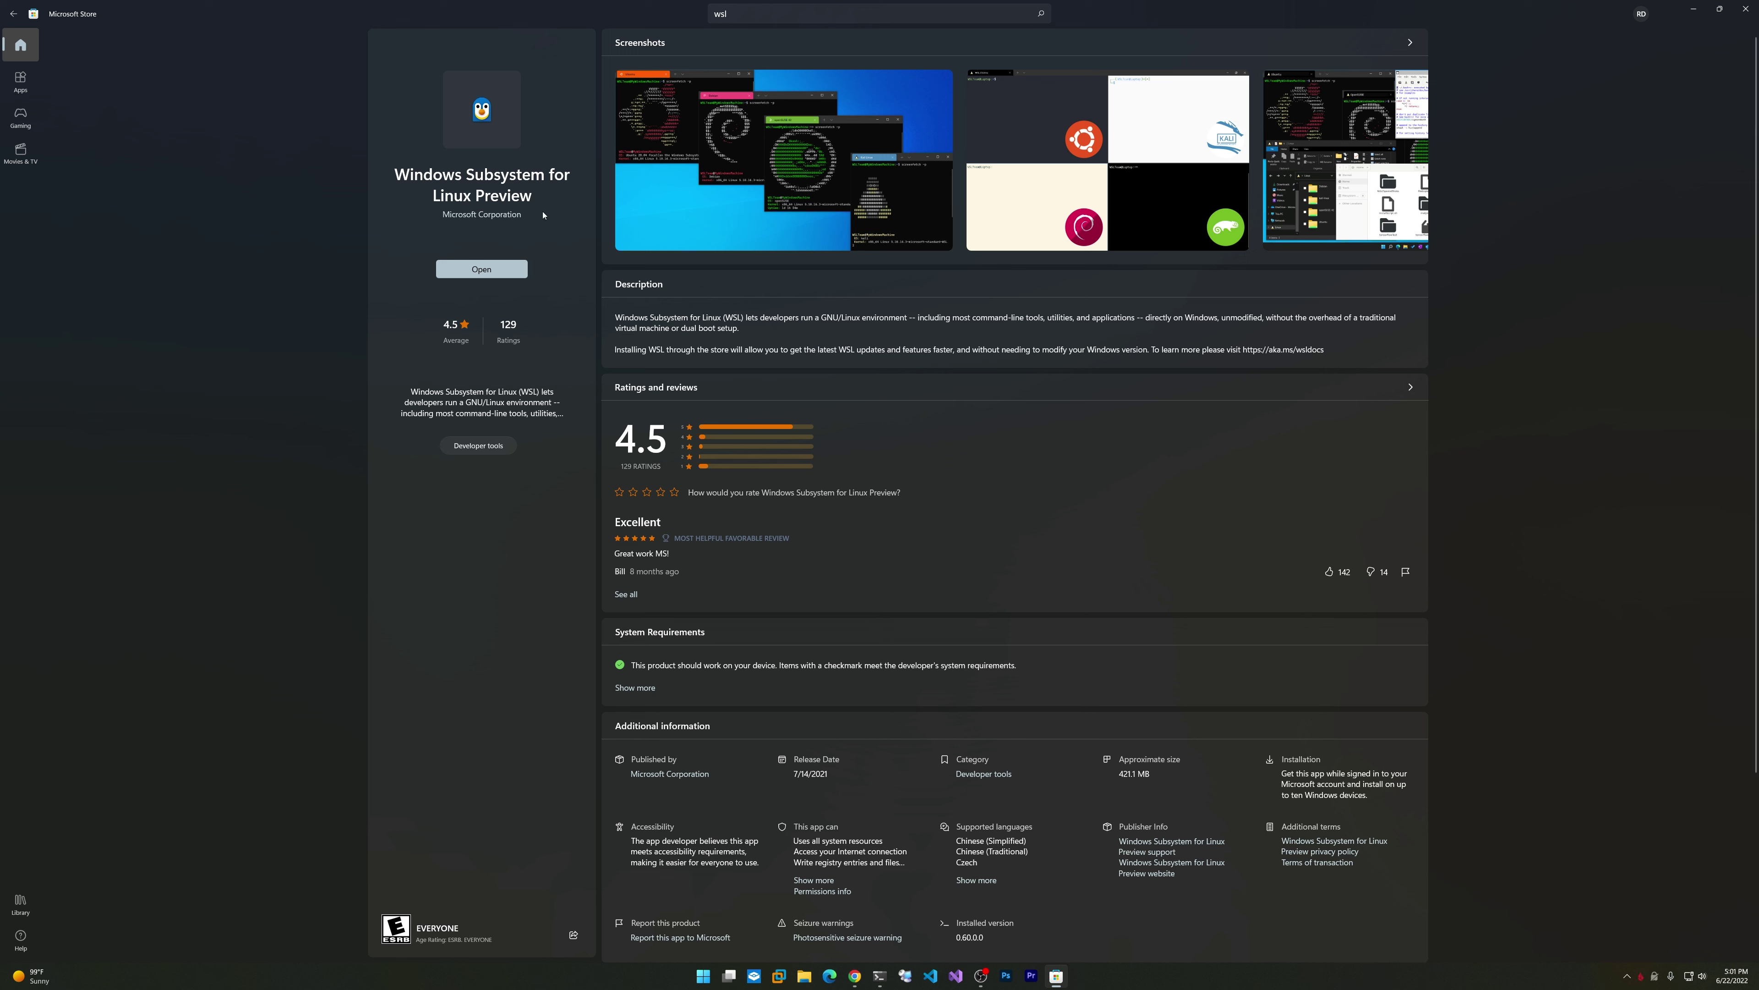
Search the Store for 'windows terminal' to list Windows Terminal
left_click(734, 13)
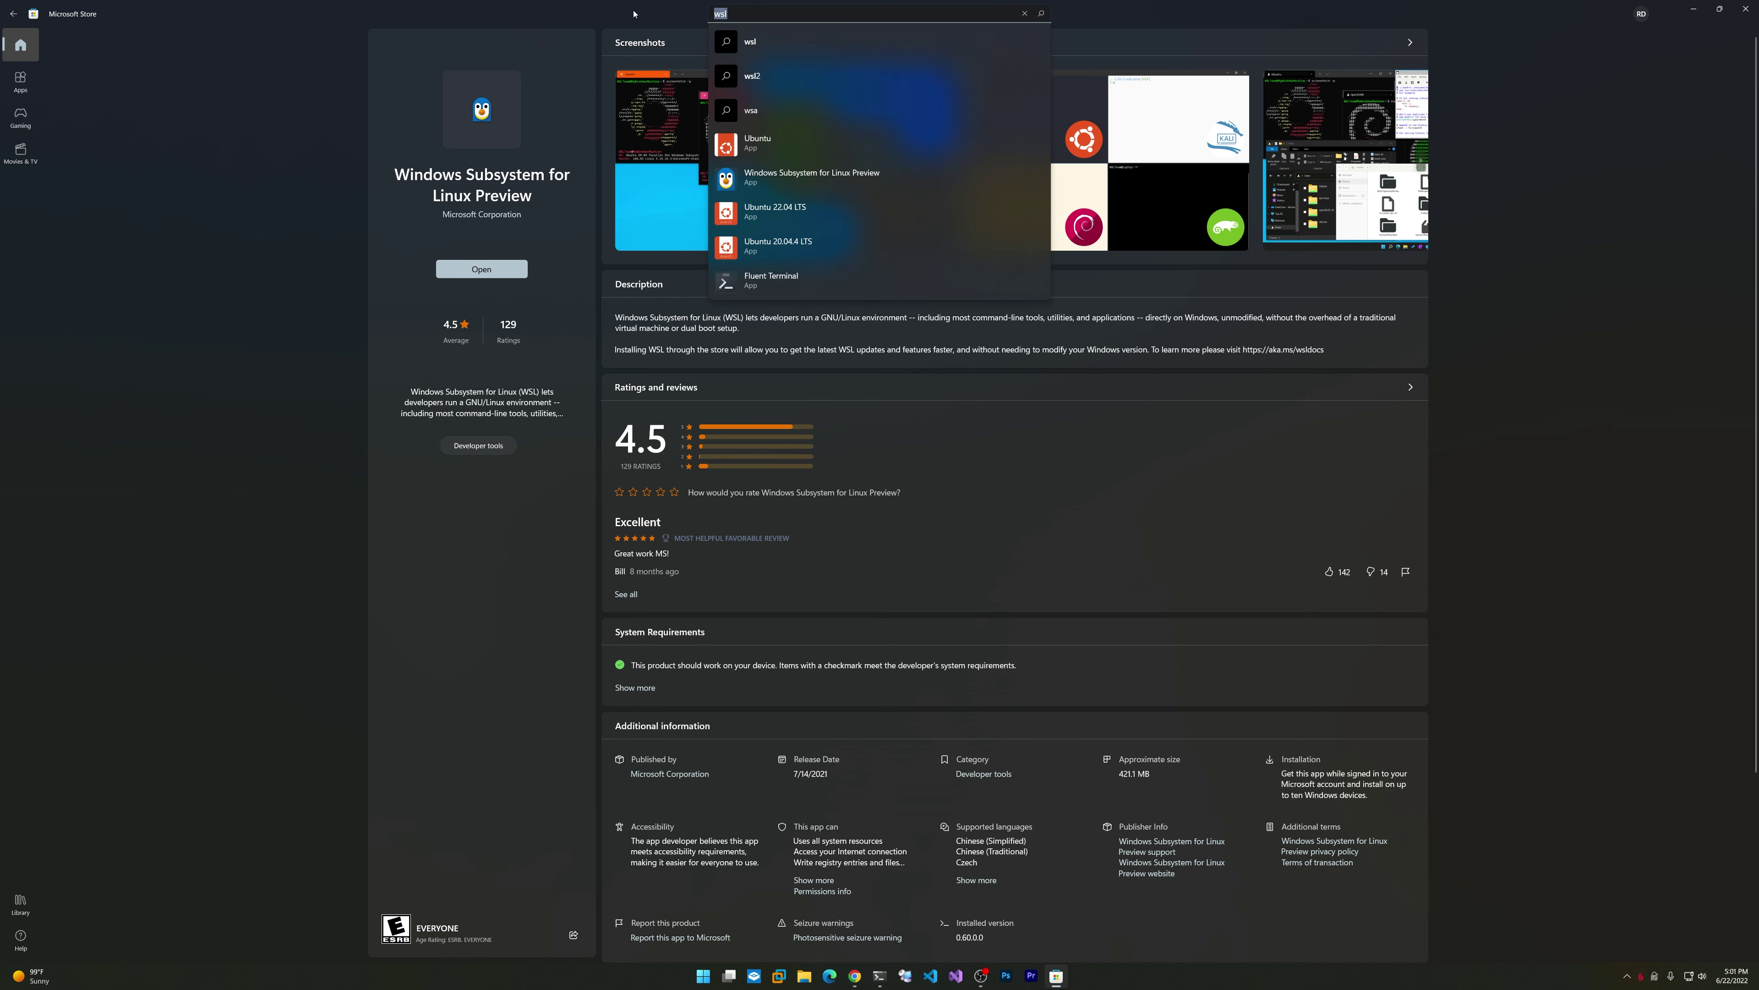
type("windows terminal")
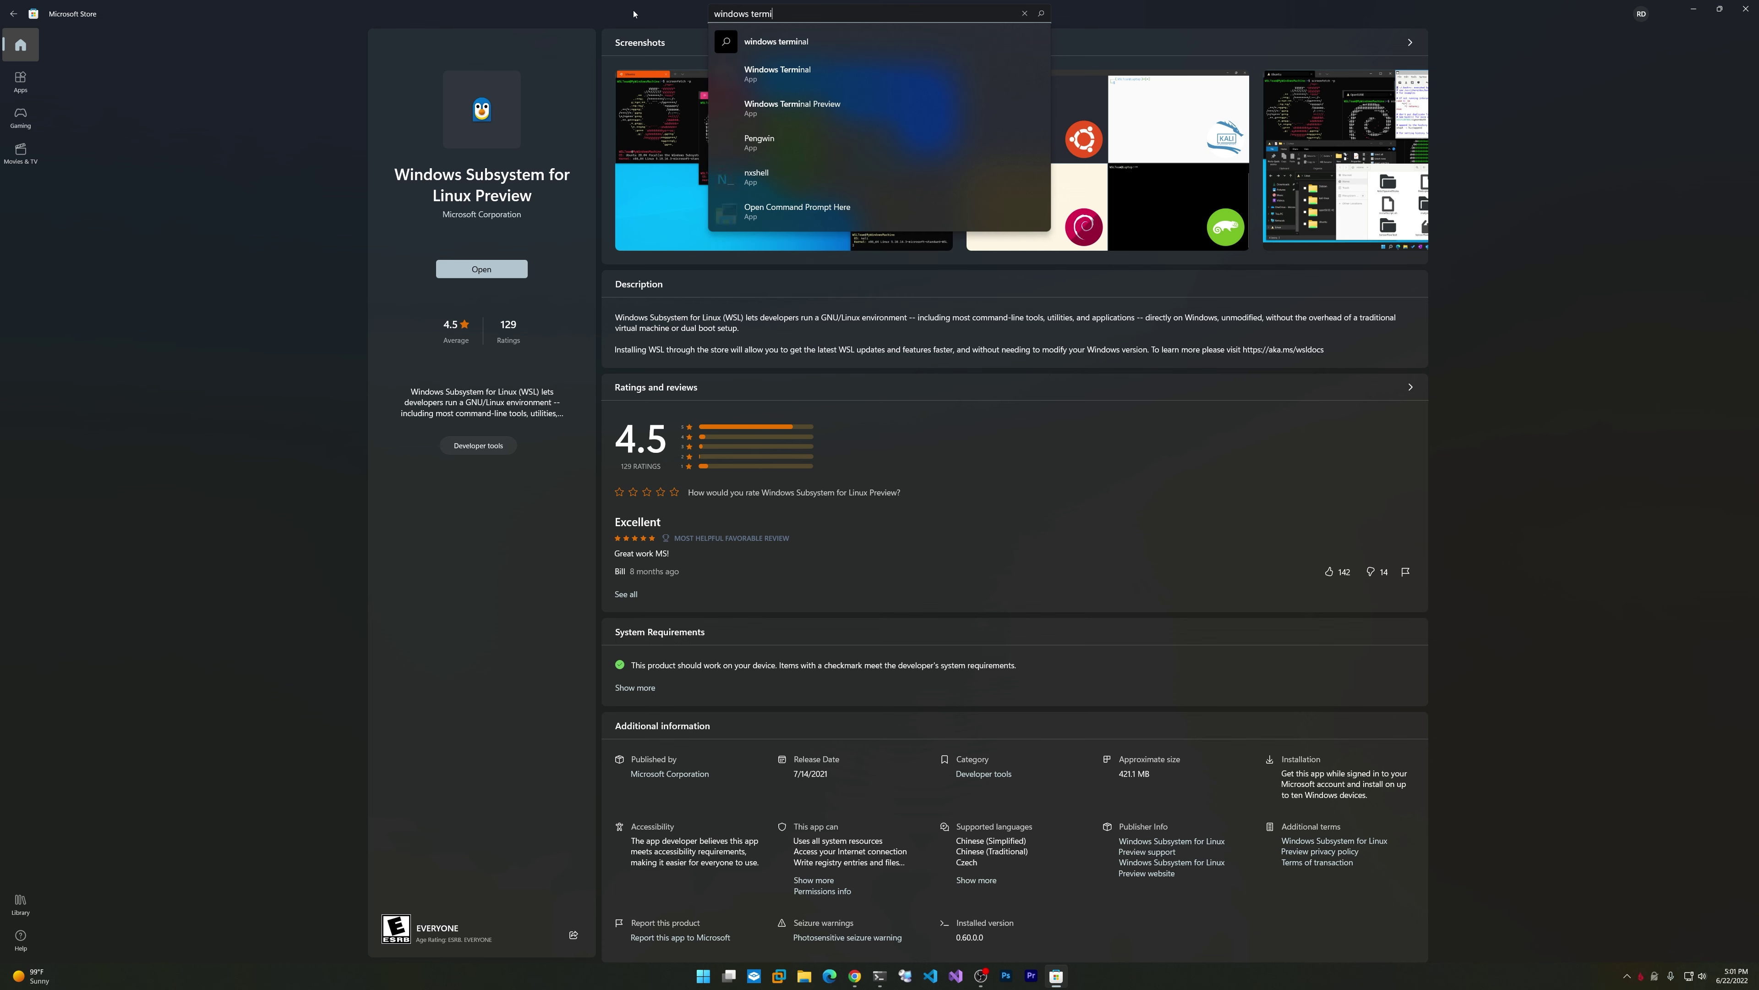
key("Return")
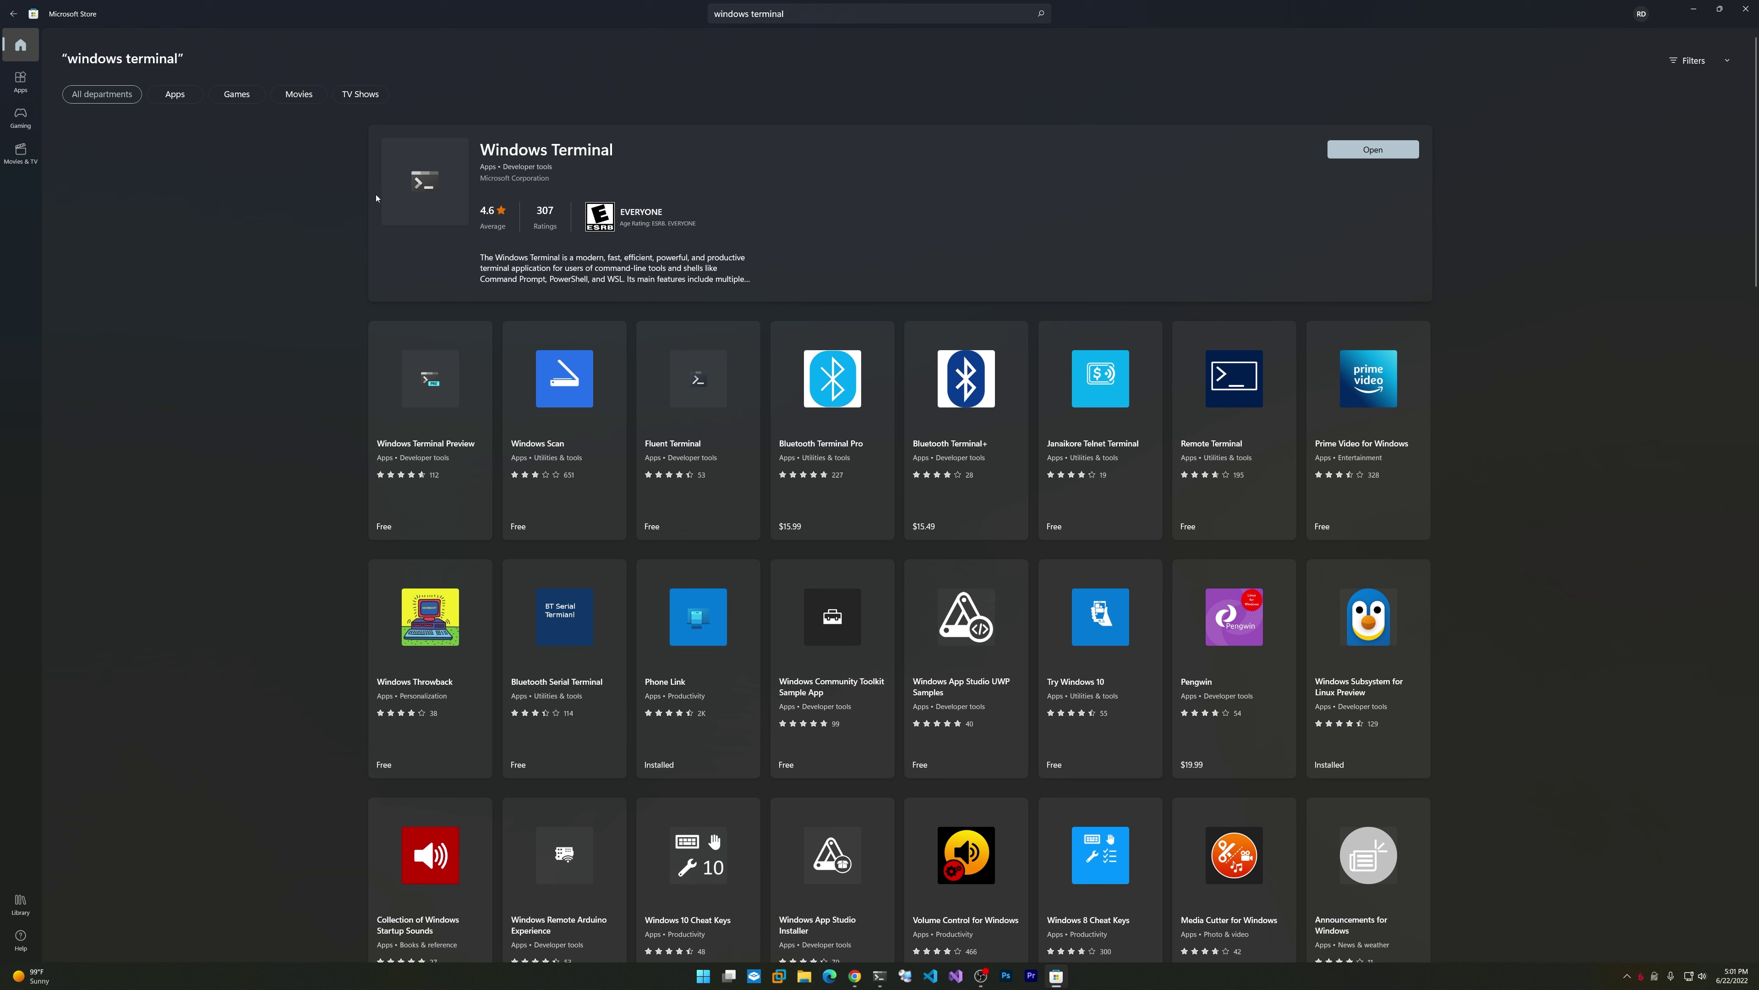
Search the Store for 'sysinternals' to find the installed Sysinternals Suite
left_click(740, 19)
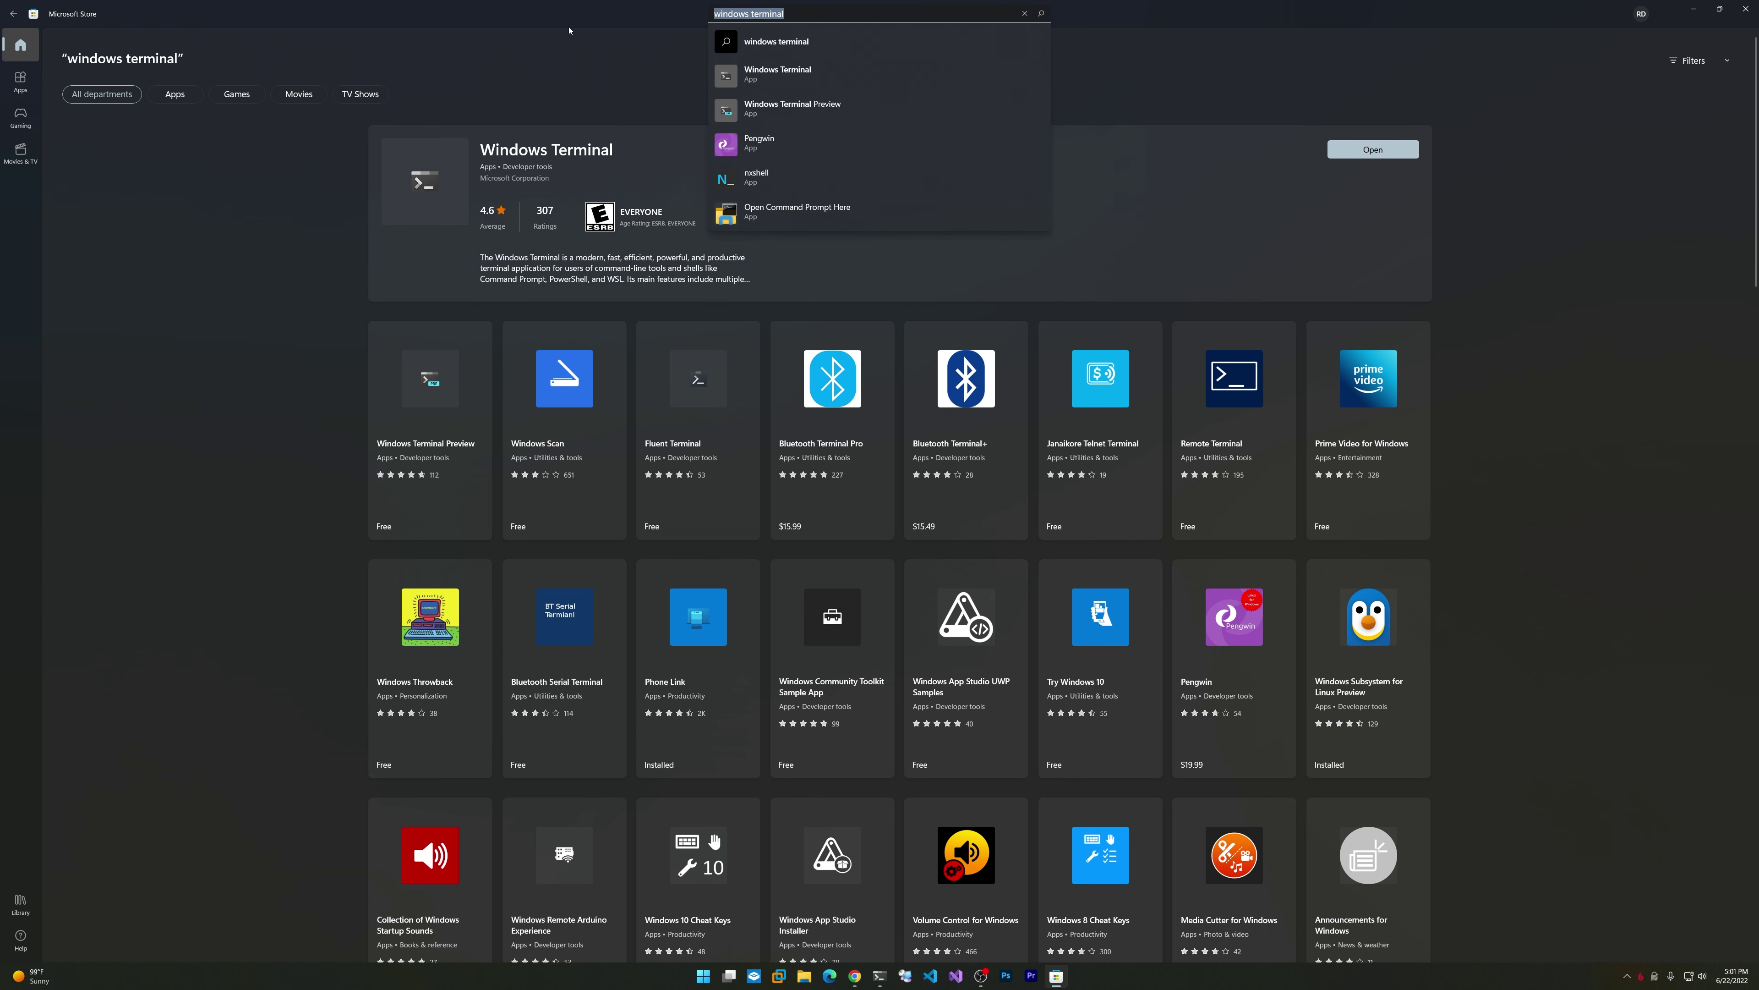
type("sysinternals")
key("Return")
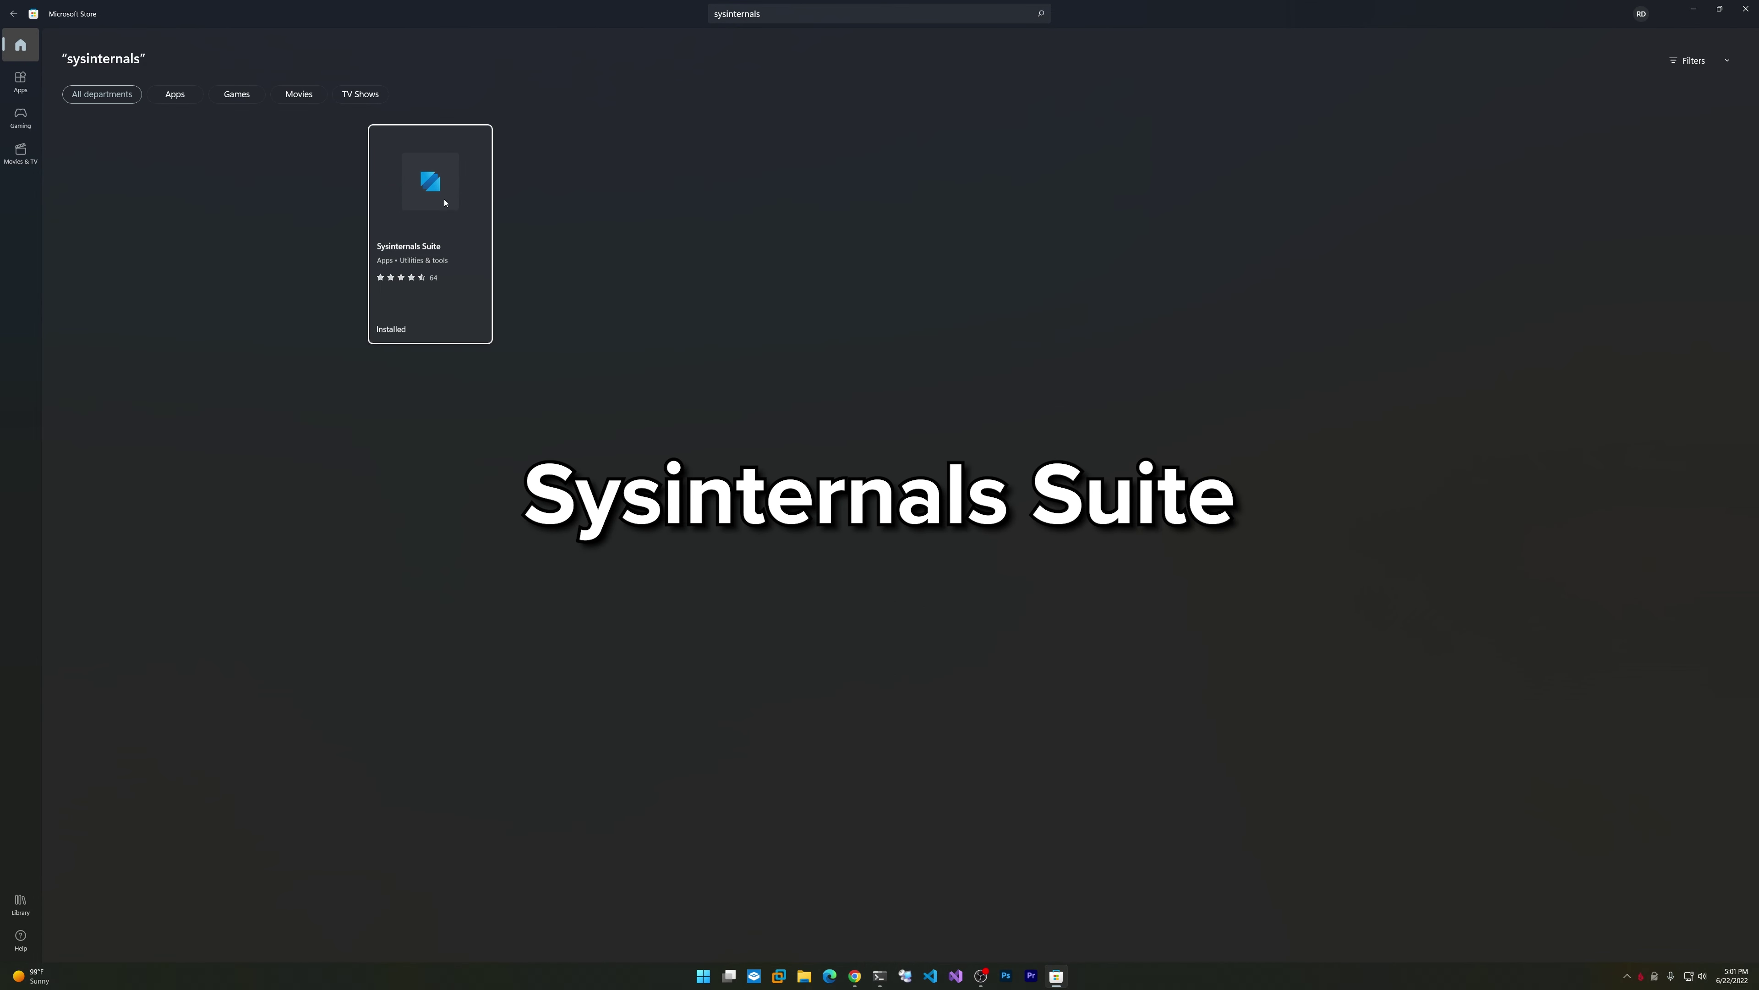
Open the Sysinternals Suite result to view its Microsoft Corporation page rated 4.6
left_click(445, 203)
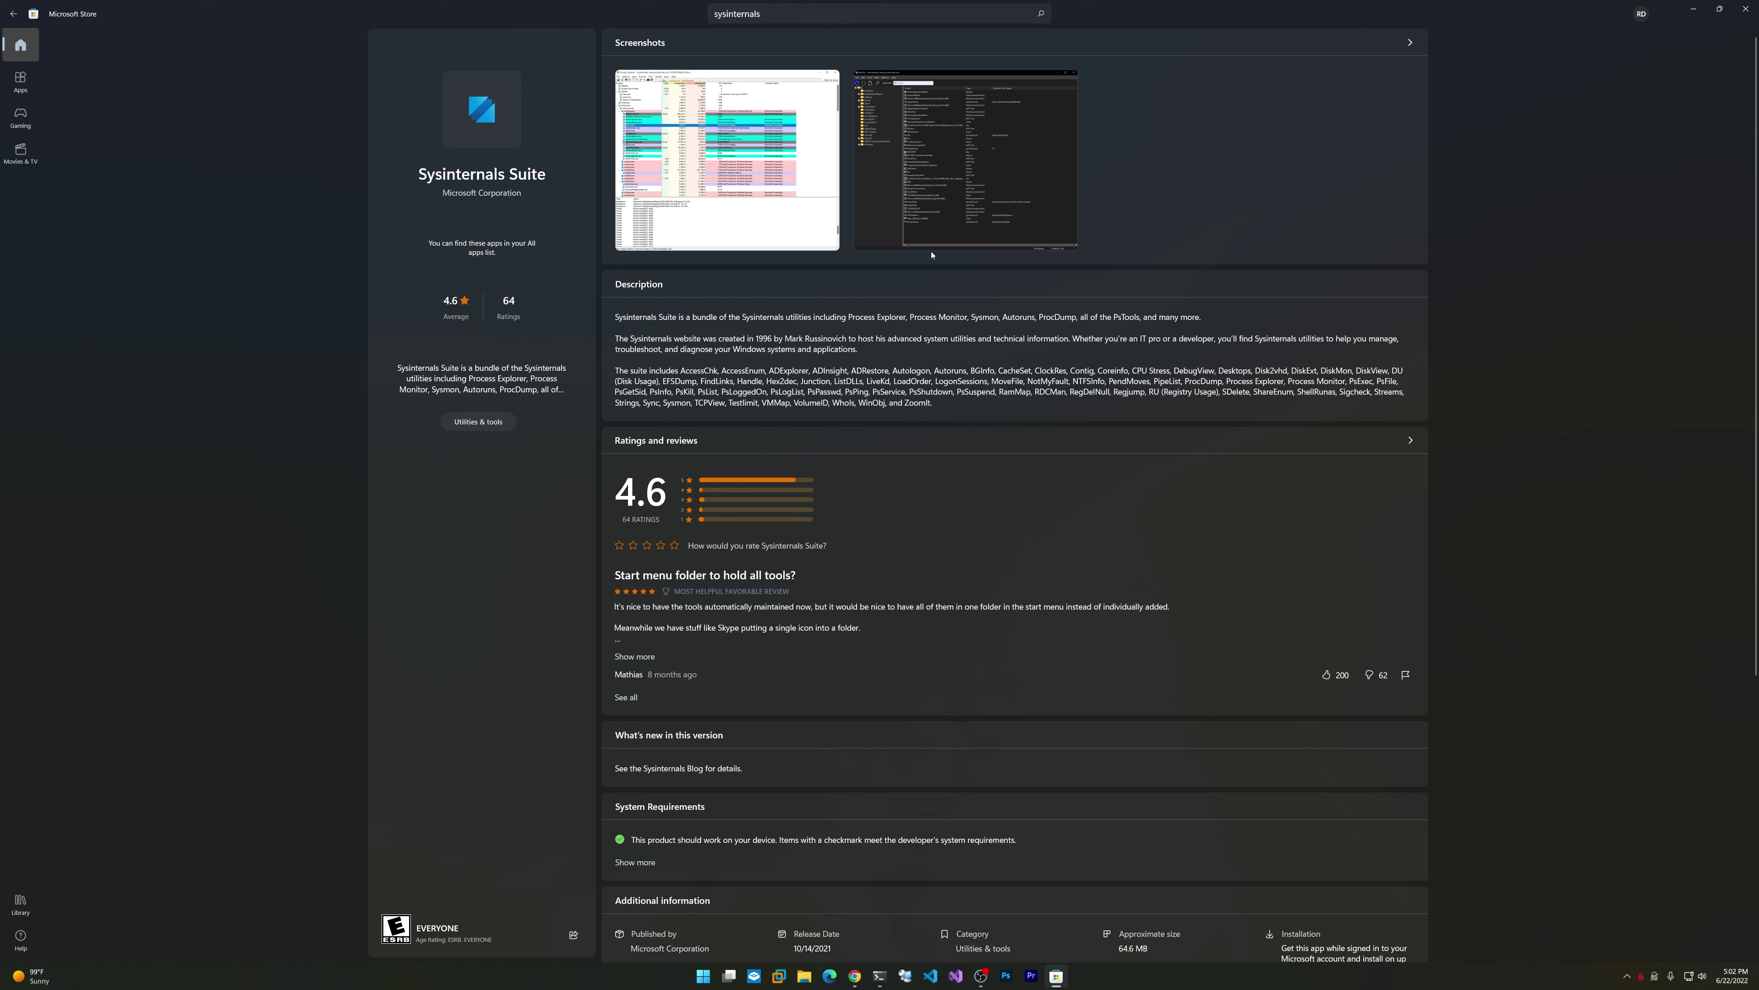
Close the Store, launch PowerToys Settings, expand its utilities list, then close PowerToys
left_click(1745, 10)
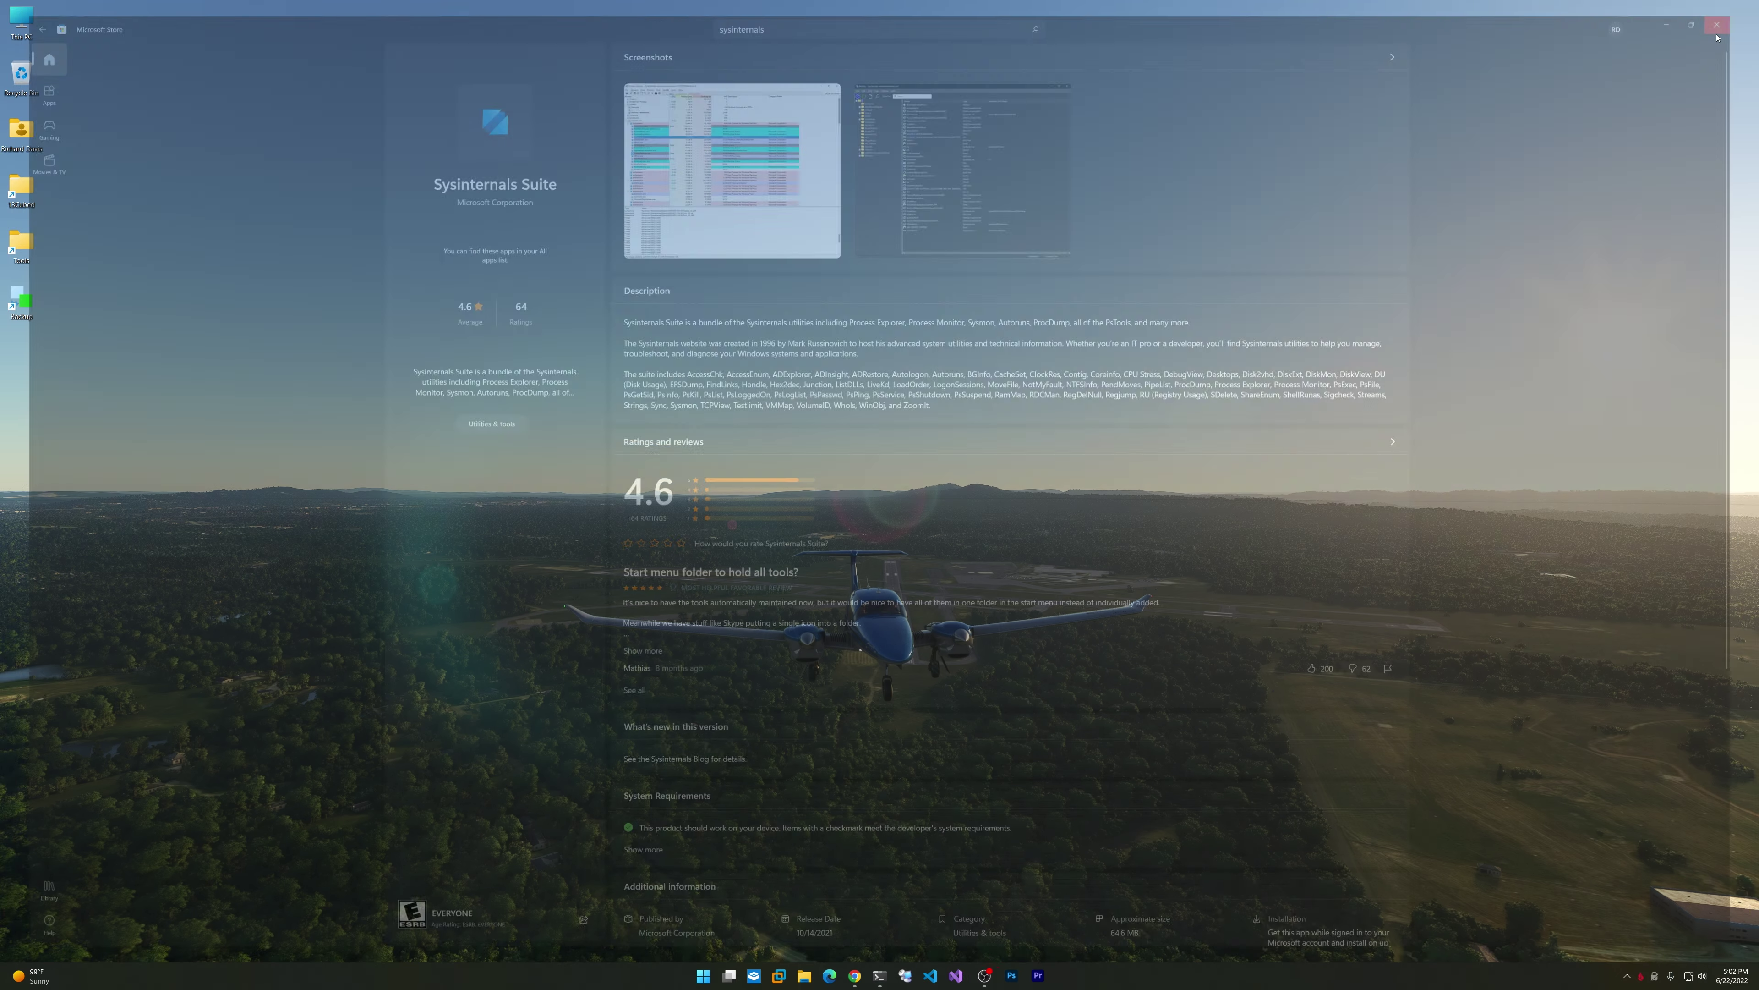
key("super")
type("po")
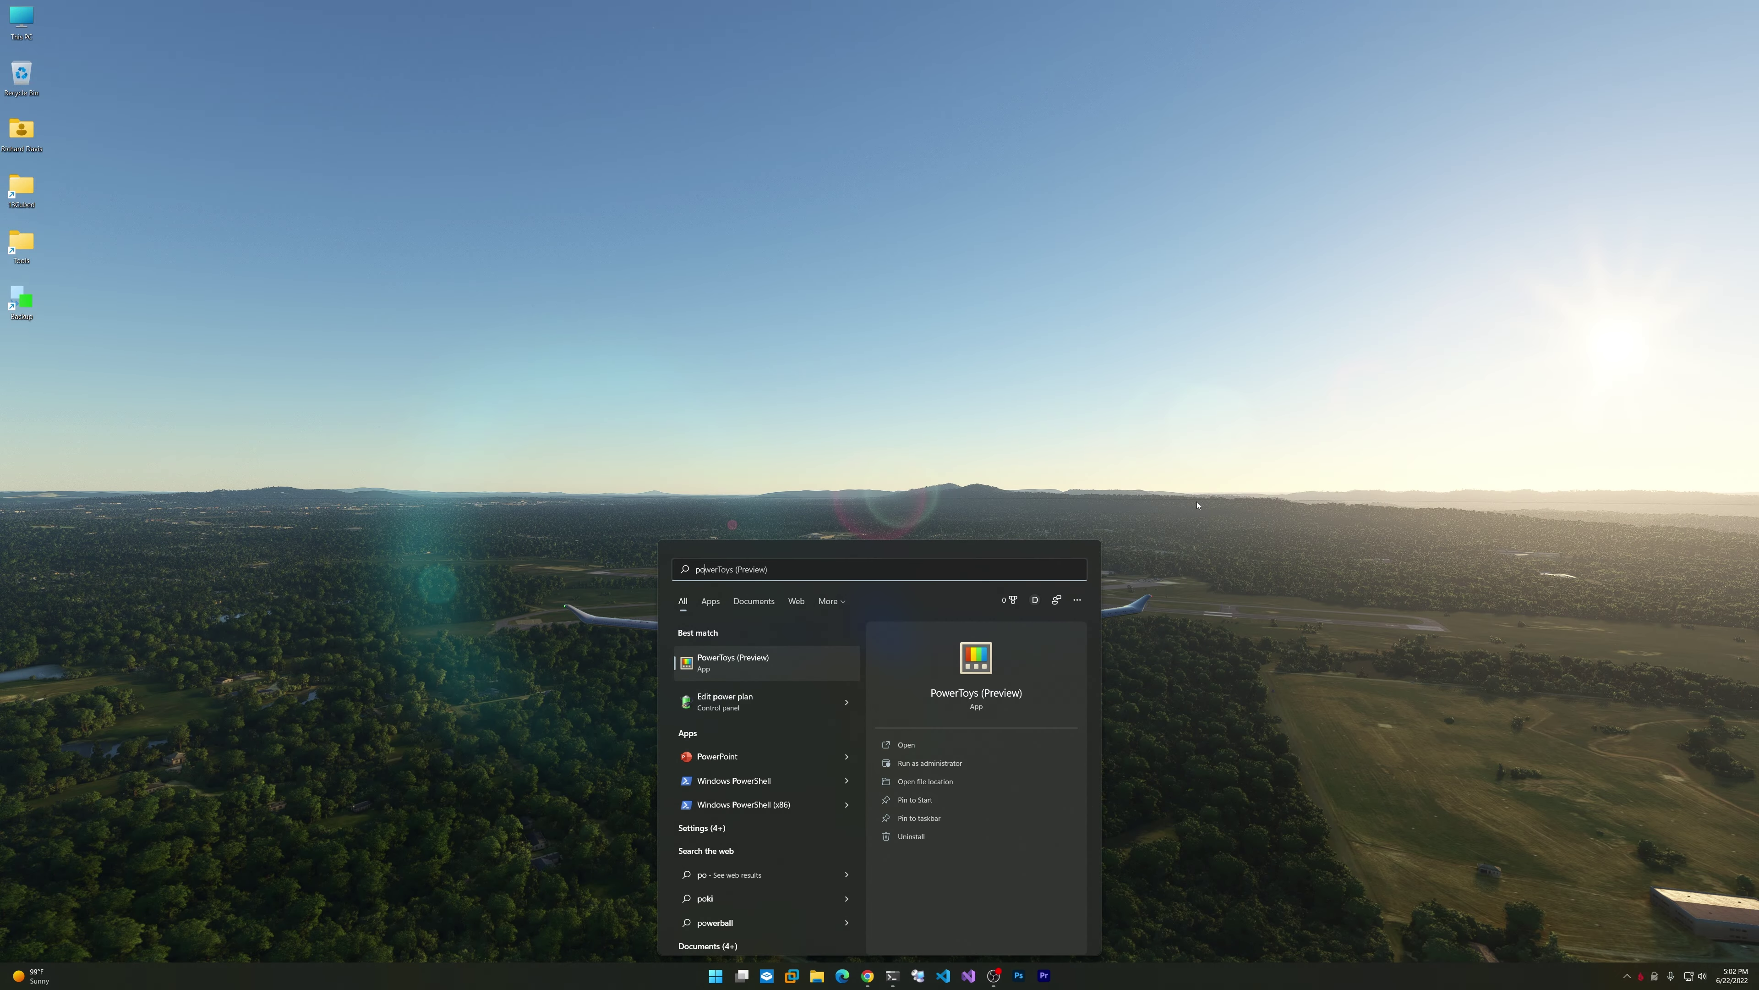
type("wer")
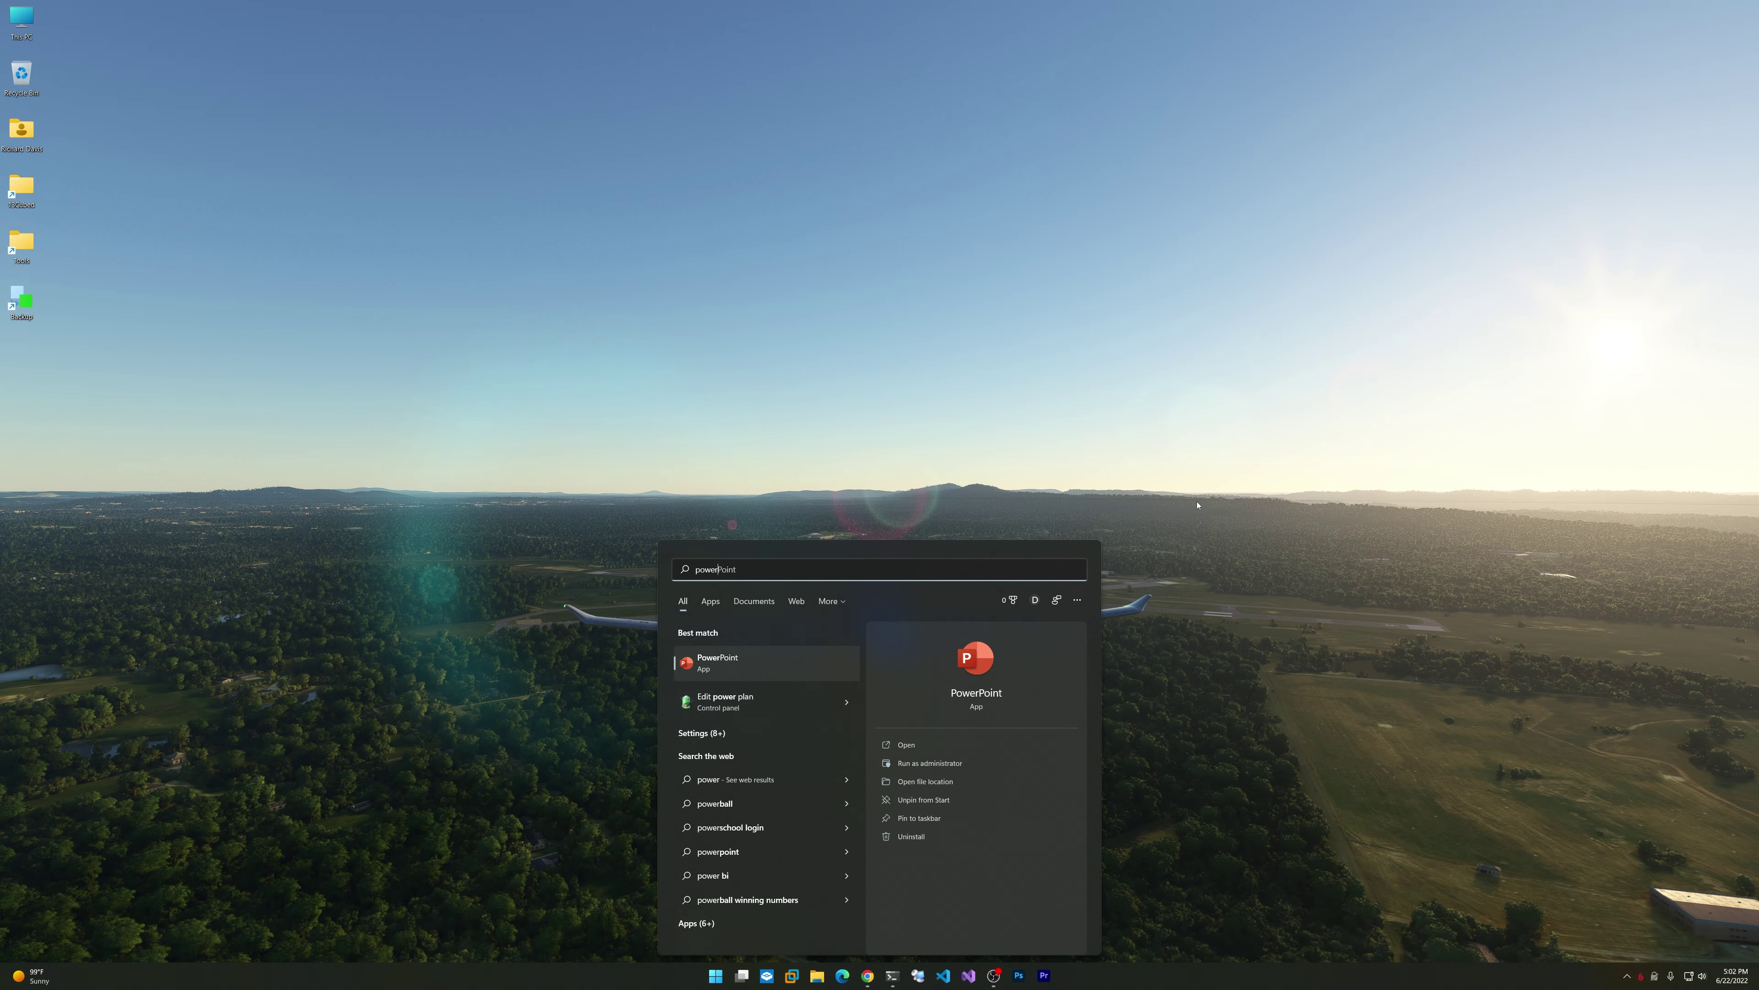
type("y")
key("BackSpace")
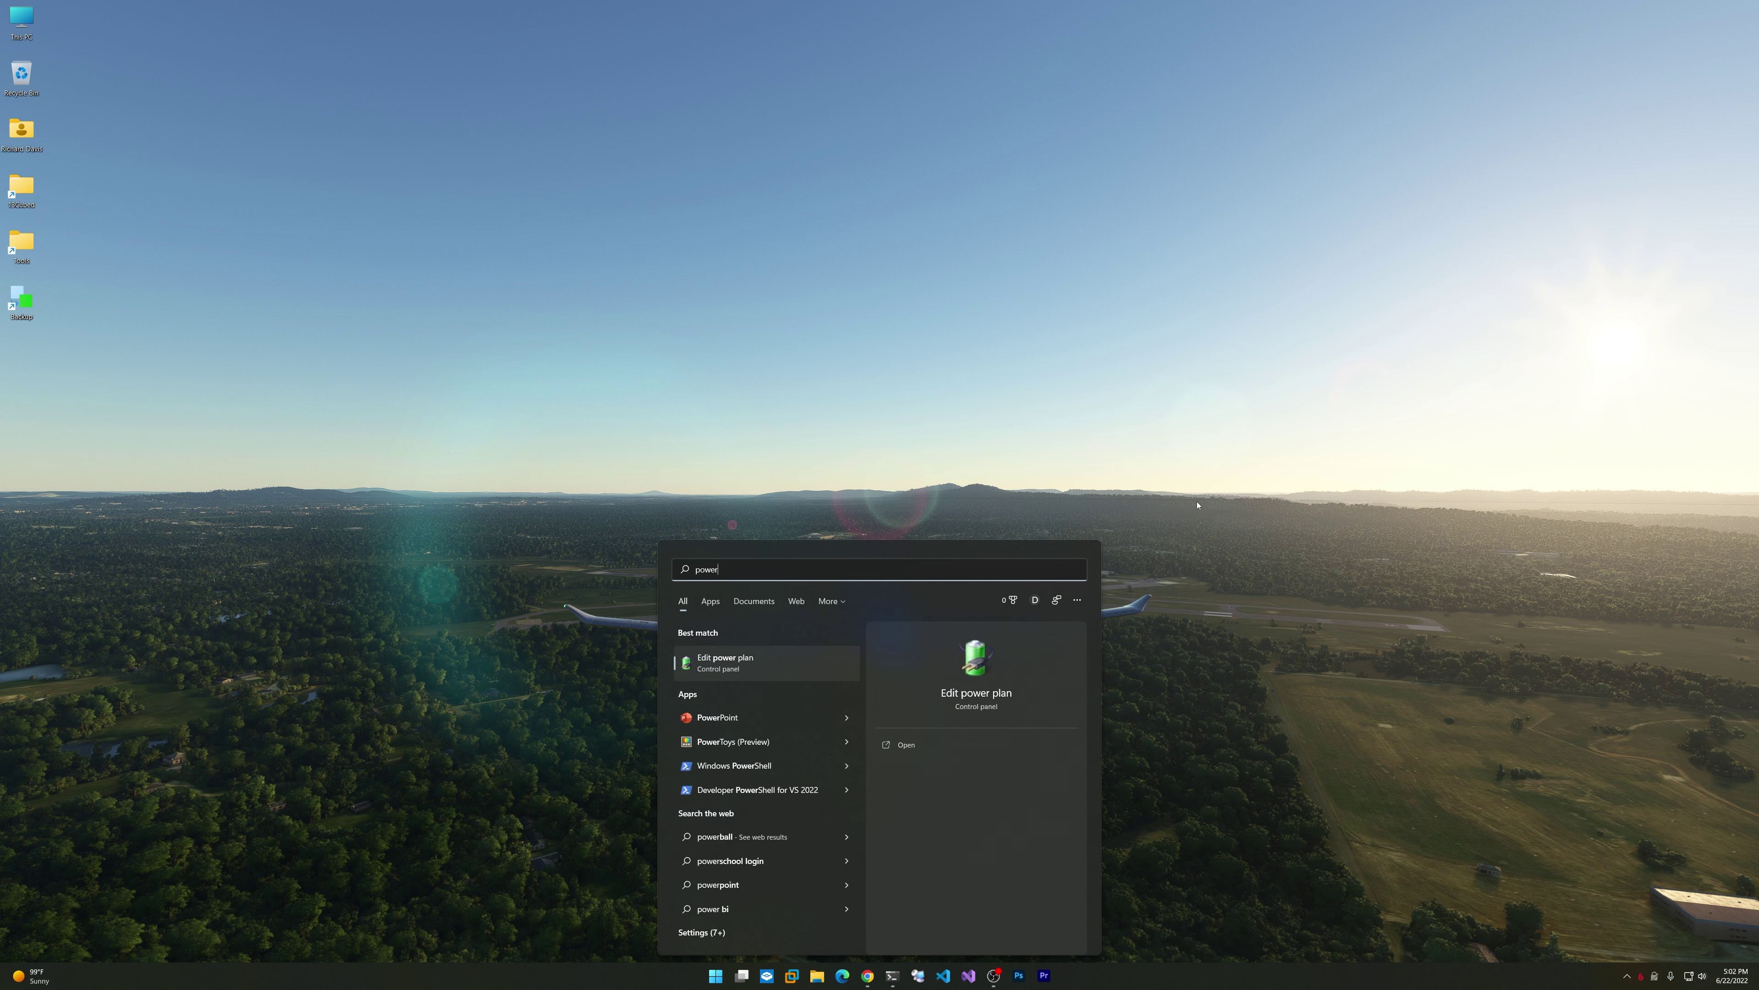
type("toys")
key("Return")
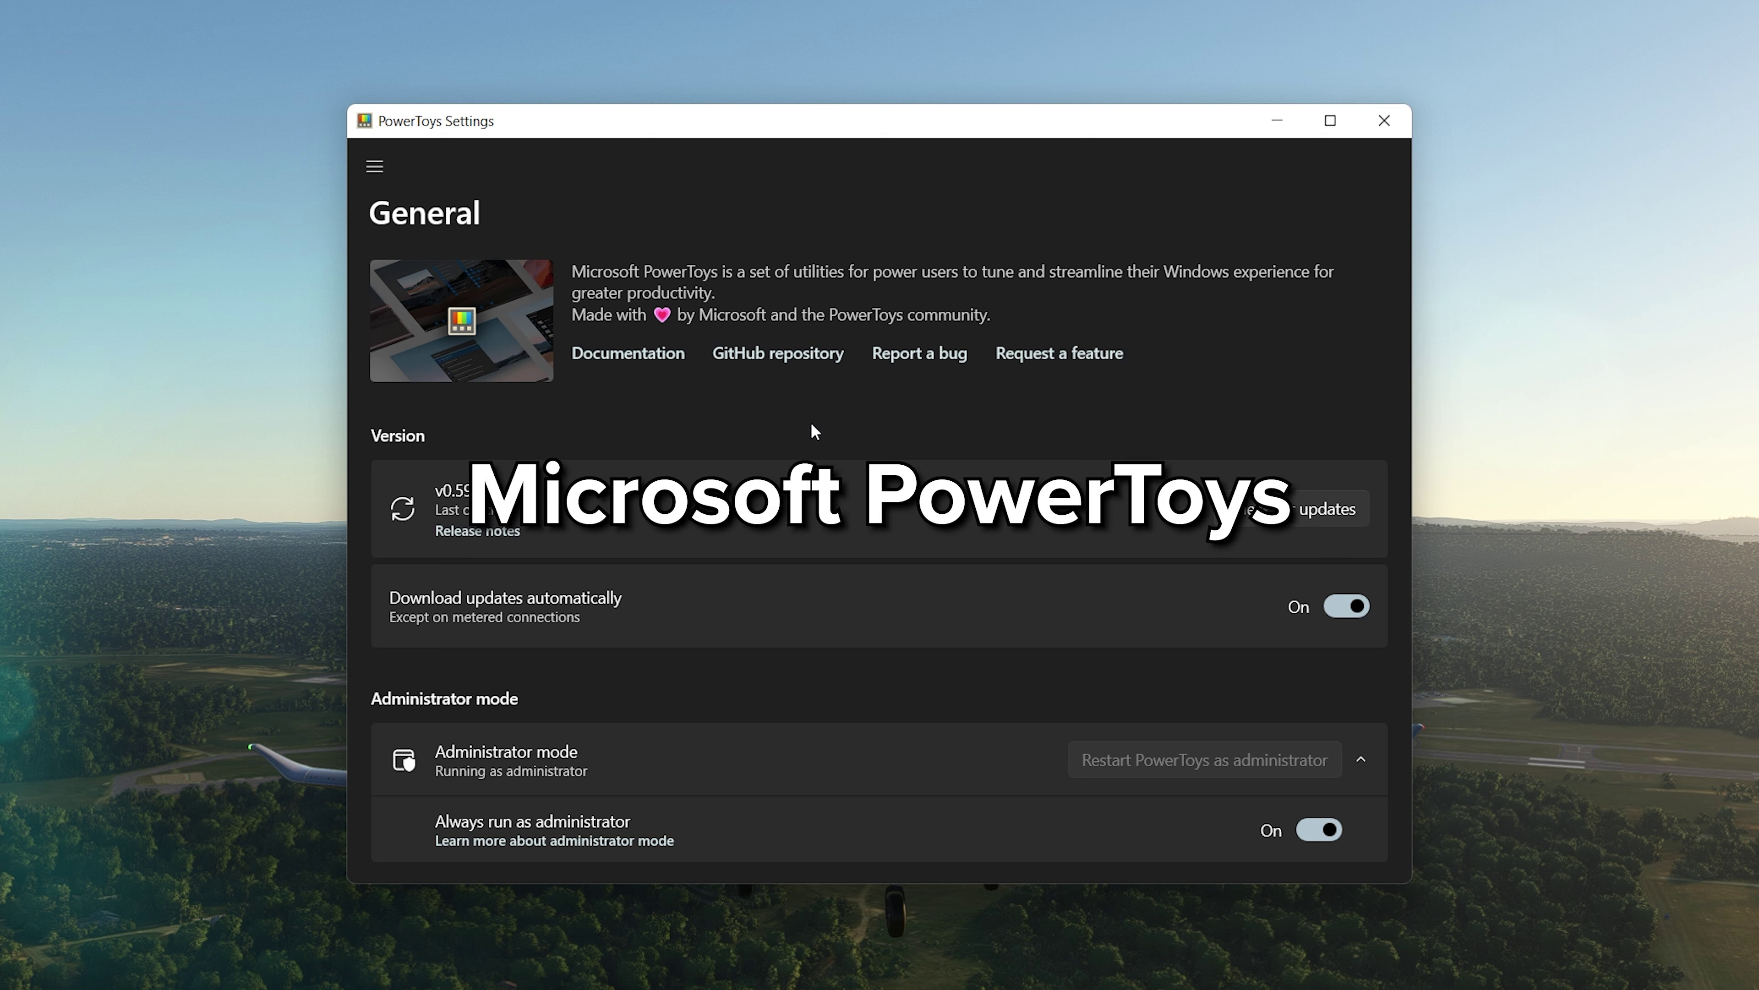
left_click(376, 168)
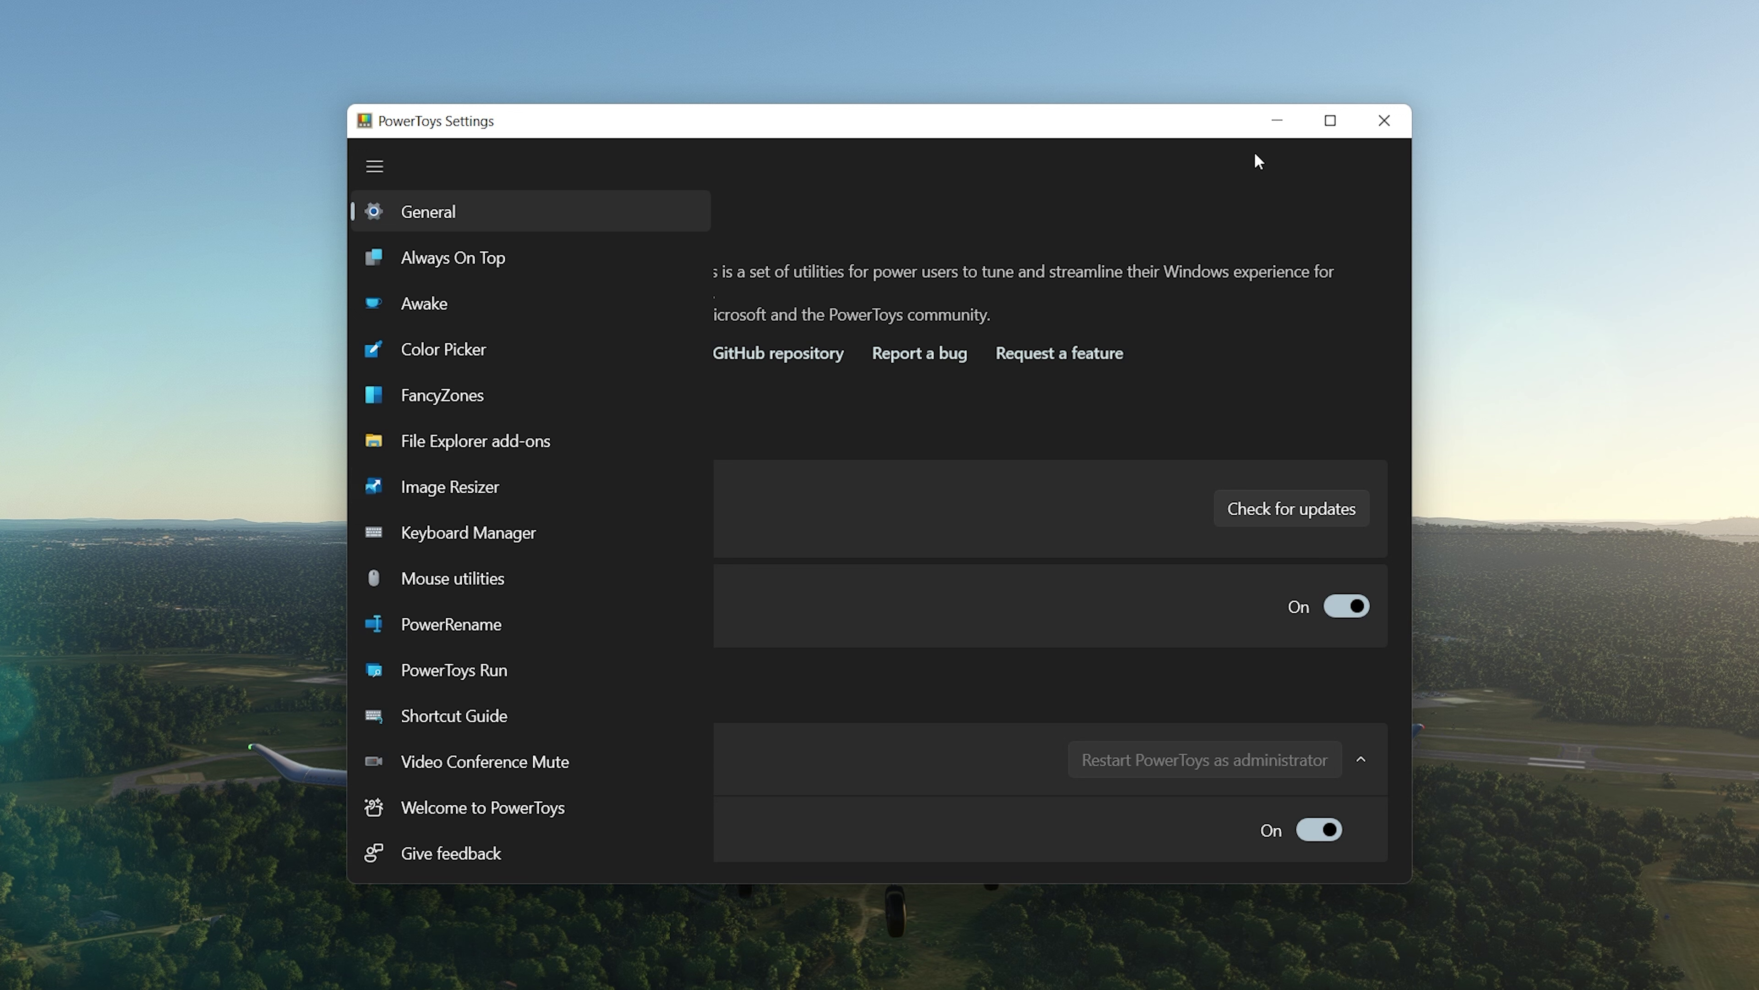
left_click(1379, 123)
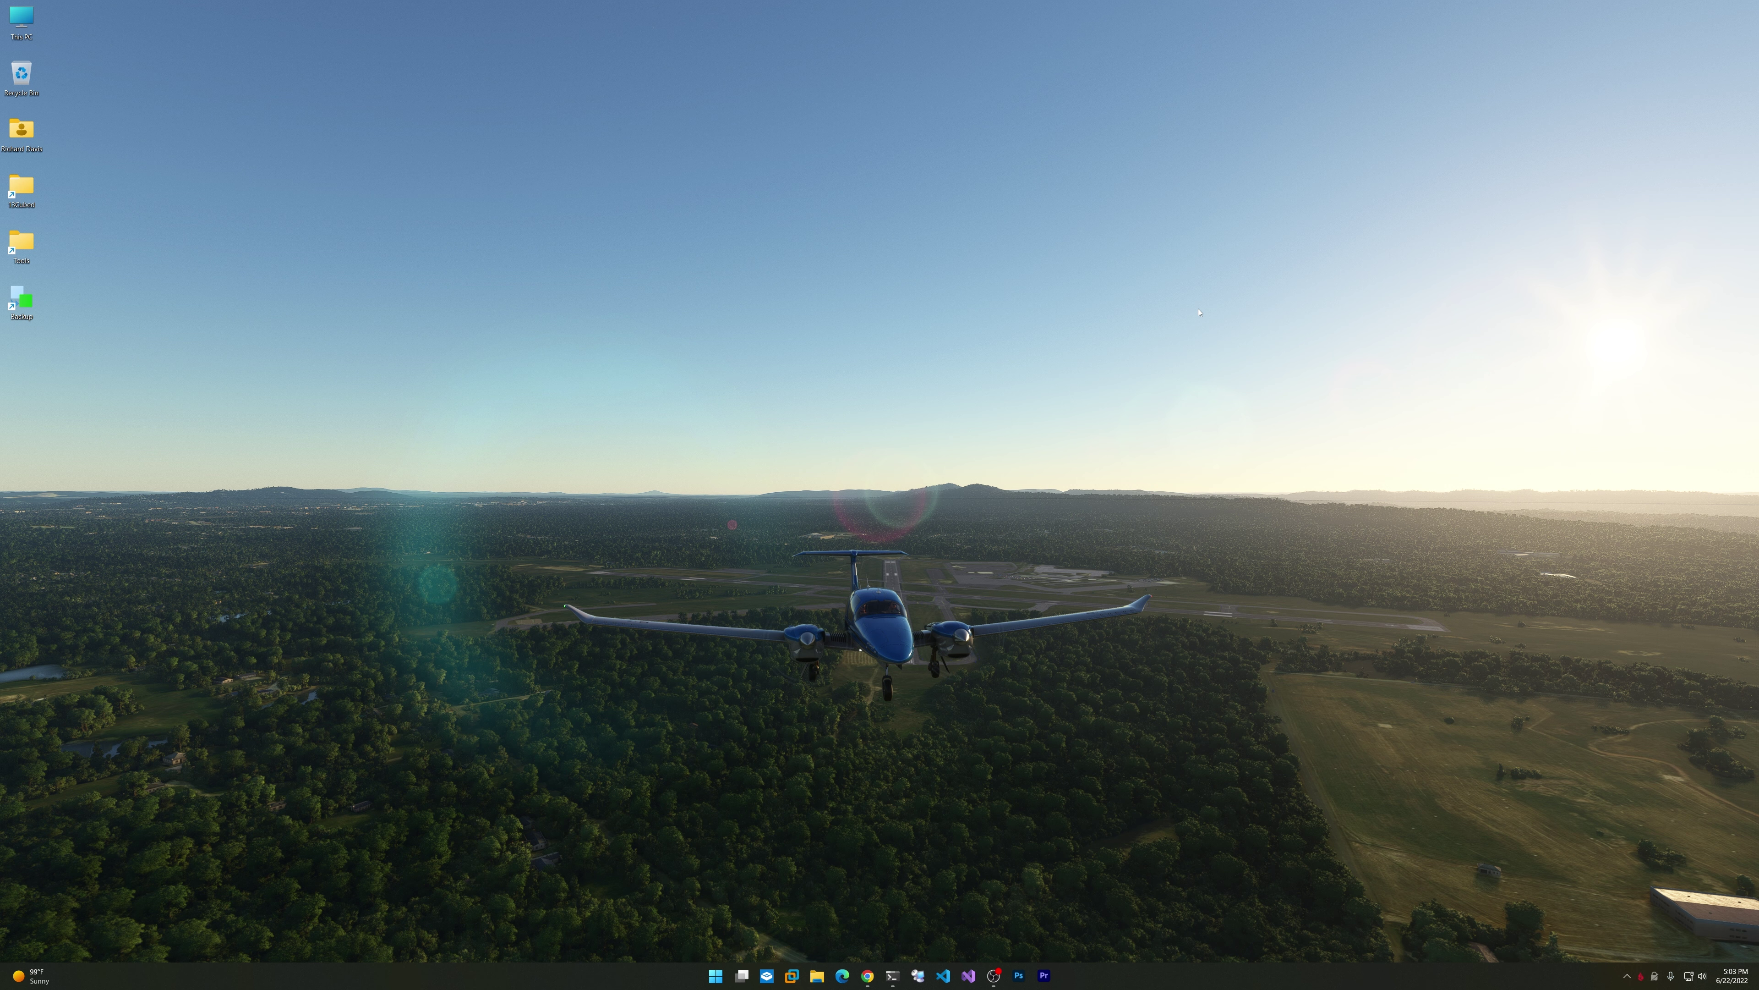
Launch DCode v5.5 via the 'dcode' search and keep Numeric as the input format
key("super")
type("dc")
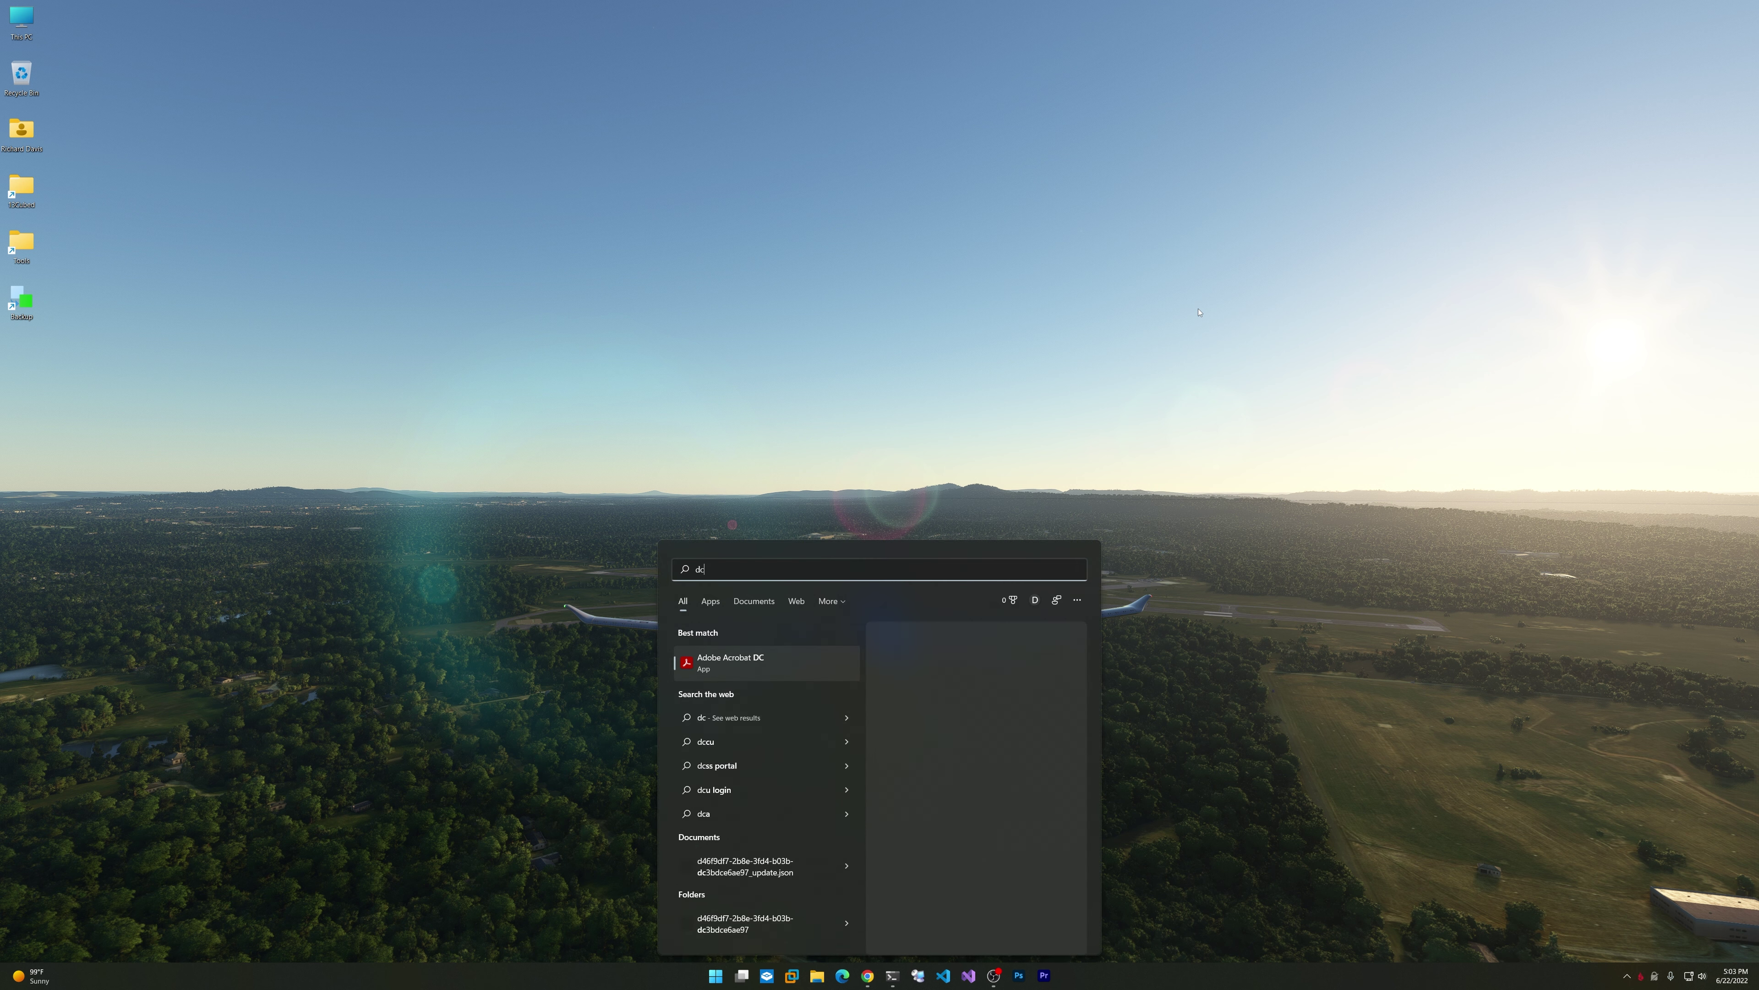
type("ode")
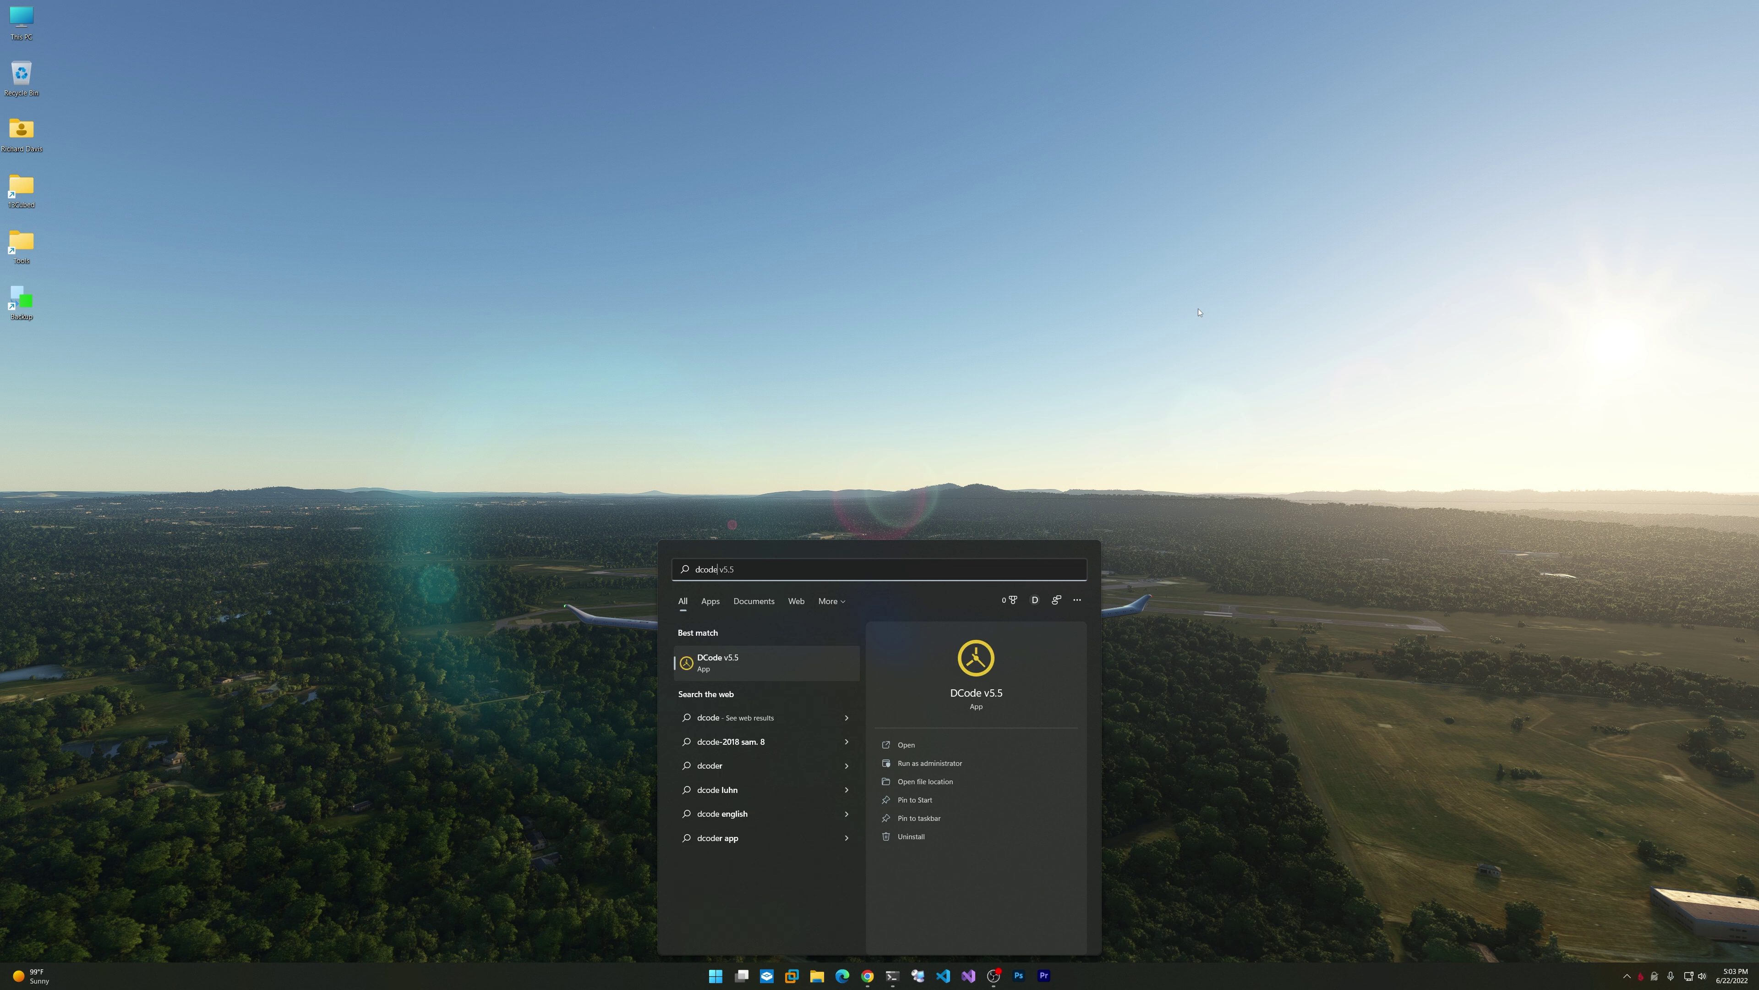
key("Return")
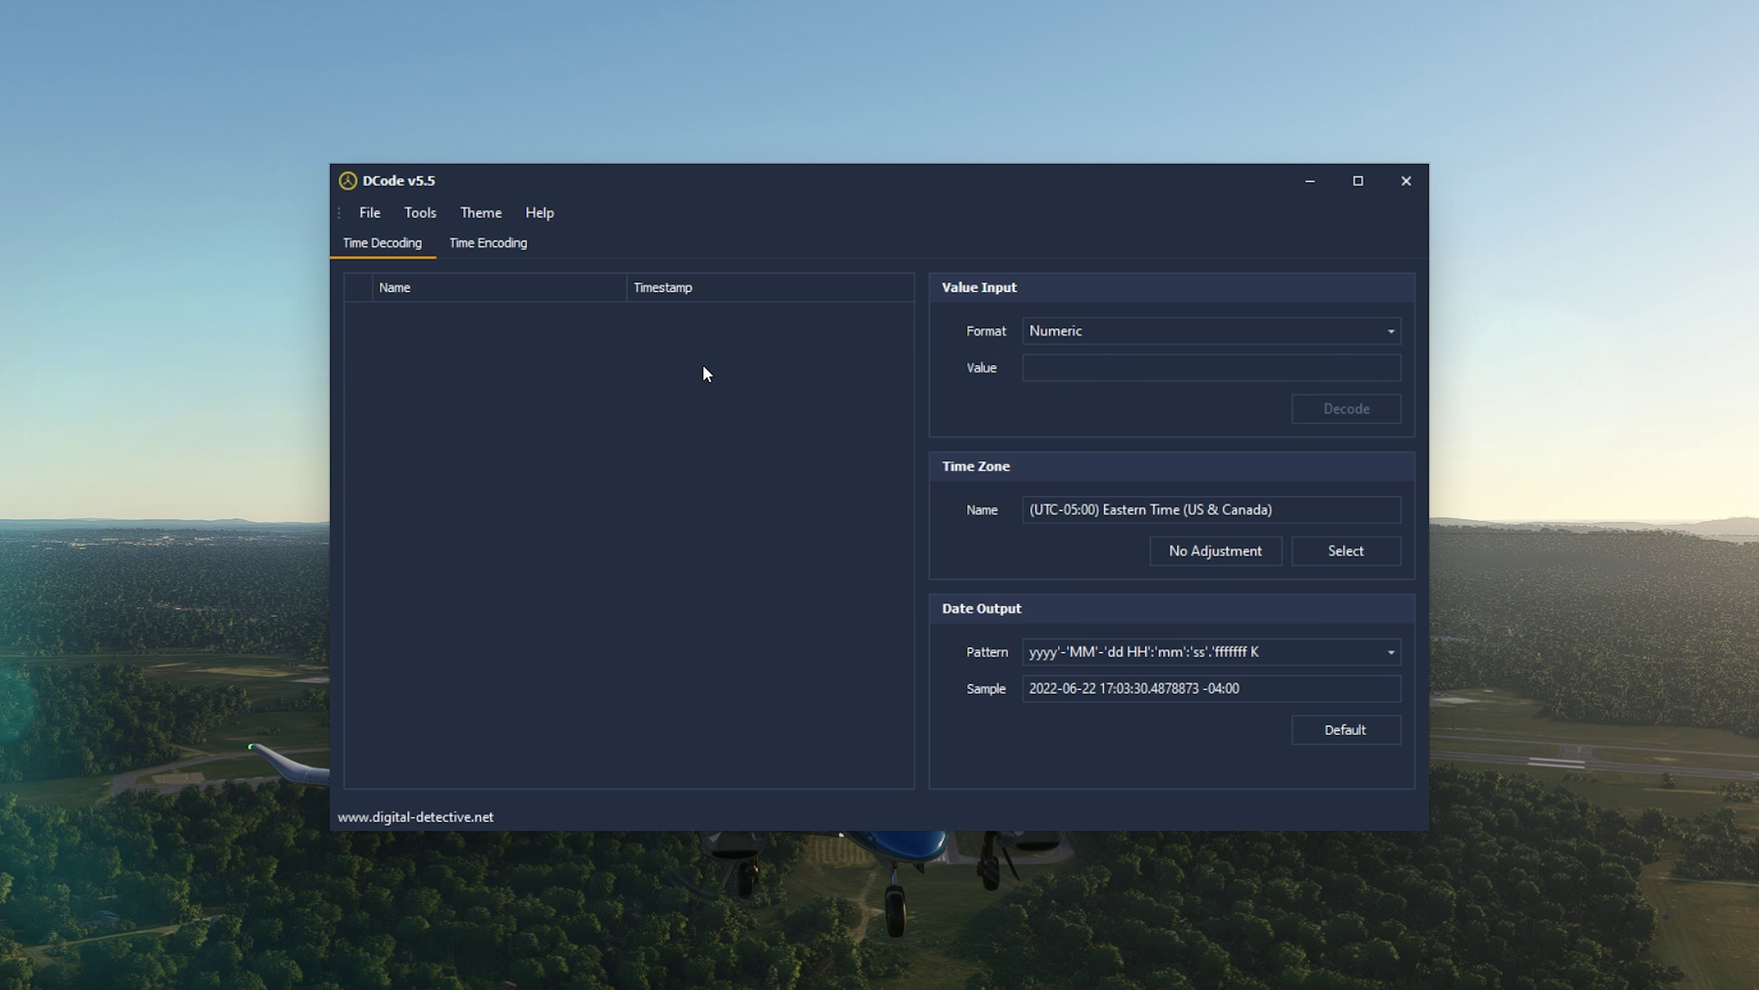
left_click(1134, 331)
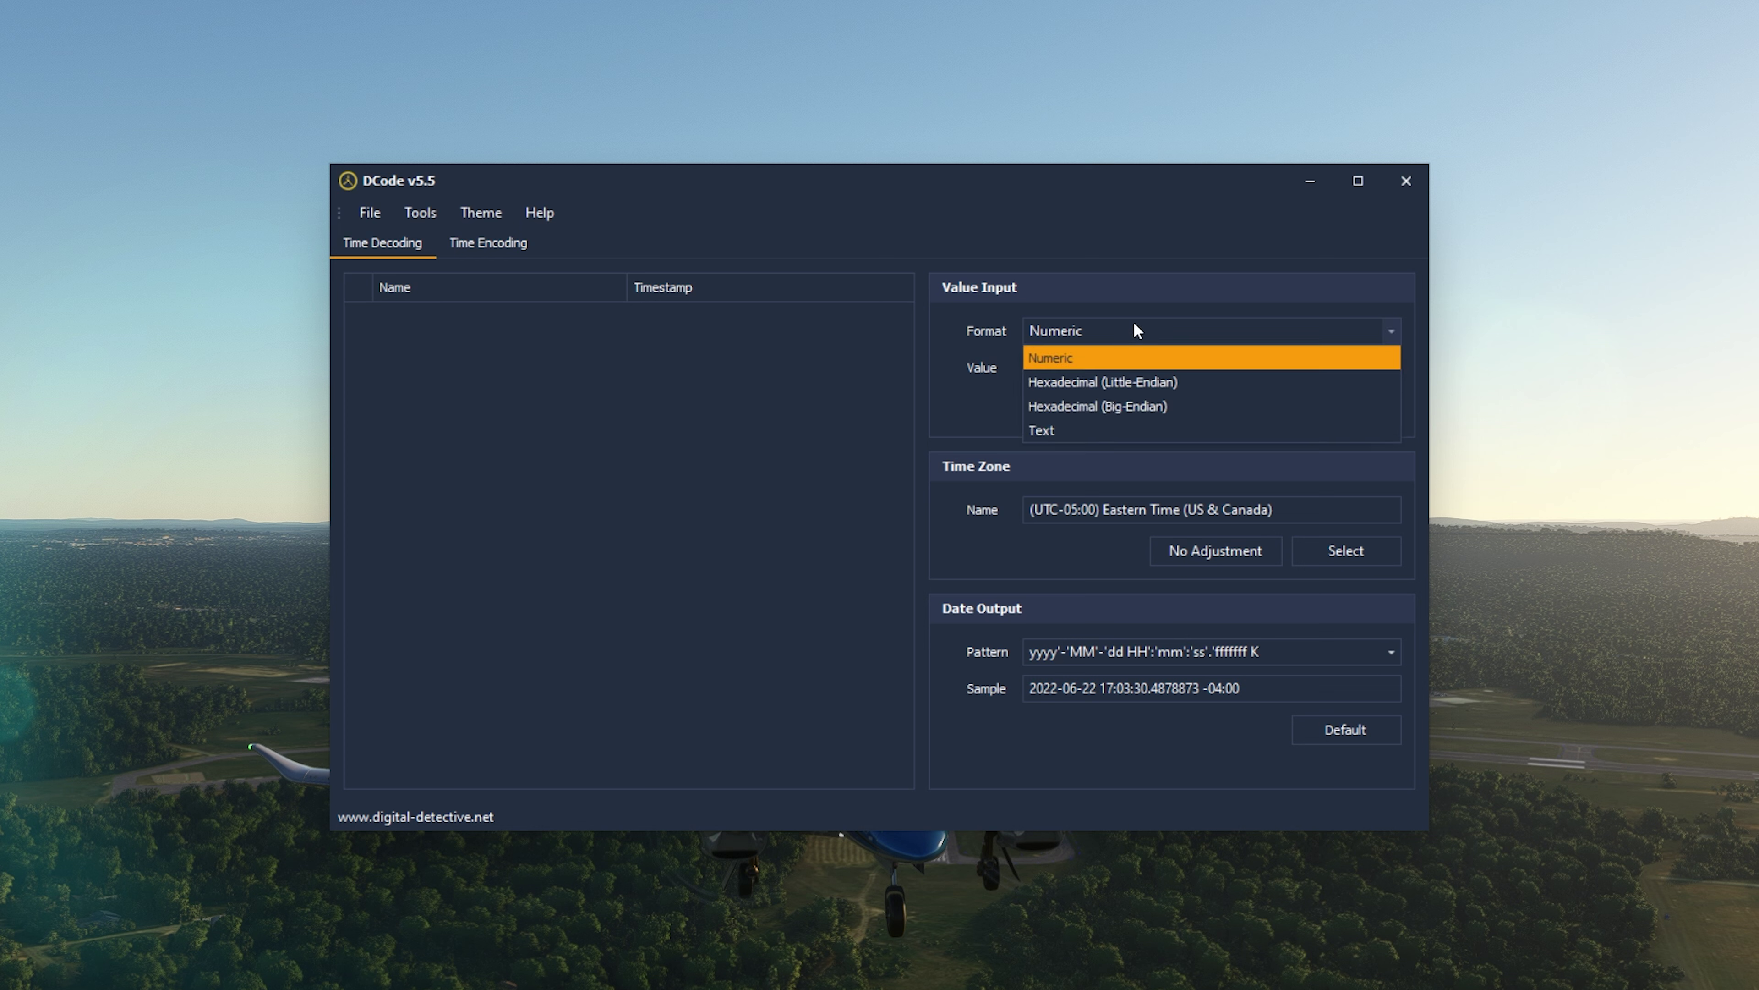
left_click(1141, 289)
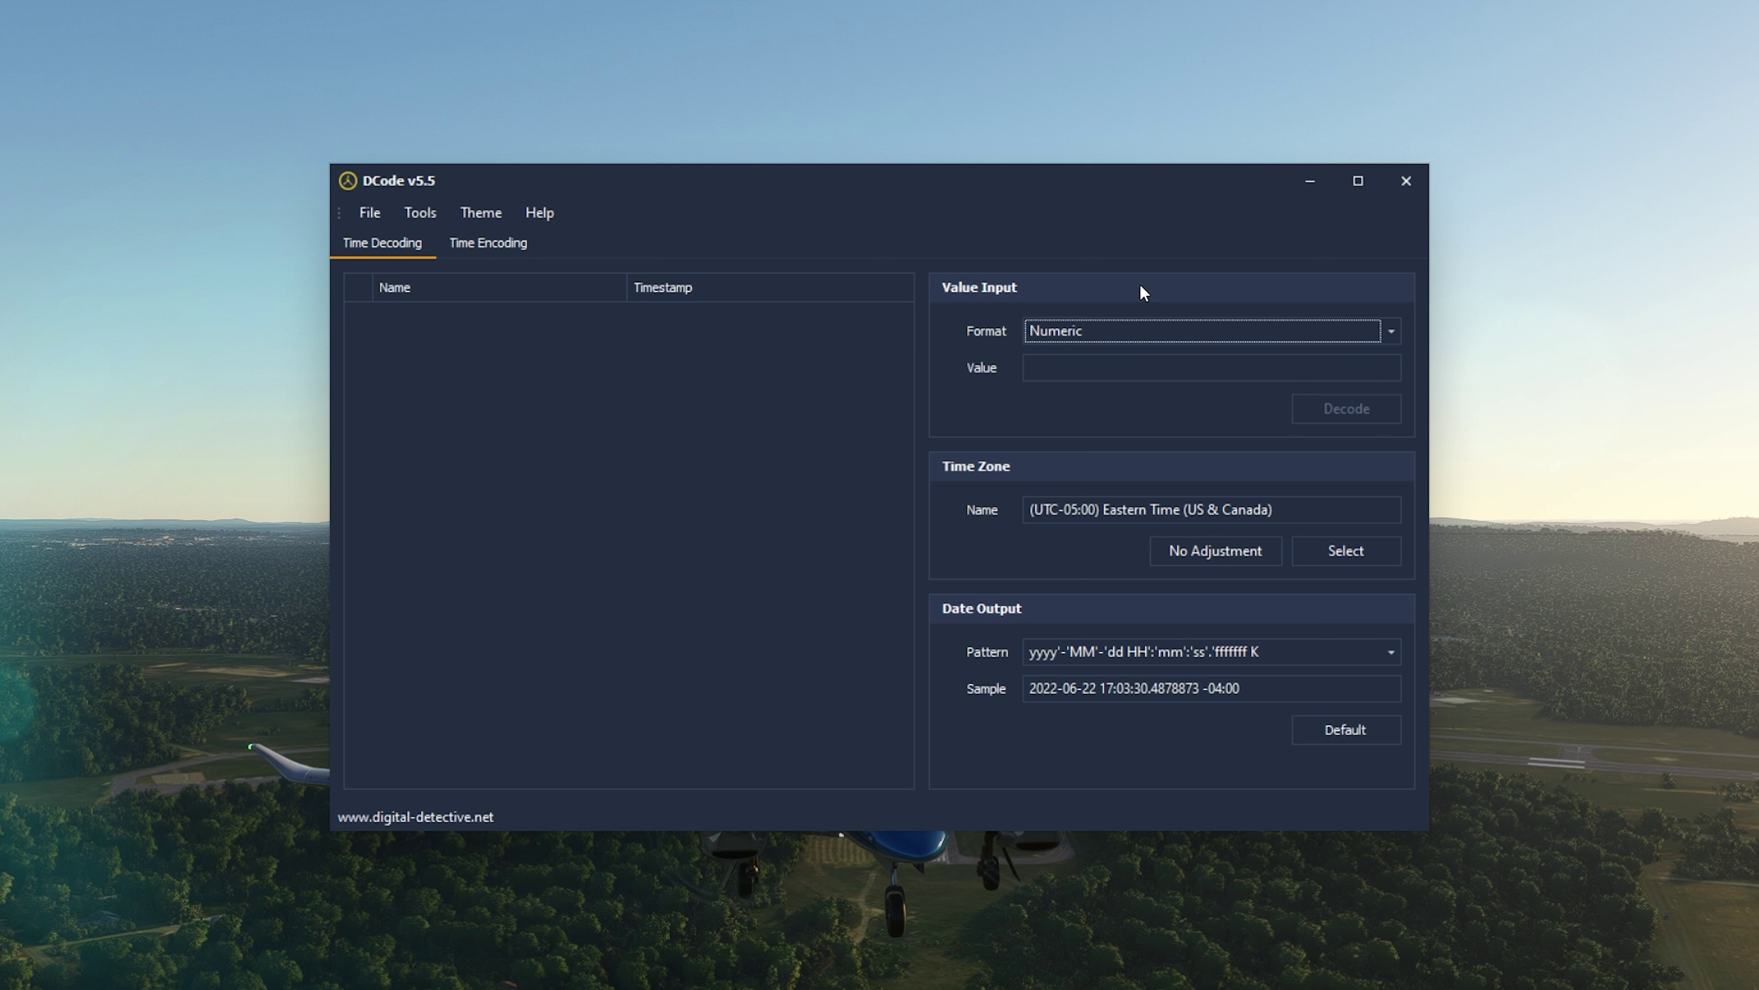
left_click(1122, 509)
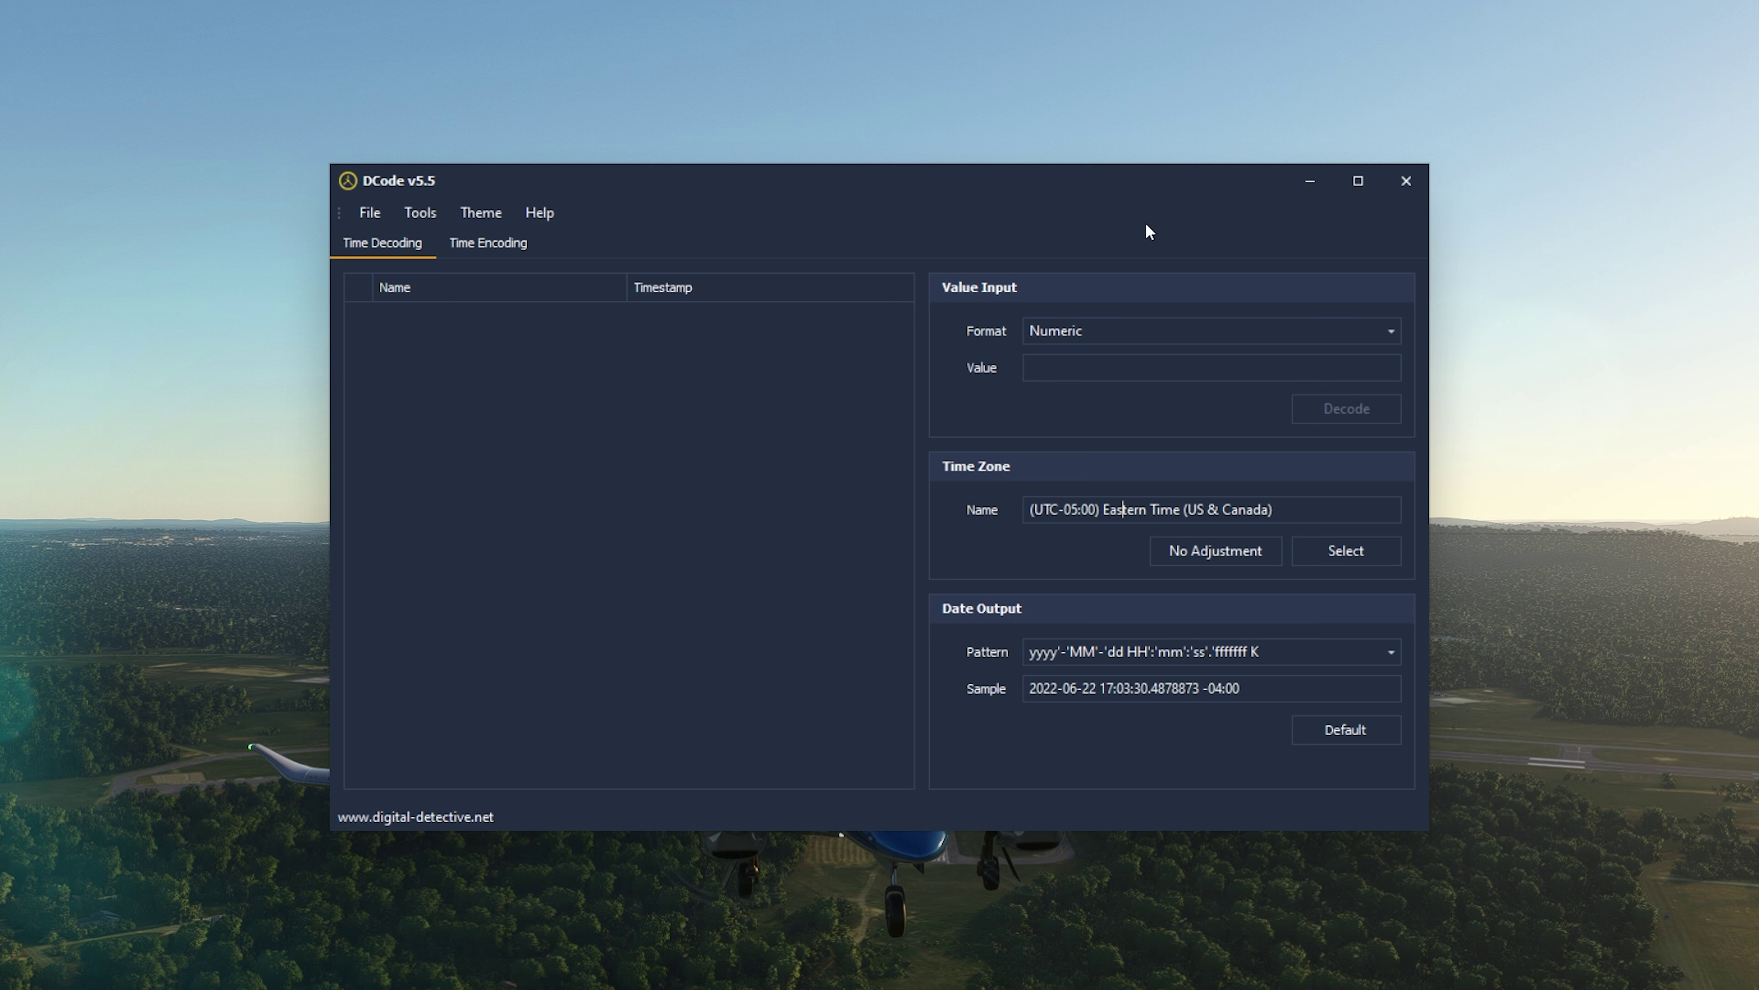
Close DCode, launch FTK Imager via 'ftk', maximize its empty workspace, then close it
left_click(1409, 181)
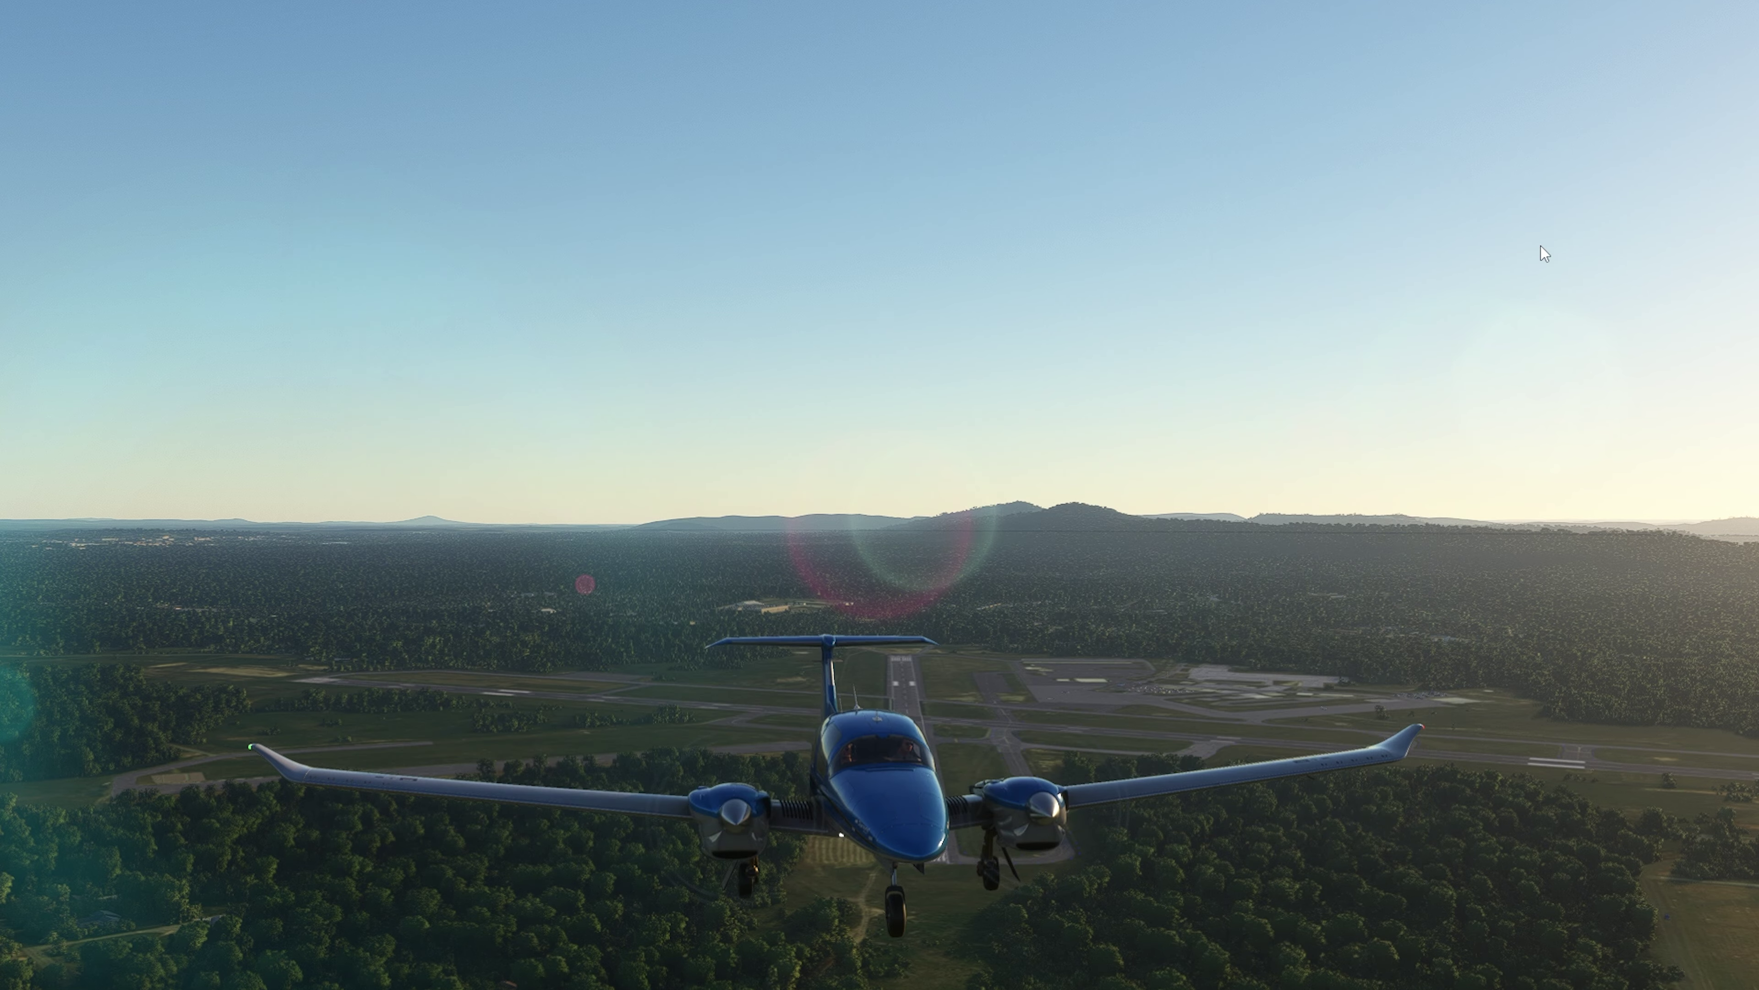
key("super")
type("ftk")
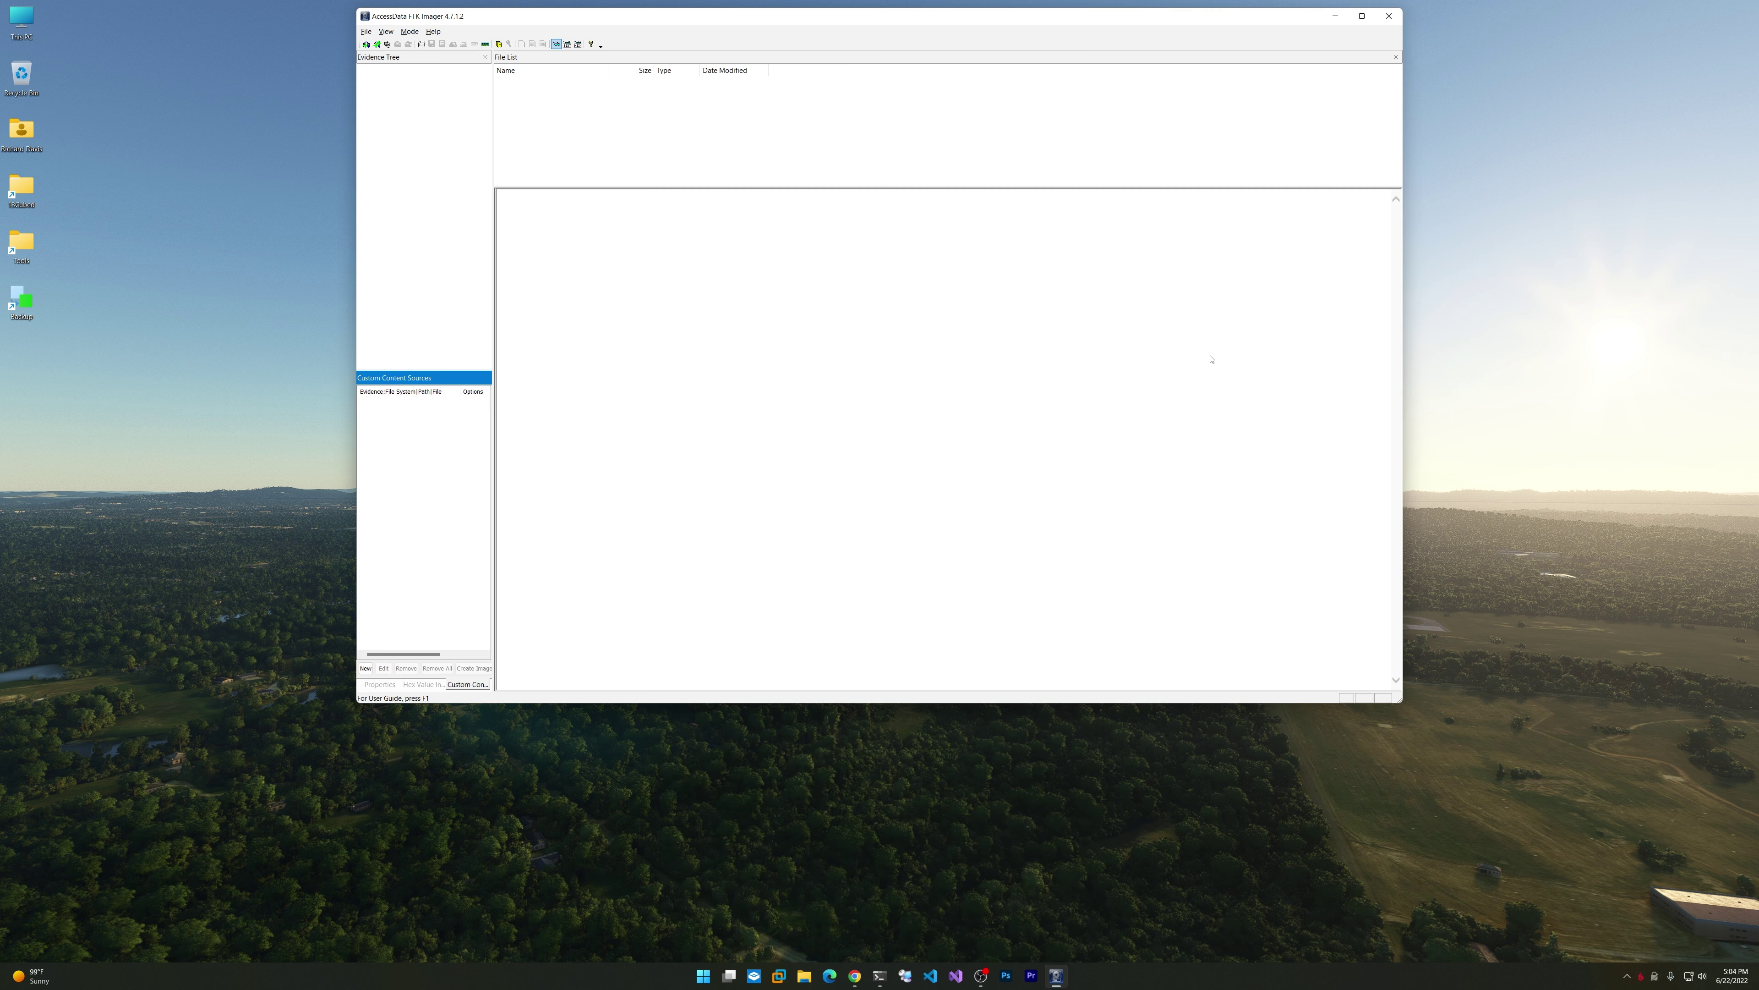
left_click(1362, 17)
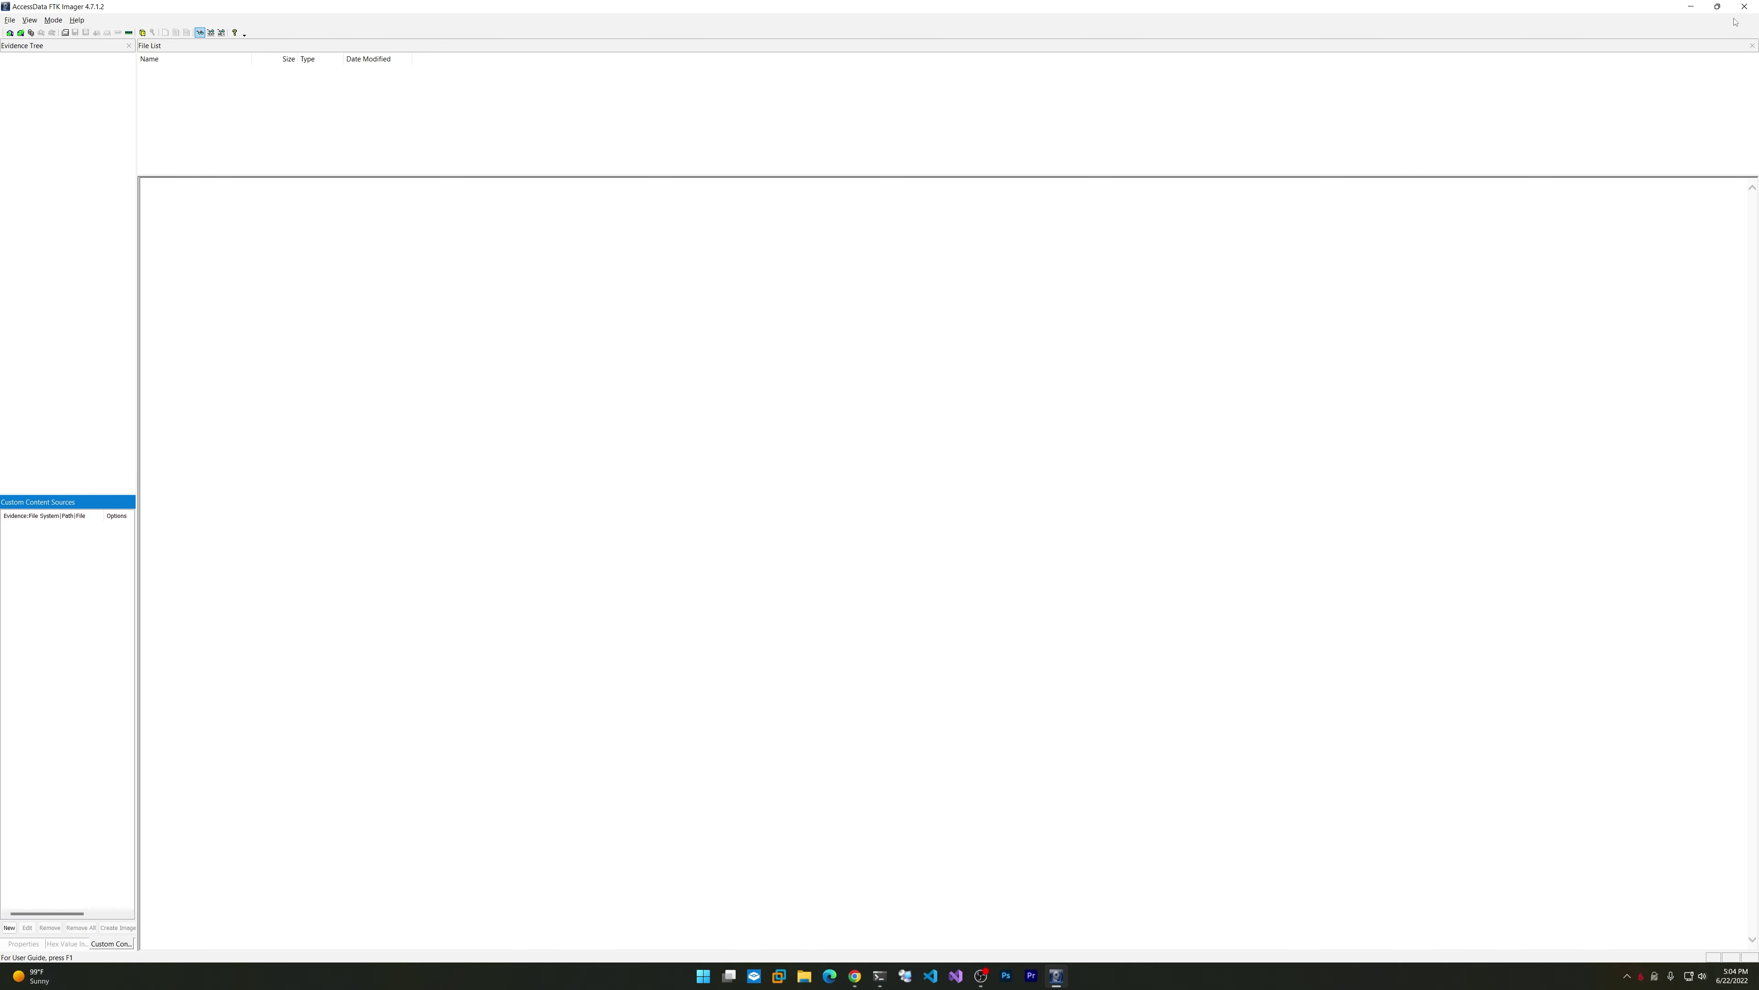
left_click(1745, 6)
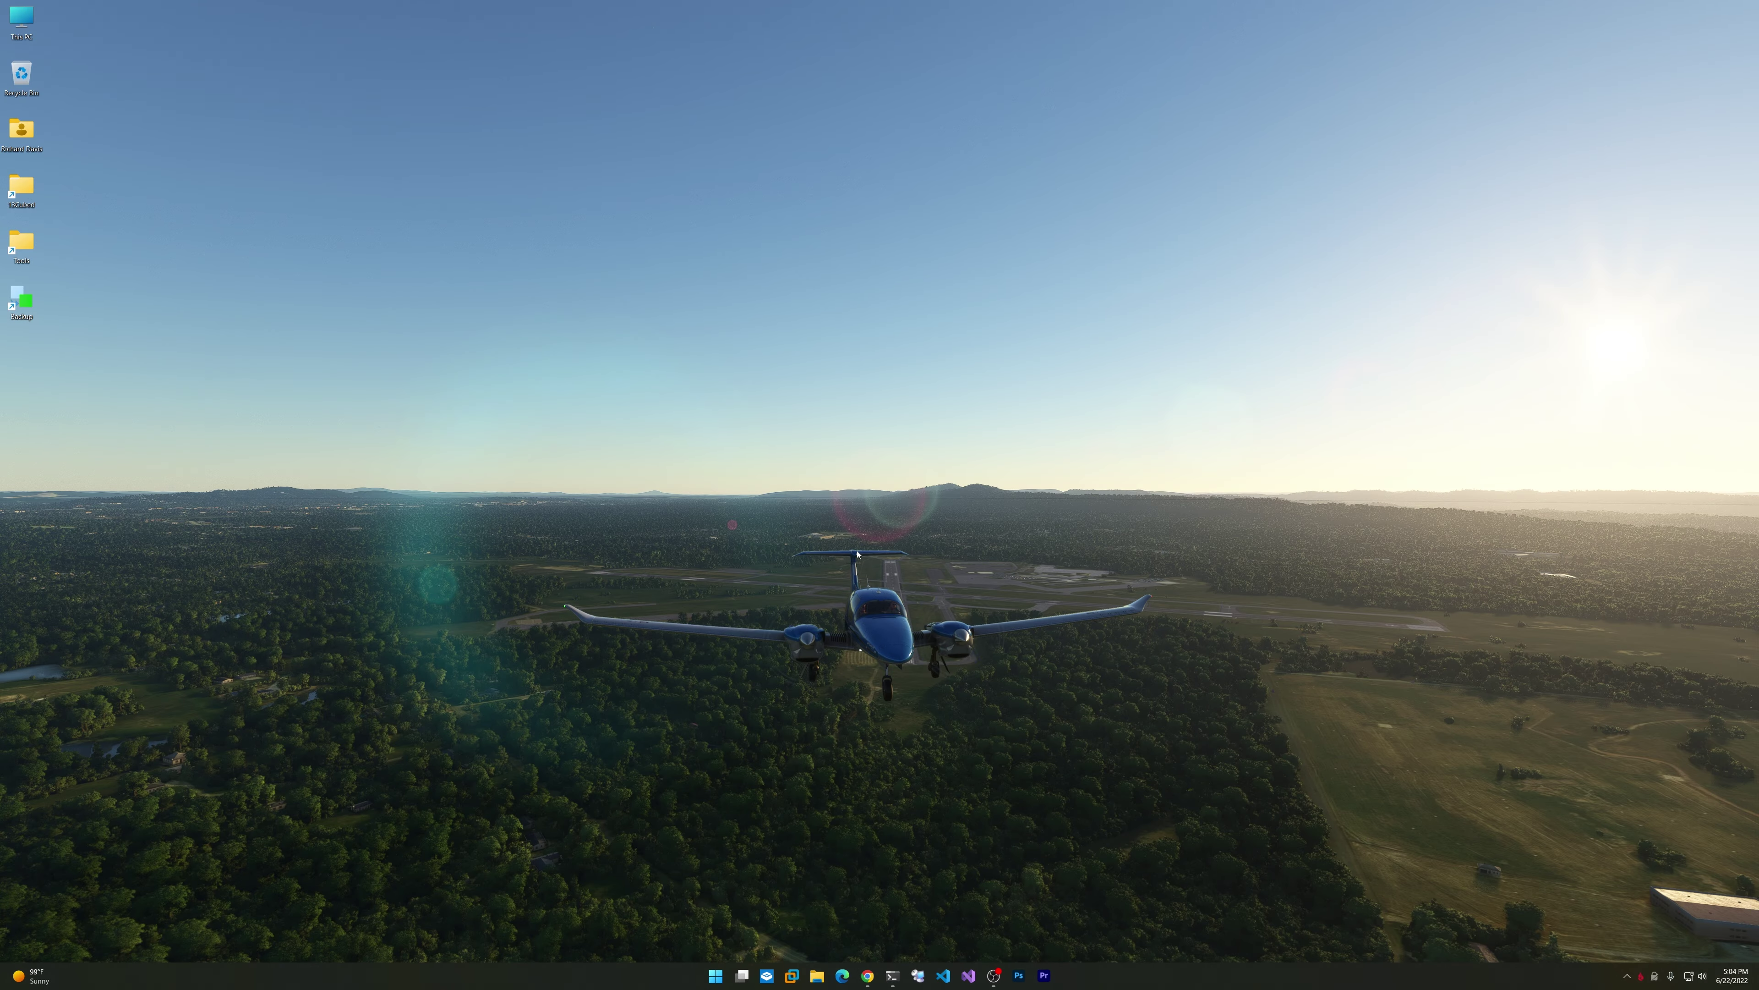
key("super")
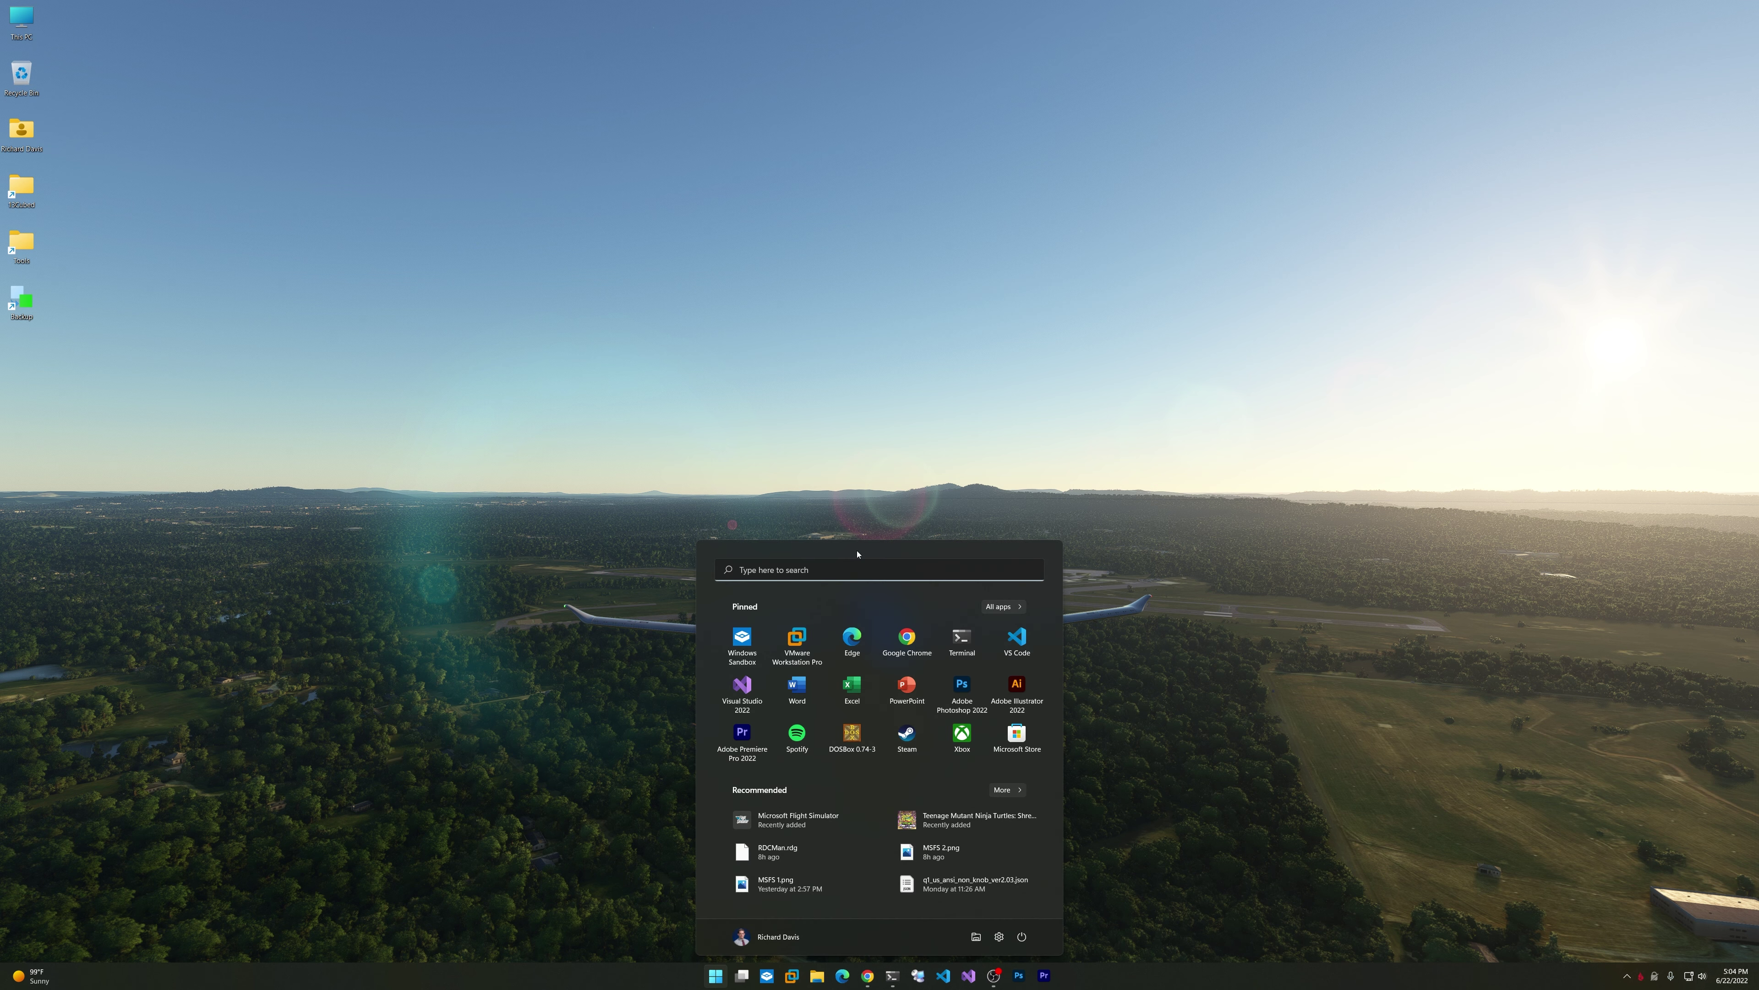
type("psT Walker")
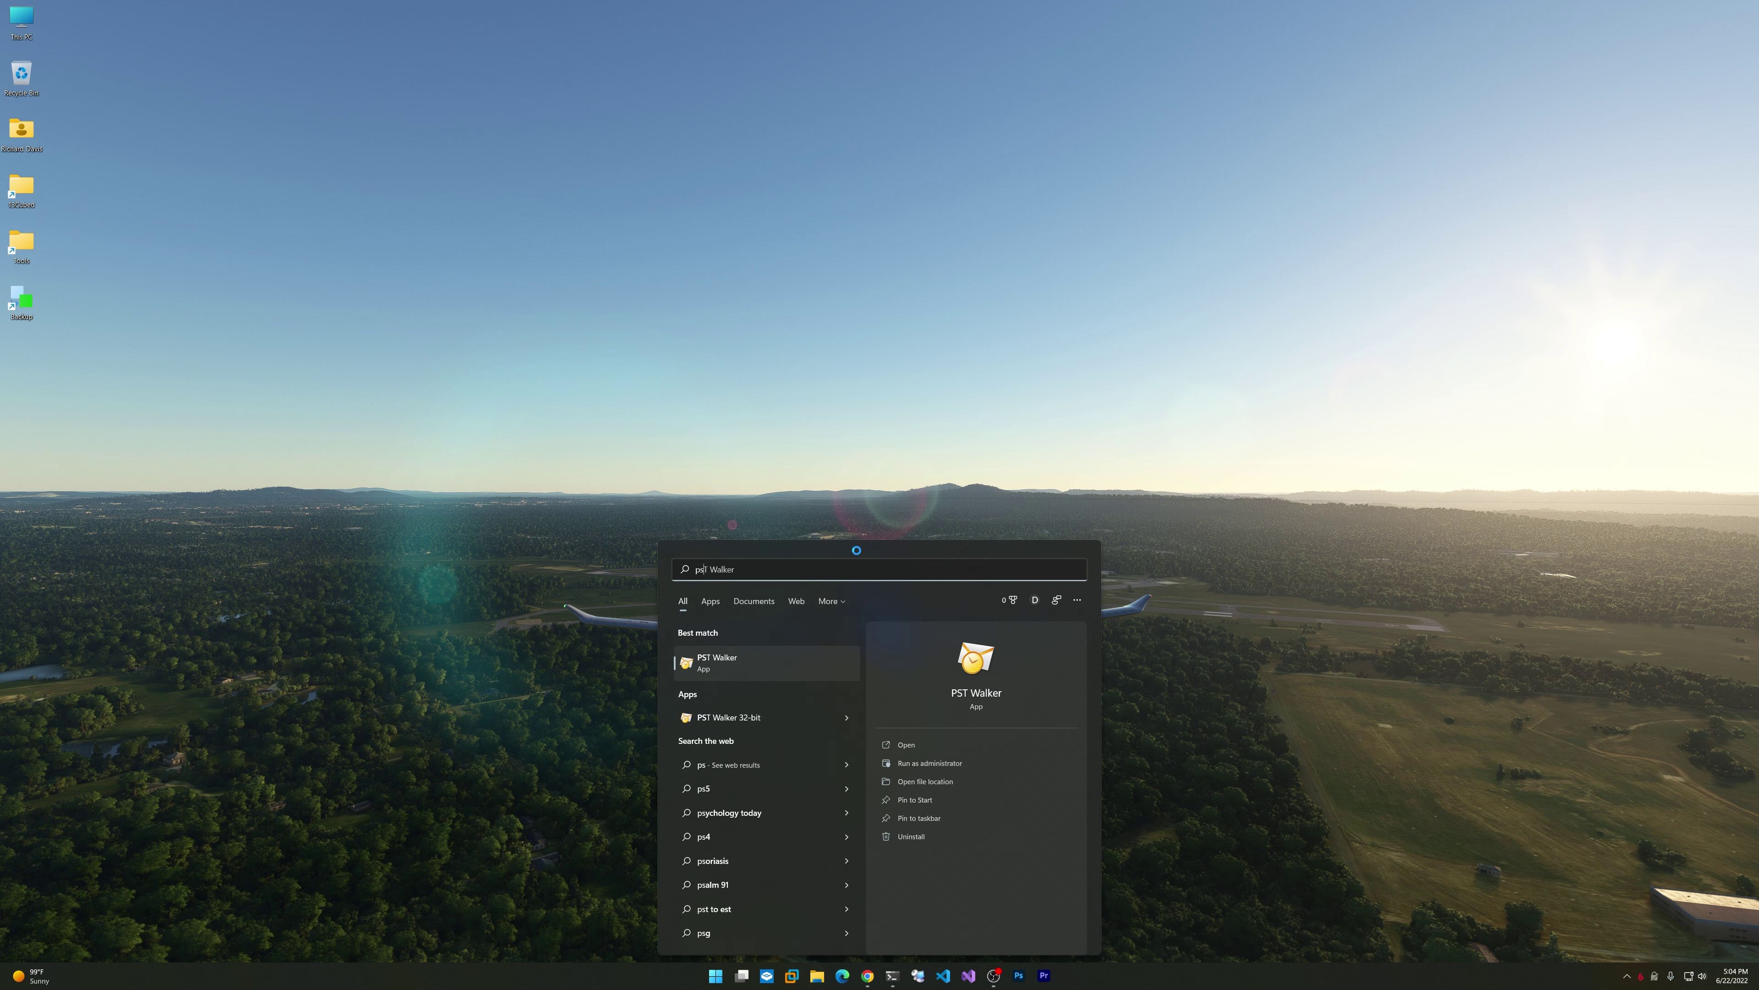
left_click(749, 666)
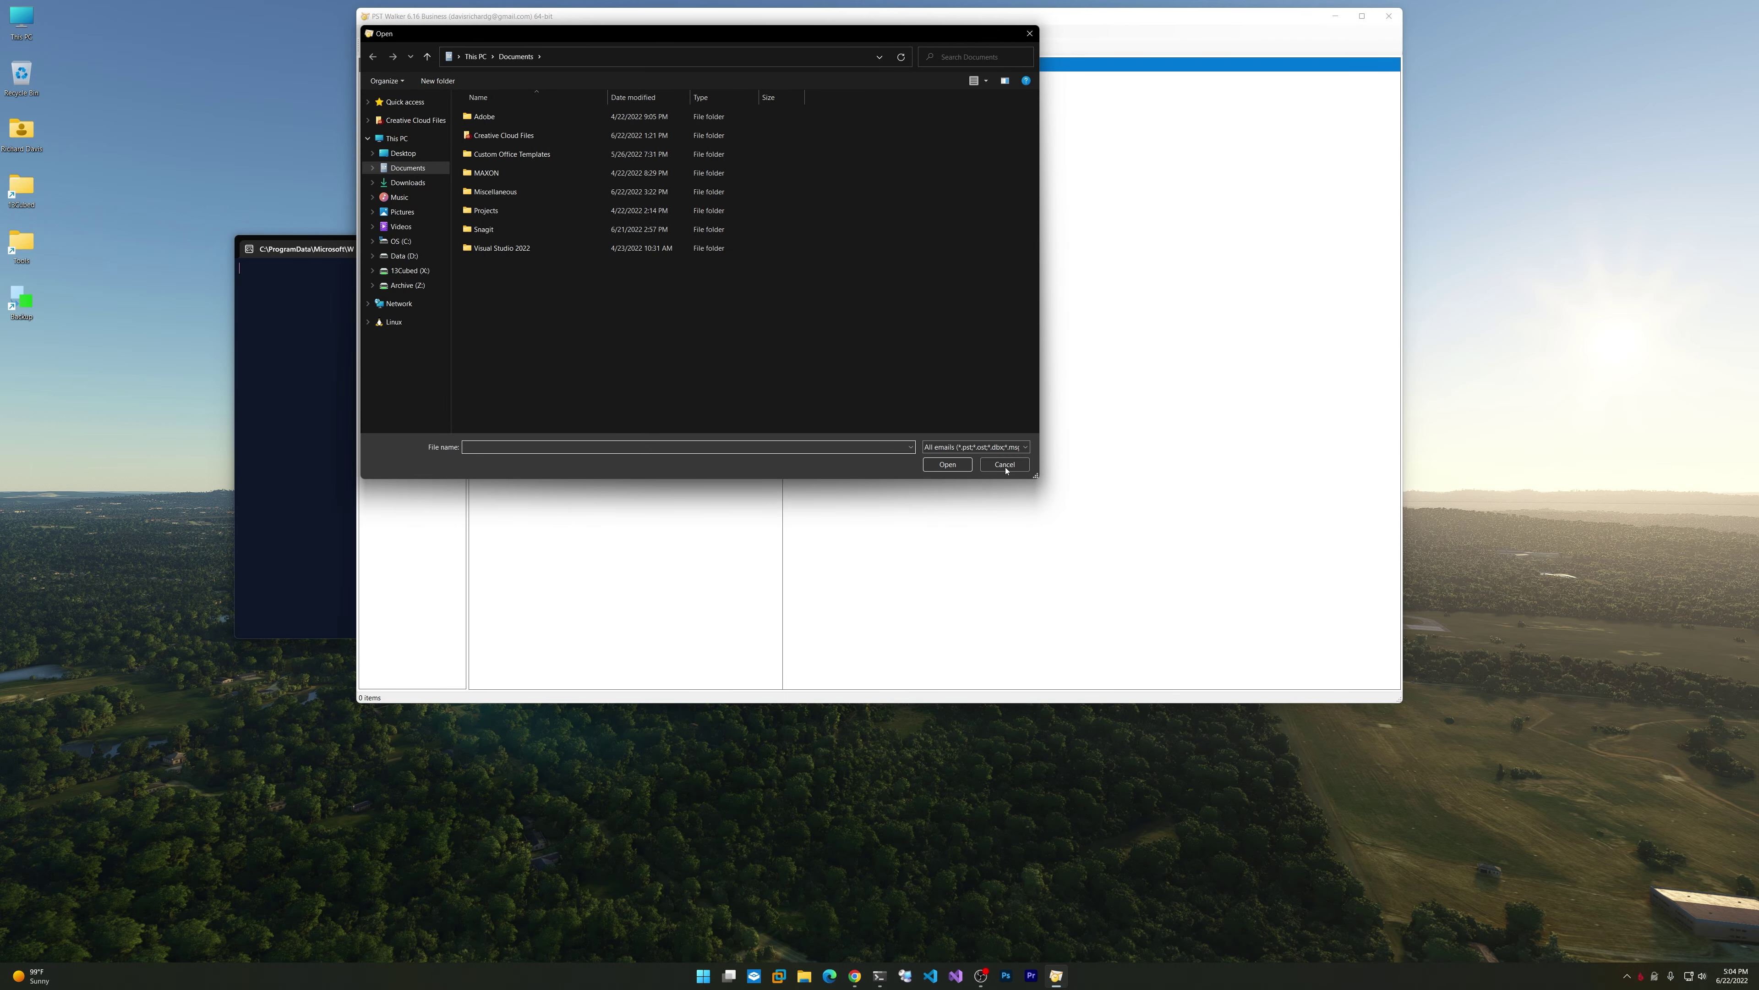
left_click(1006, 464)
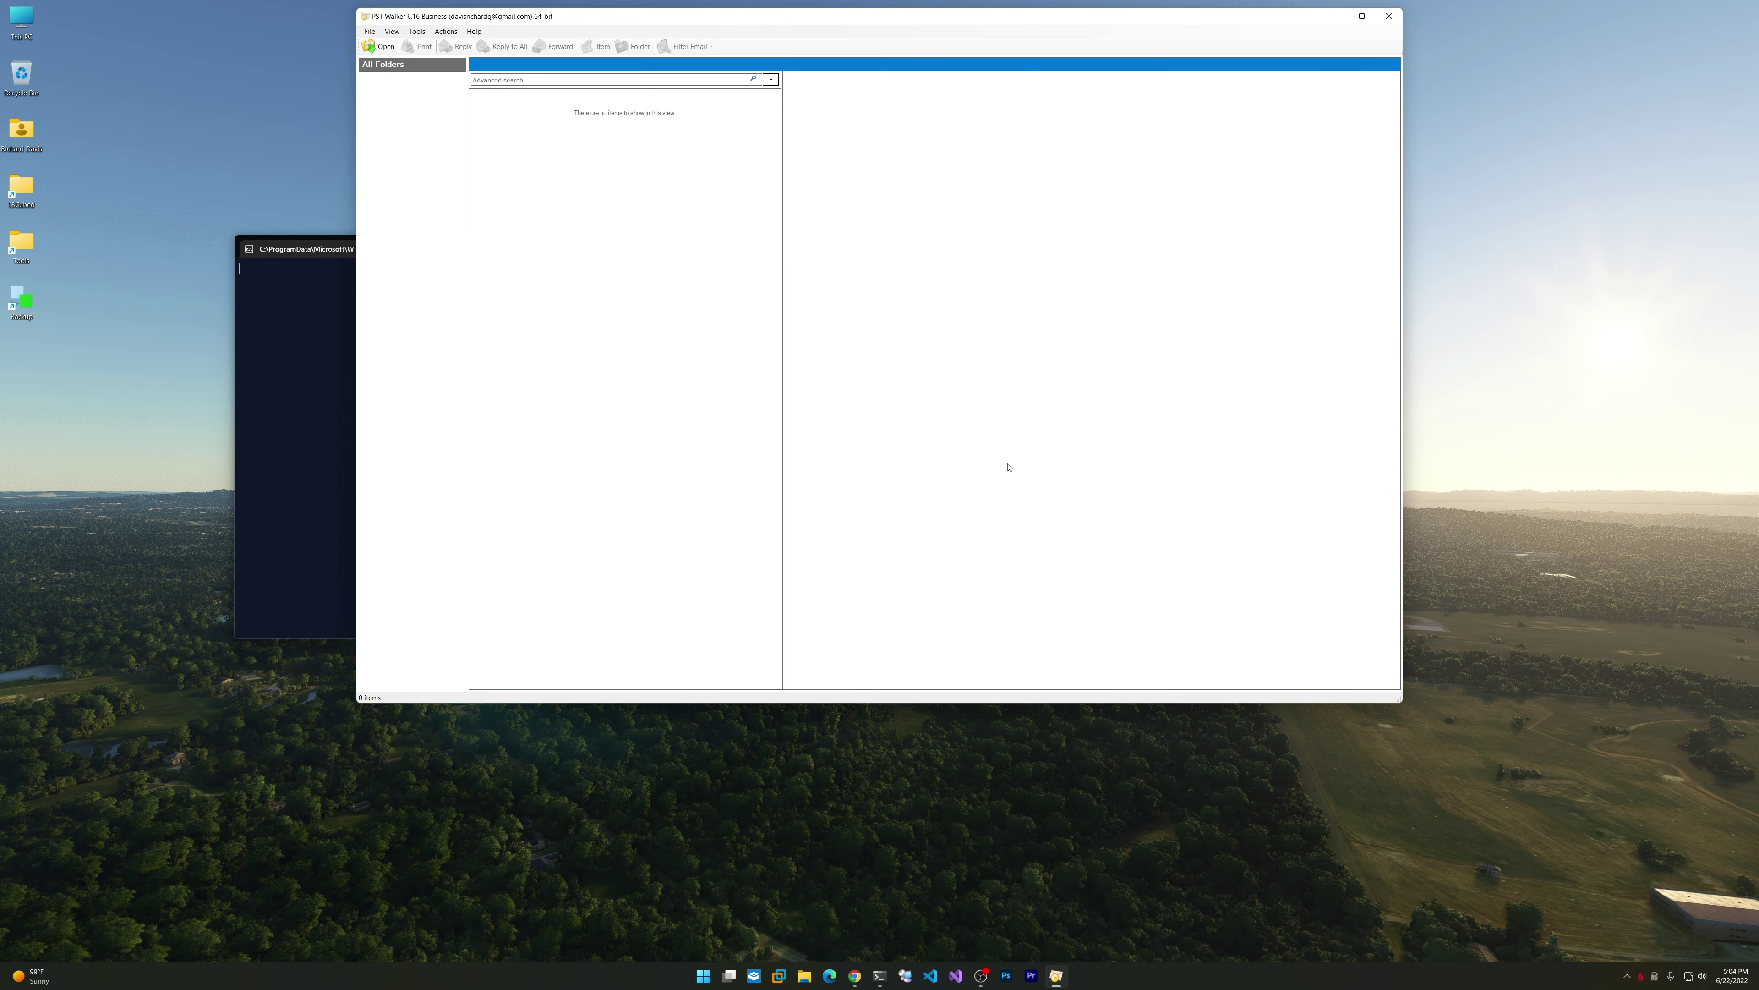
double_click(727, 23)
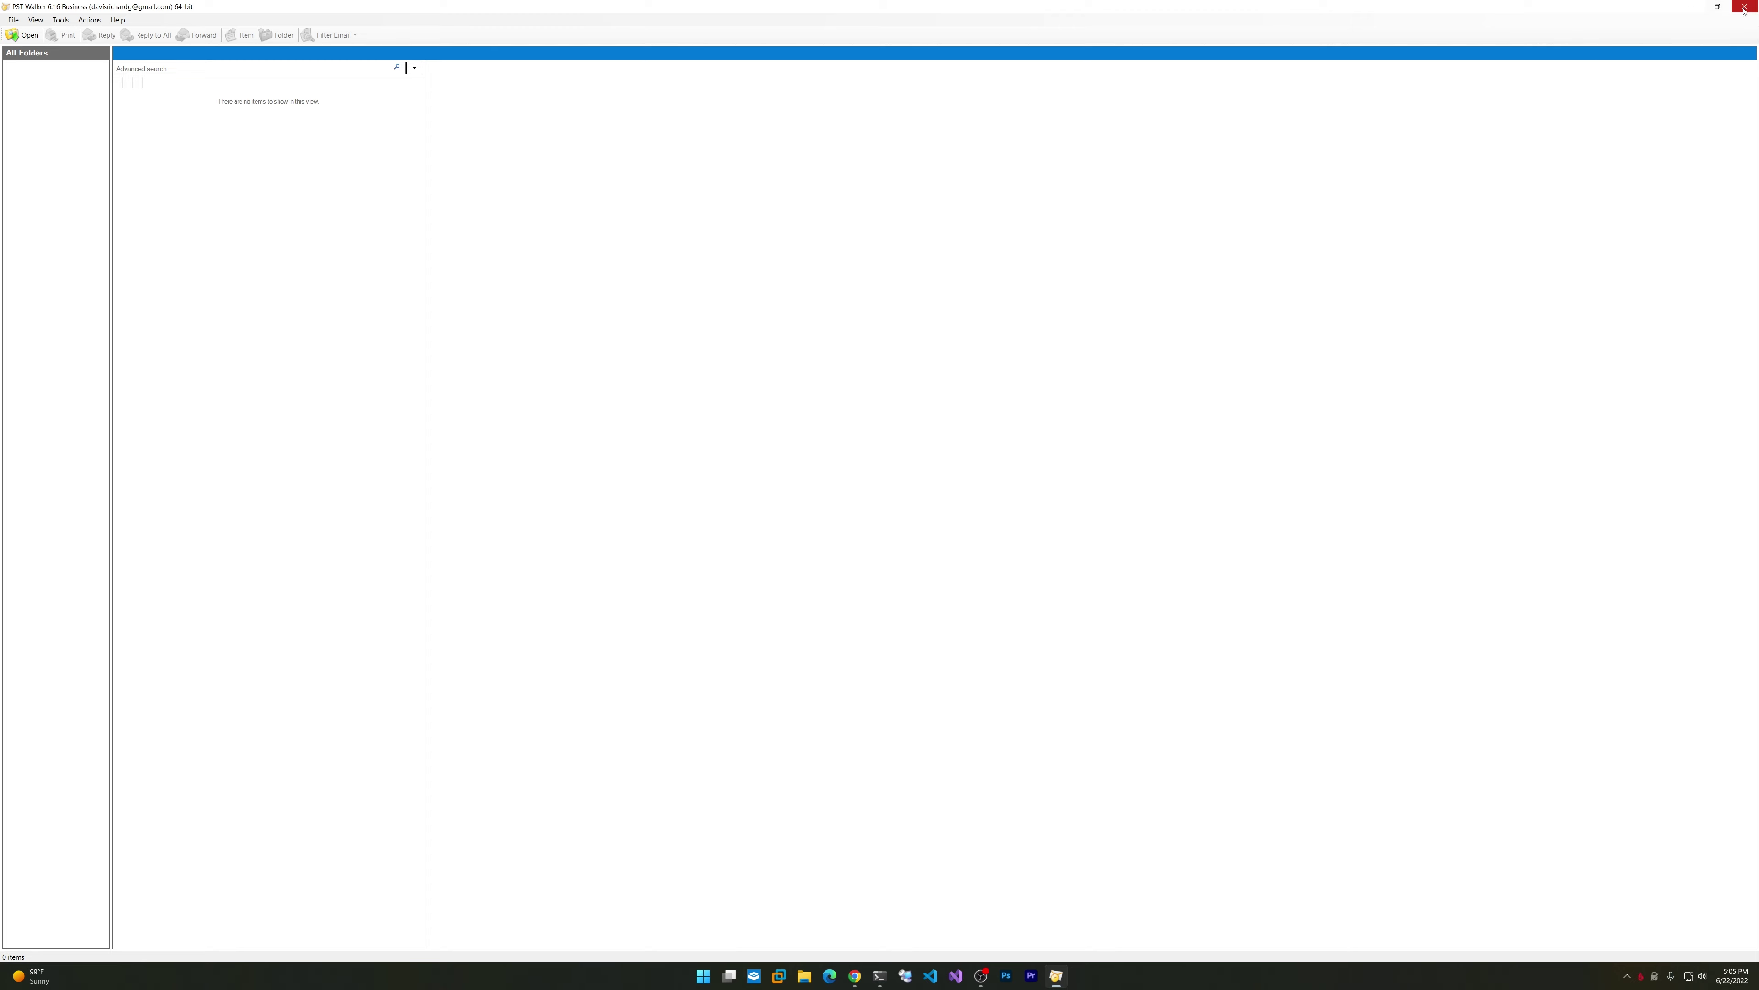
left_click(1744, 6)
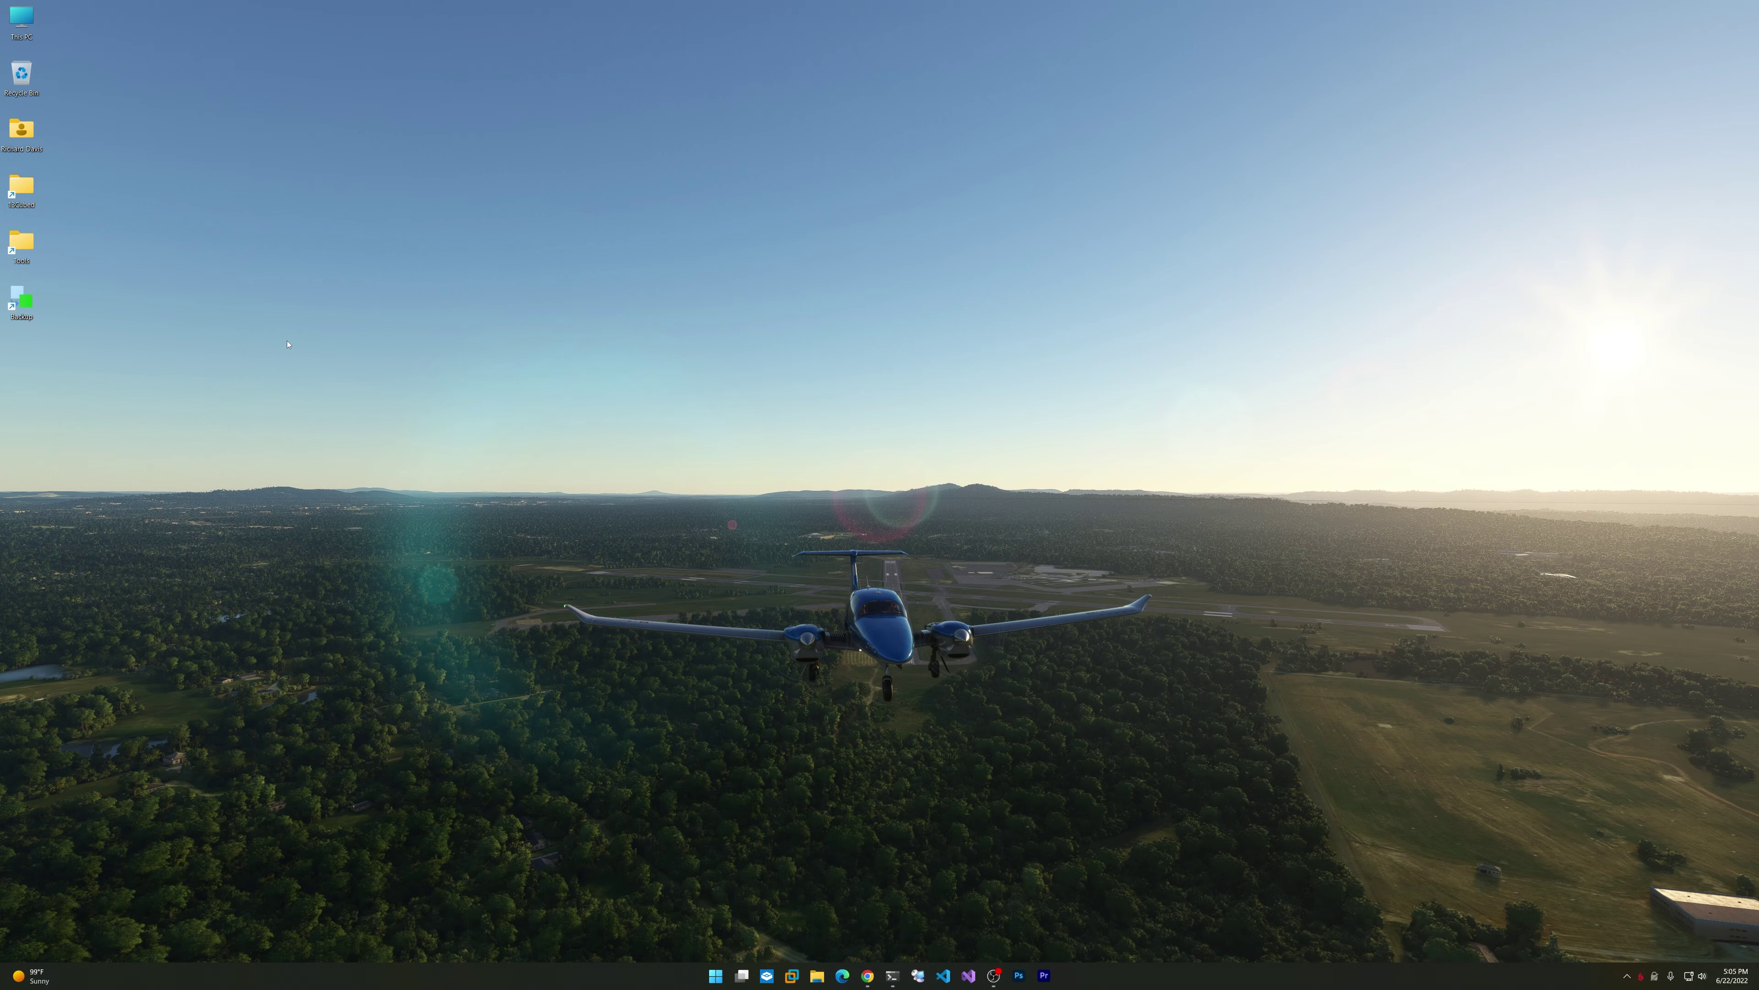
Open C:\Tools from the desktop shortcut and go into Arsenal Recon\Arsenal Image Mounter
double_click(20, 243)
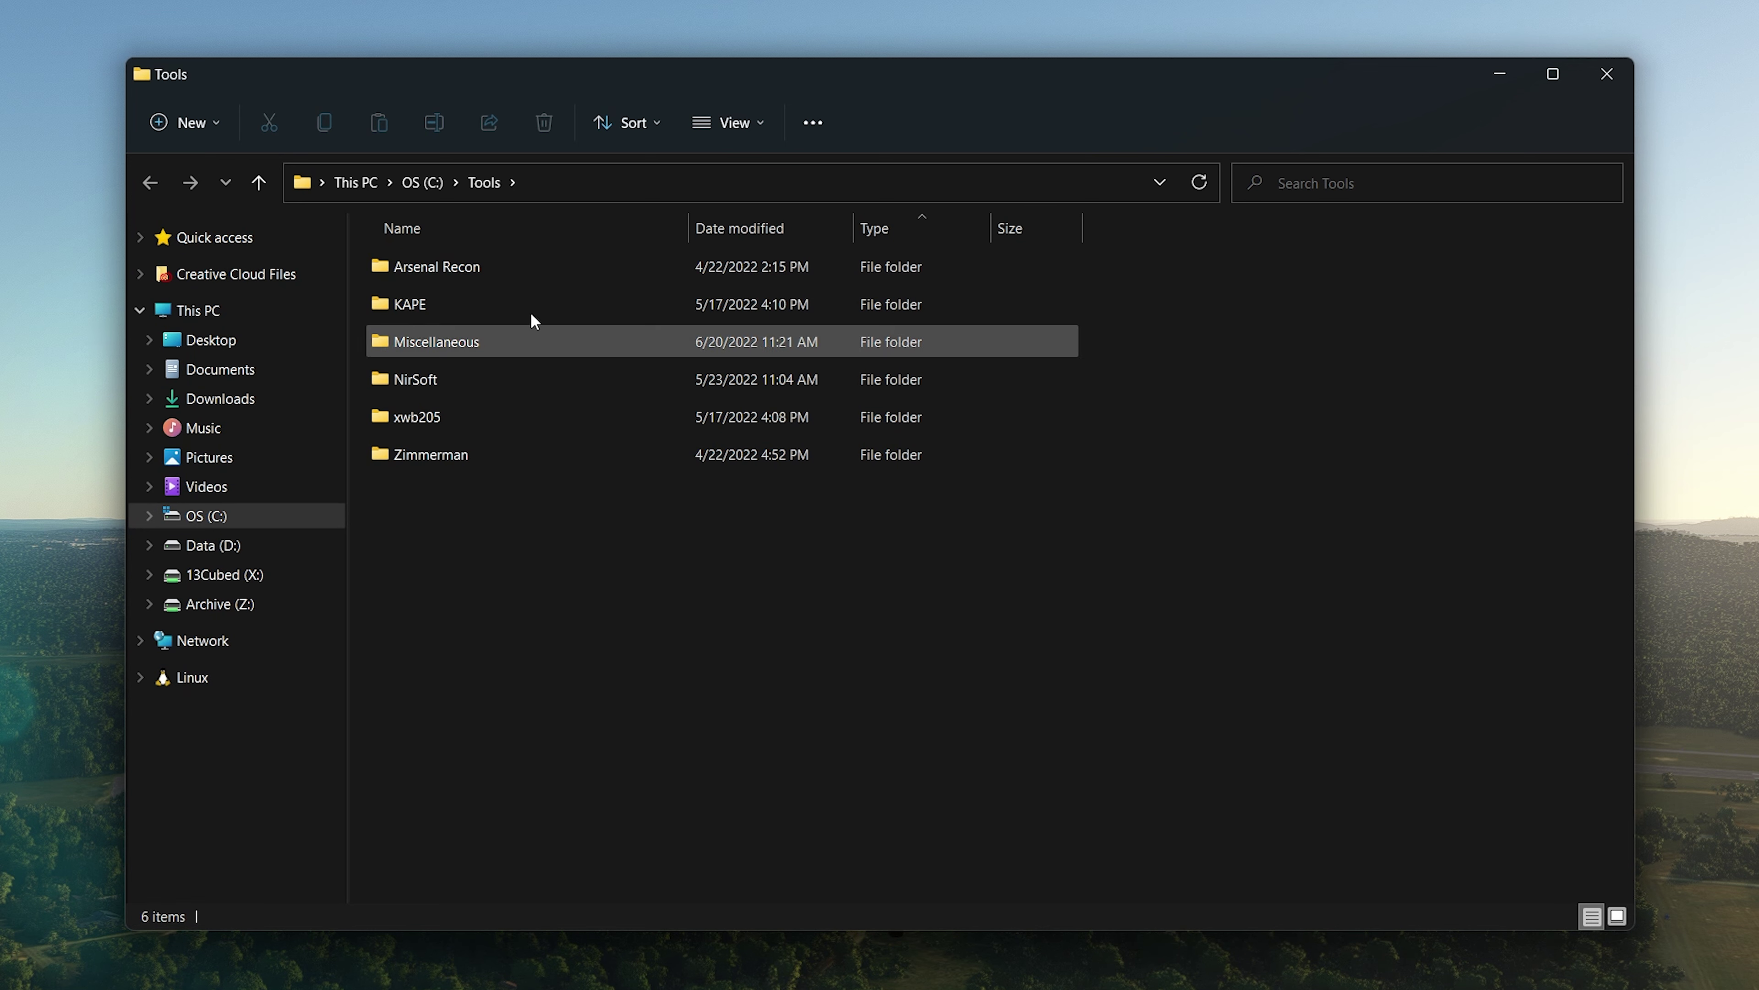
double_click(522, 265)
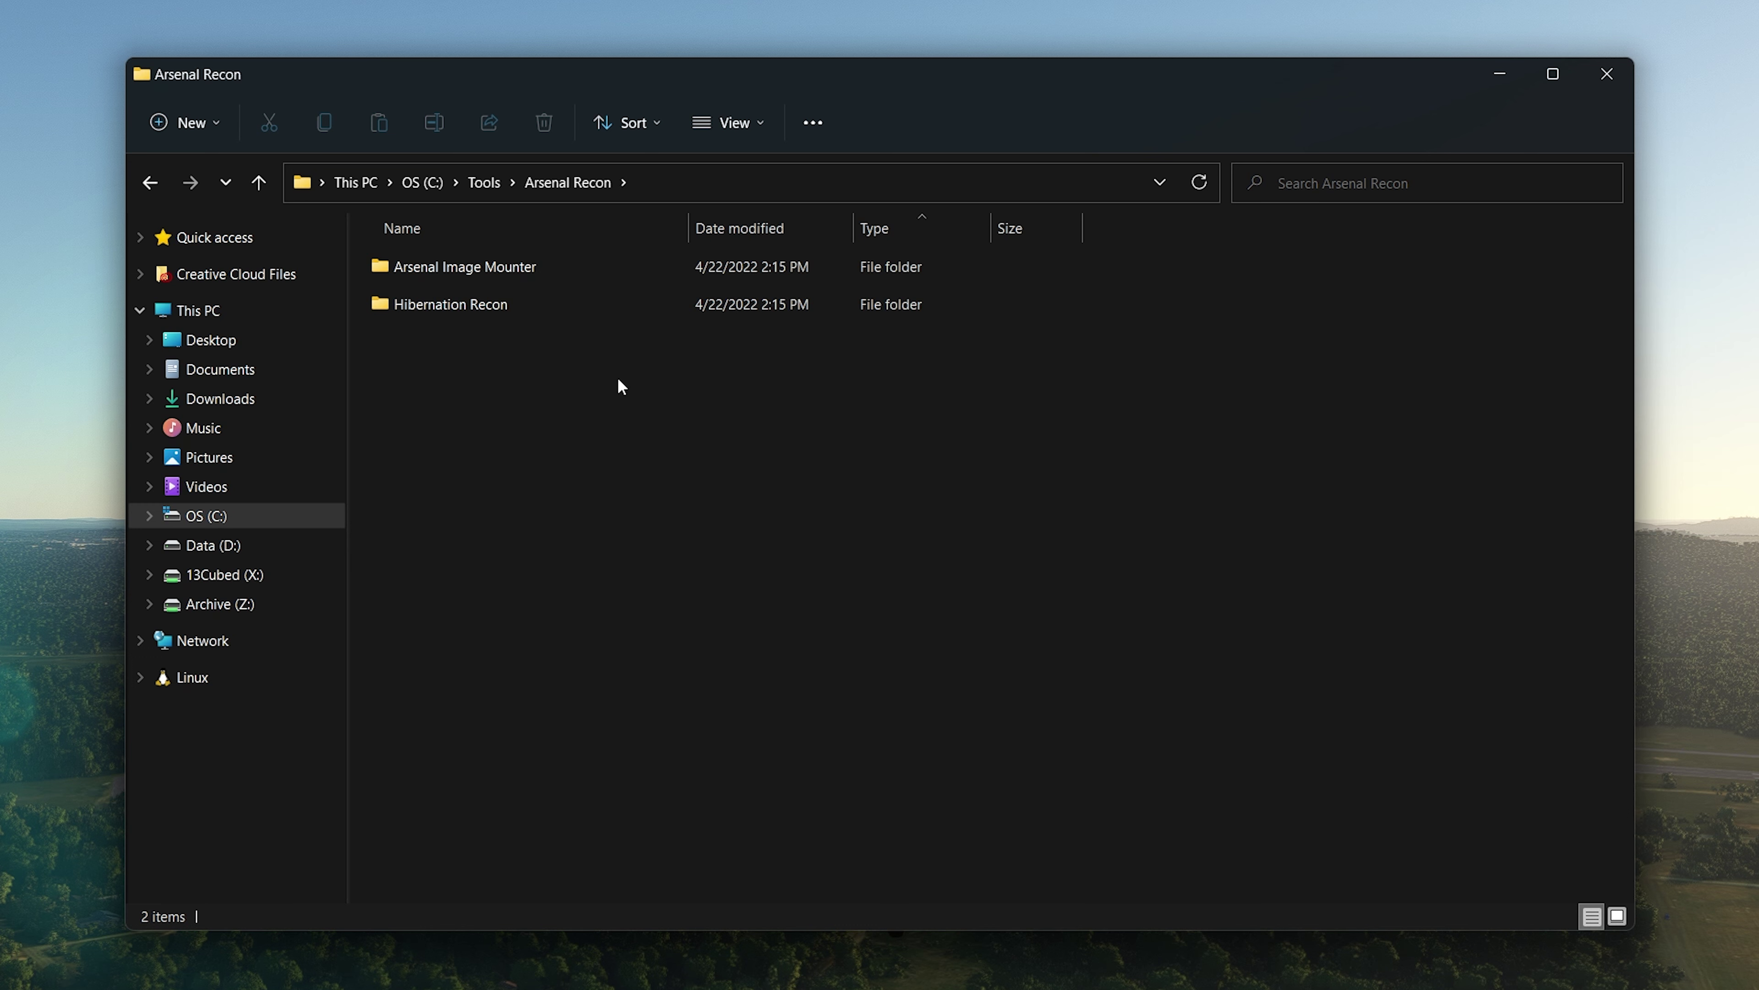
double_click(578, 264)
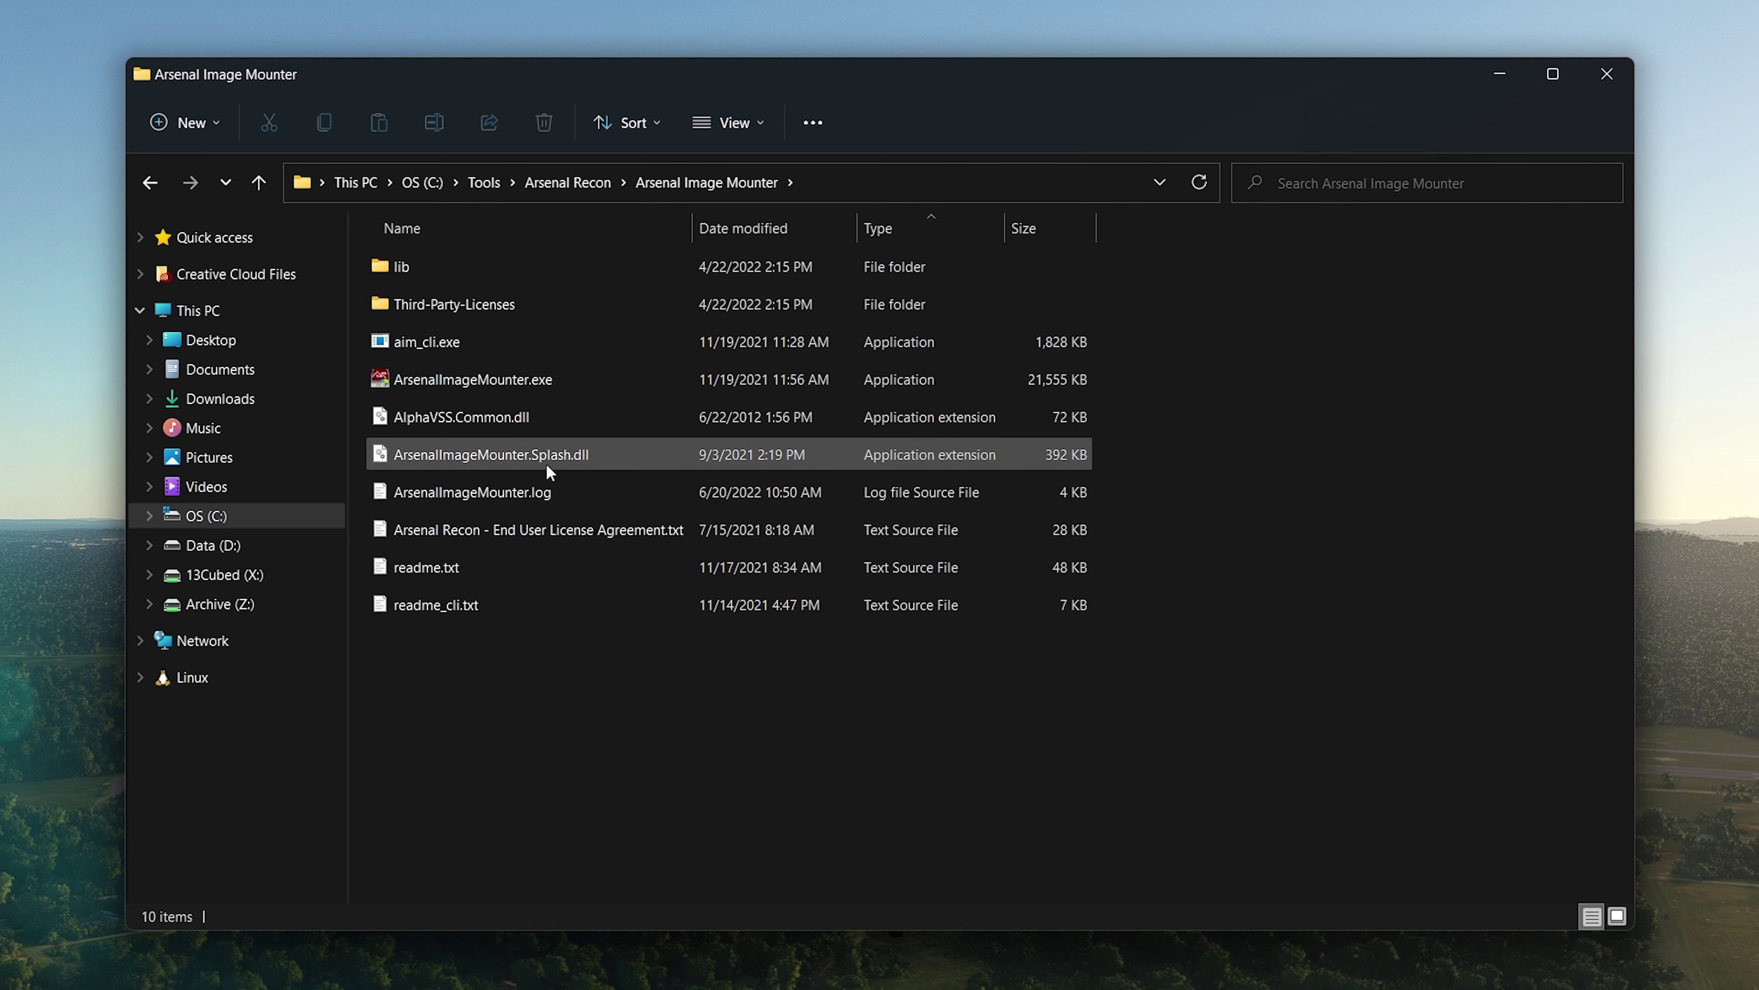
Run ArsenalImageMounter.exe to see its empty disk list, then close it
left_click(542, 381)
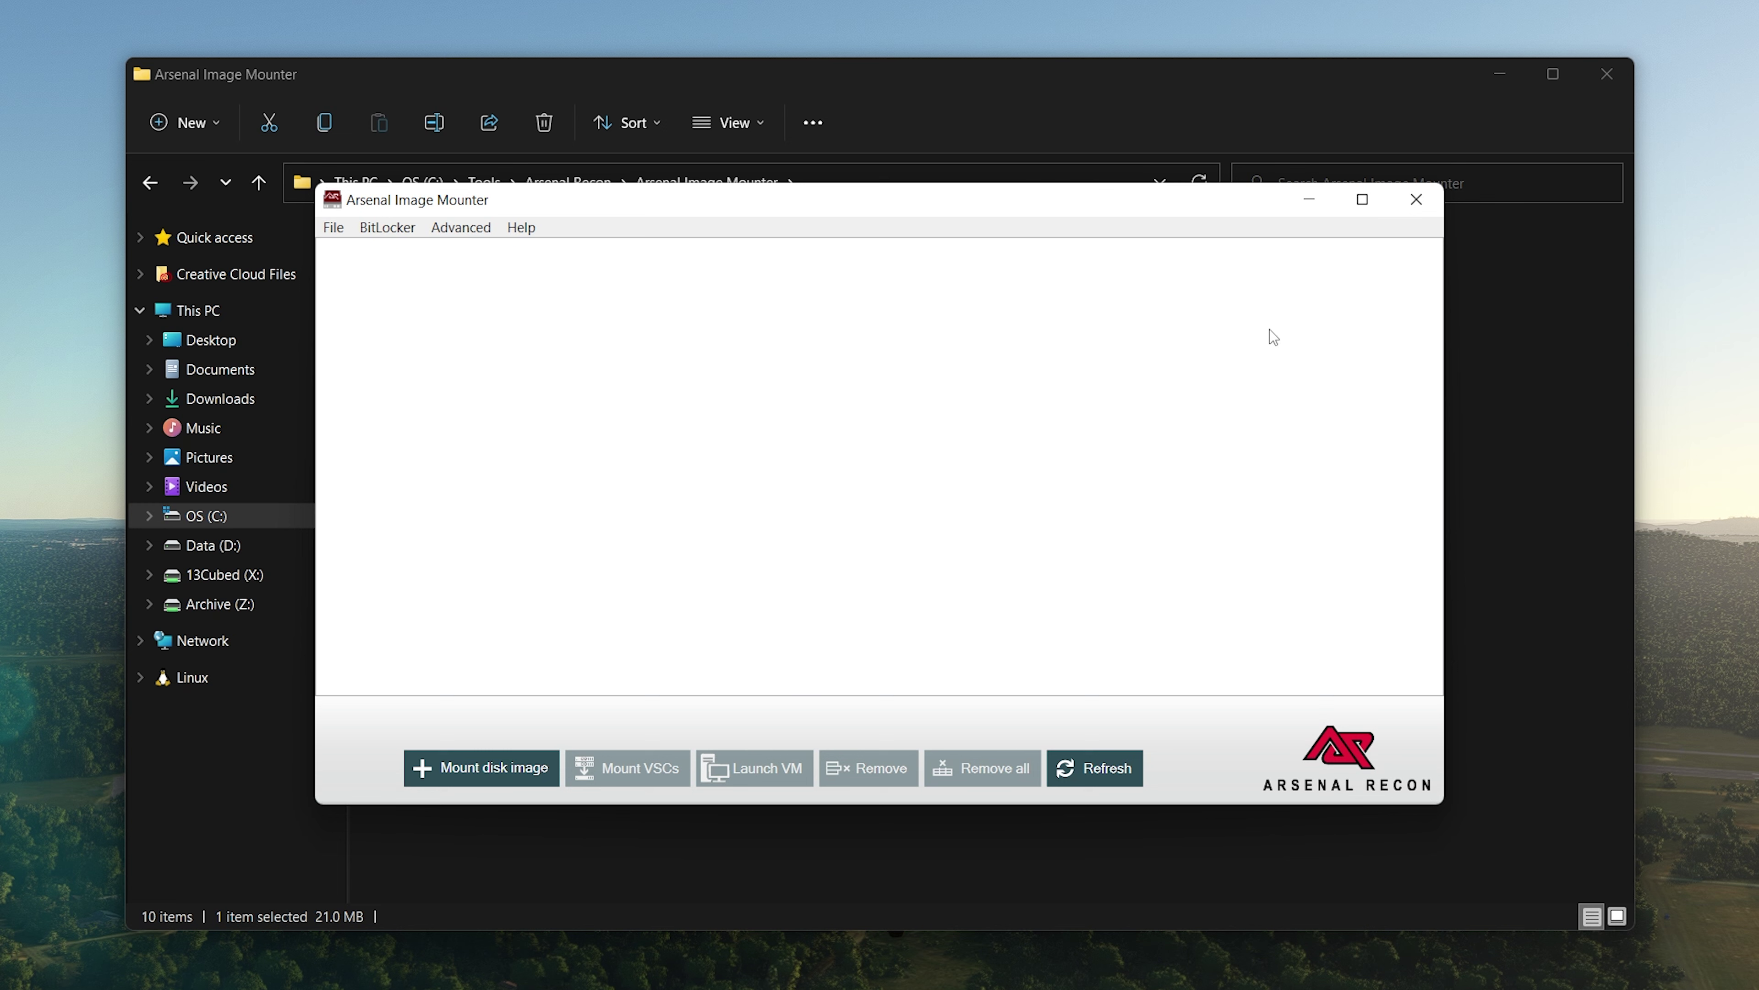
left_click(1416, 199)
key("alt+Up")
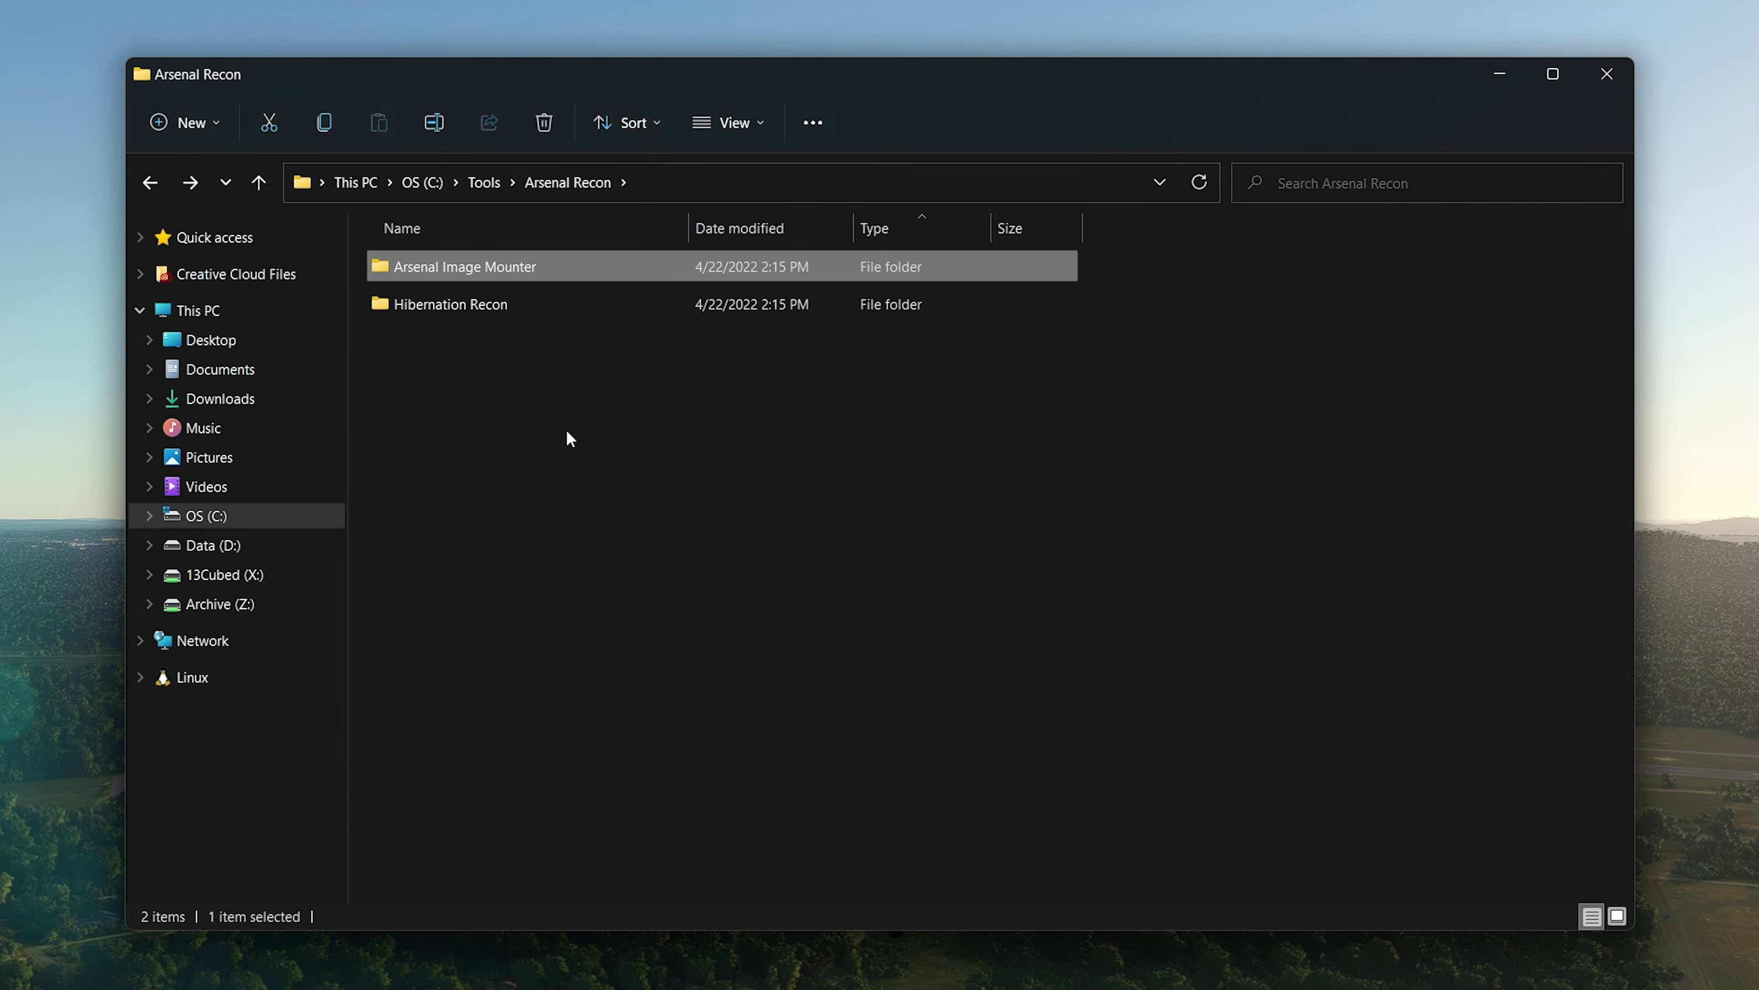
double_click(512, 302)
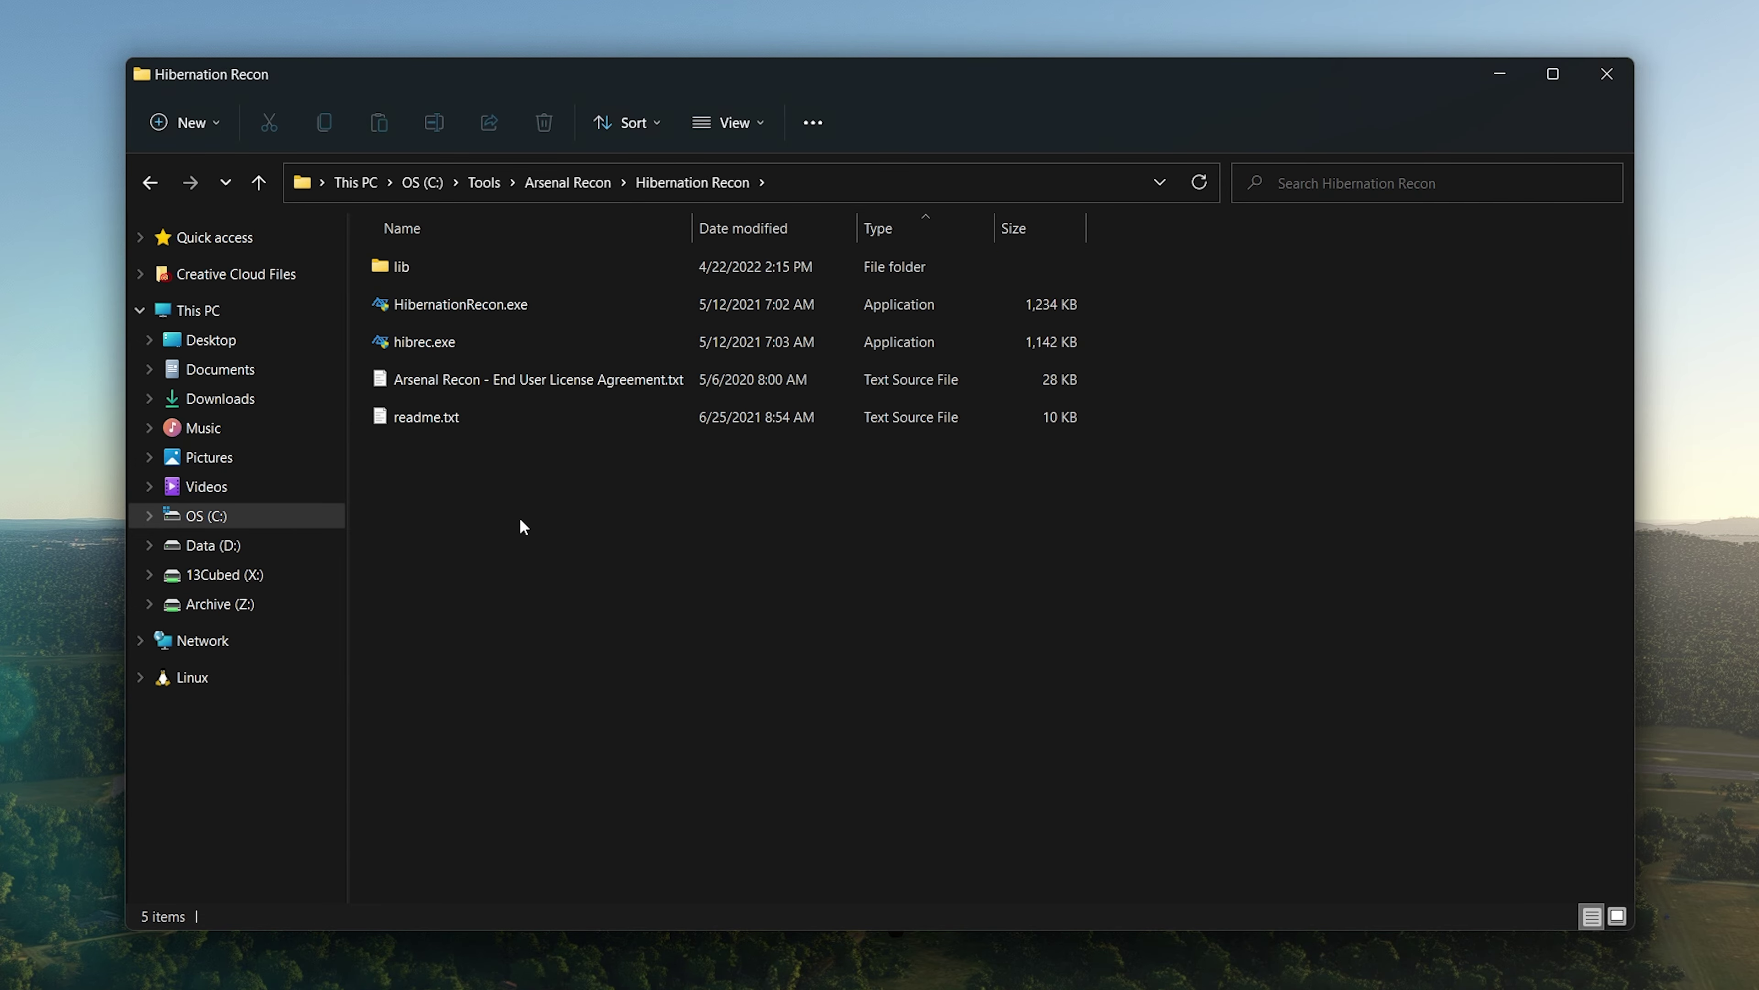
left_click(517, 305)
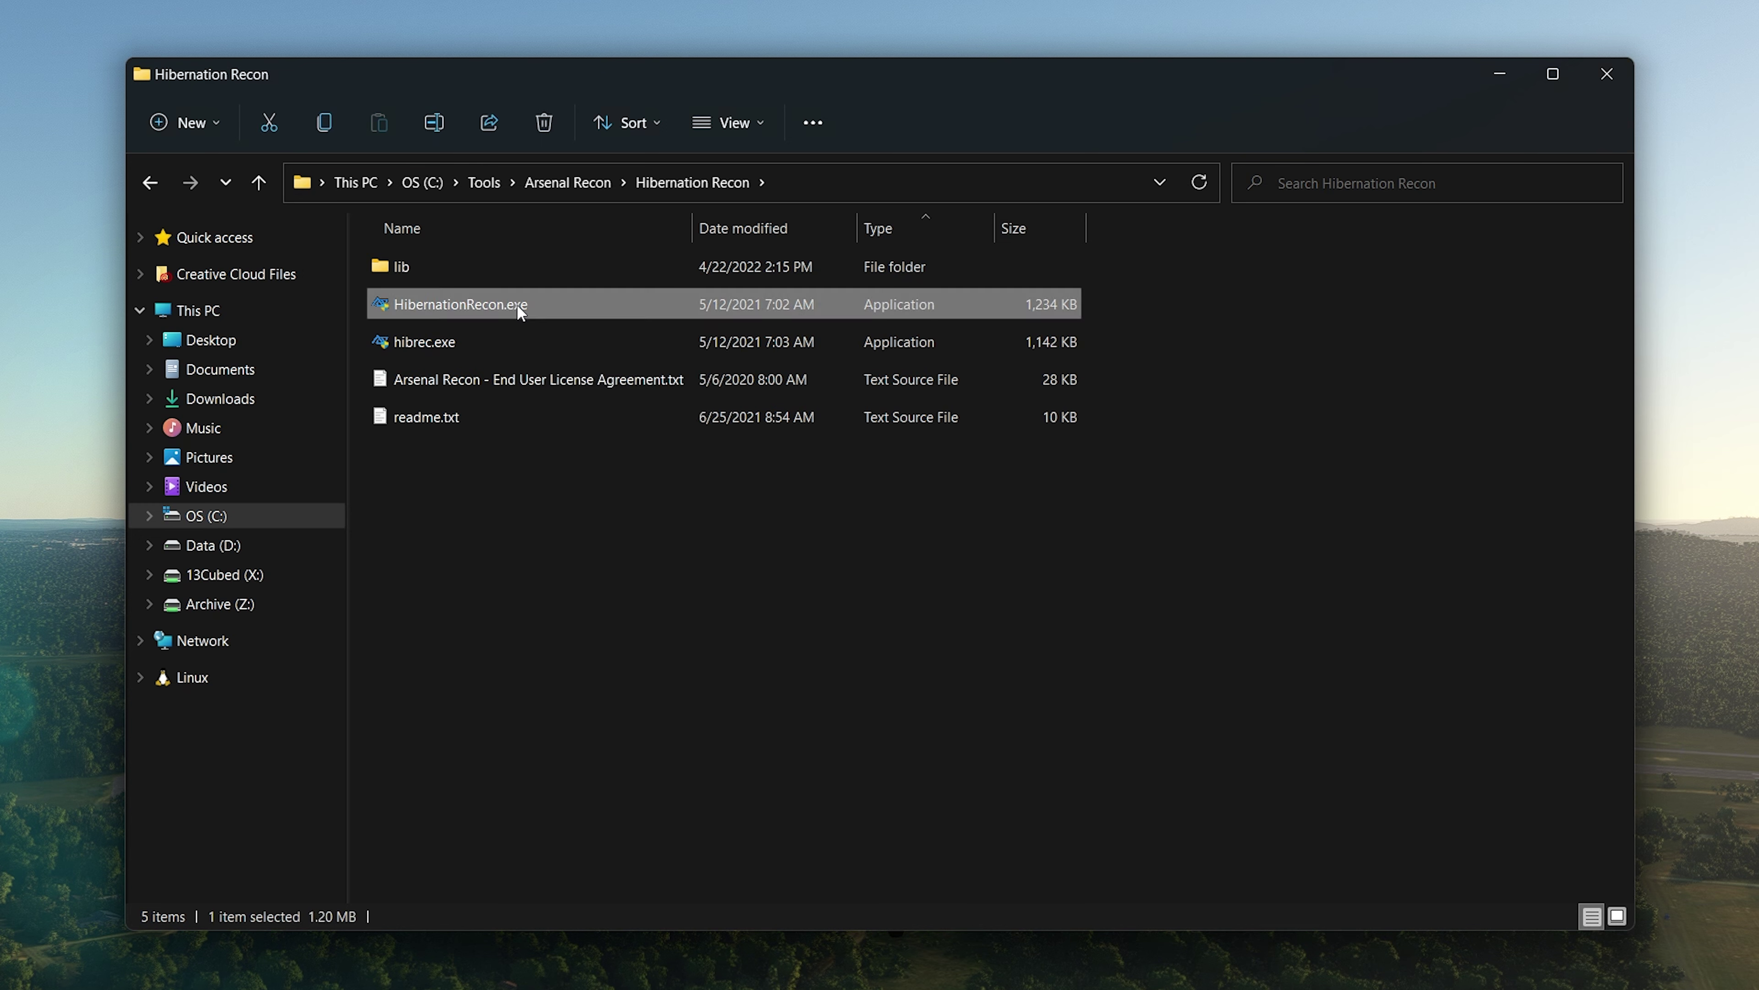
double_click(517, 304)
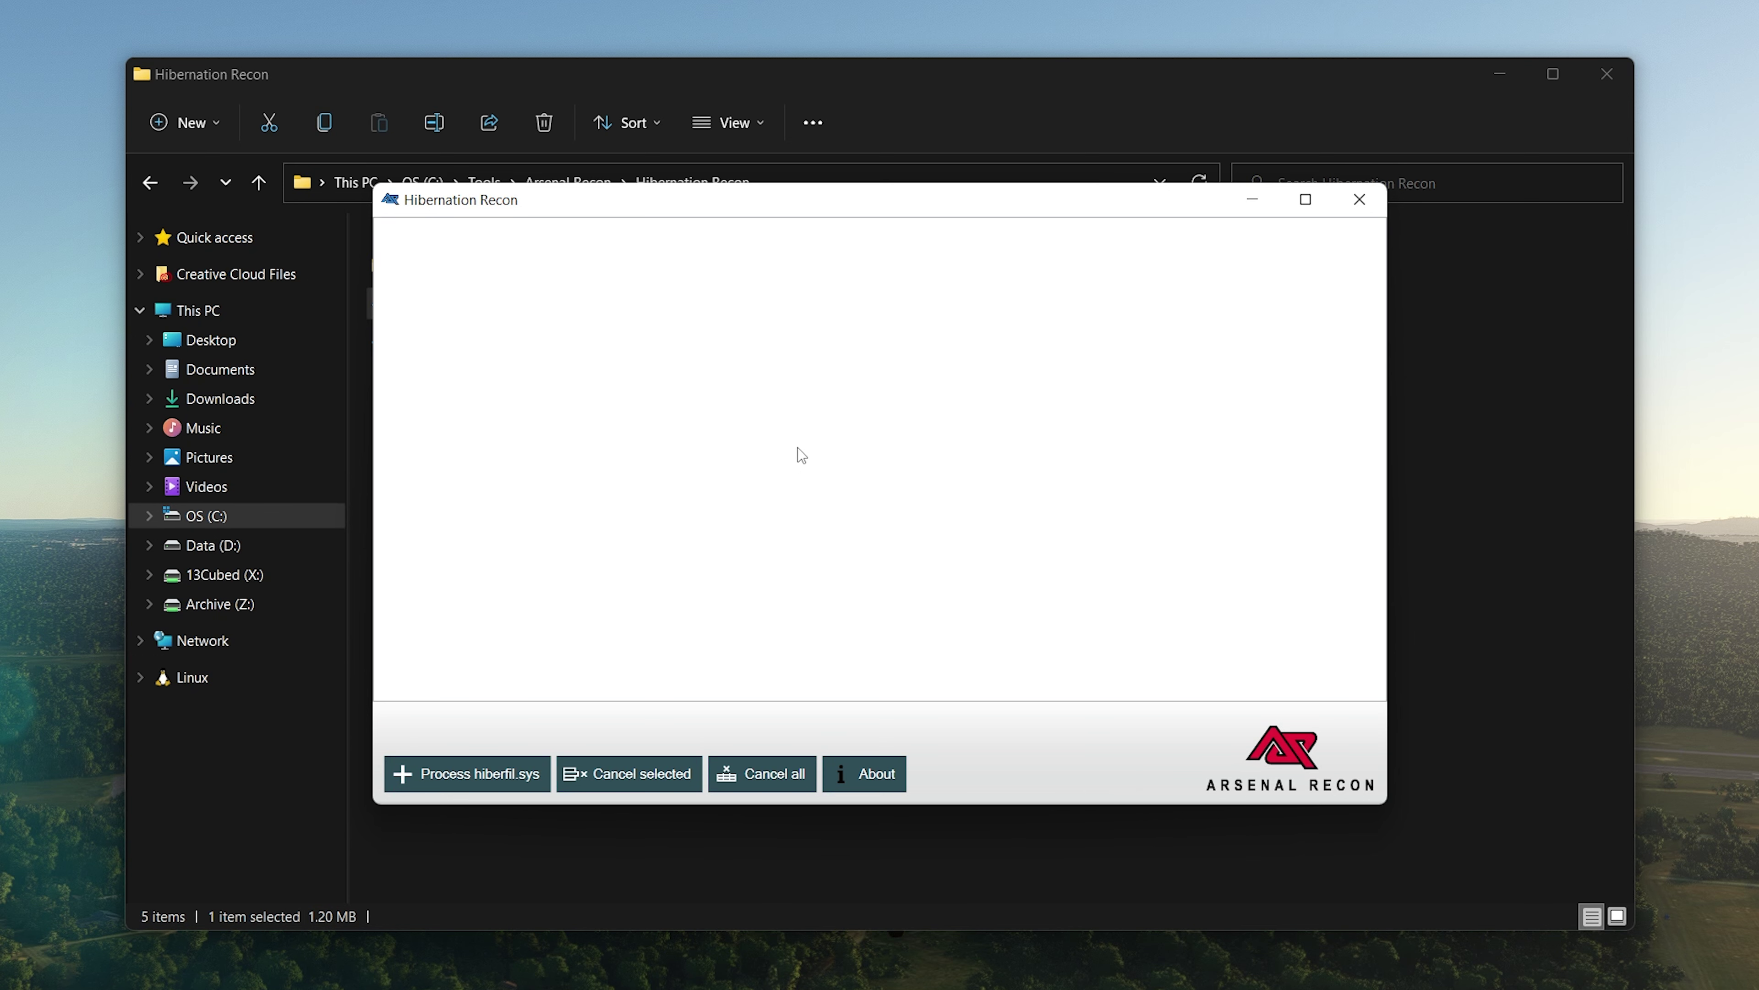
left_click(483, 774)
key("Escape")
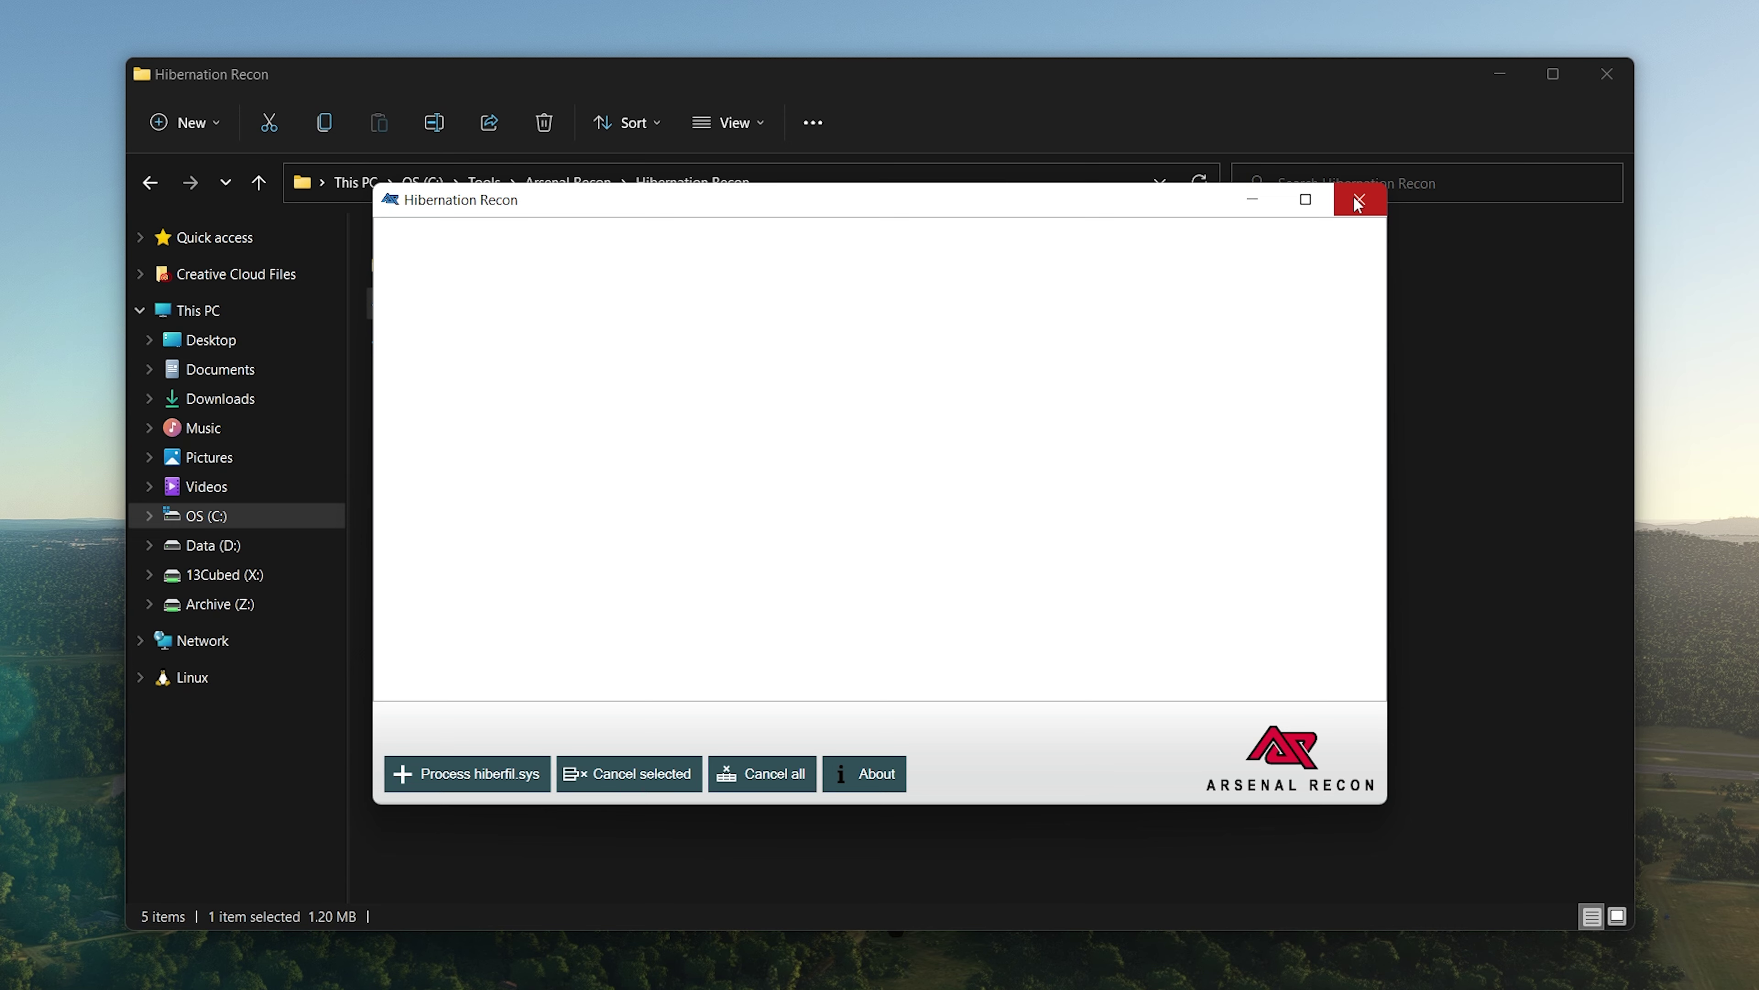
left_click(1357, 203)
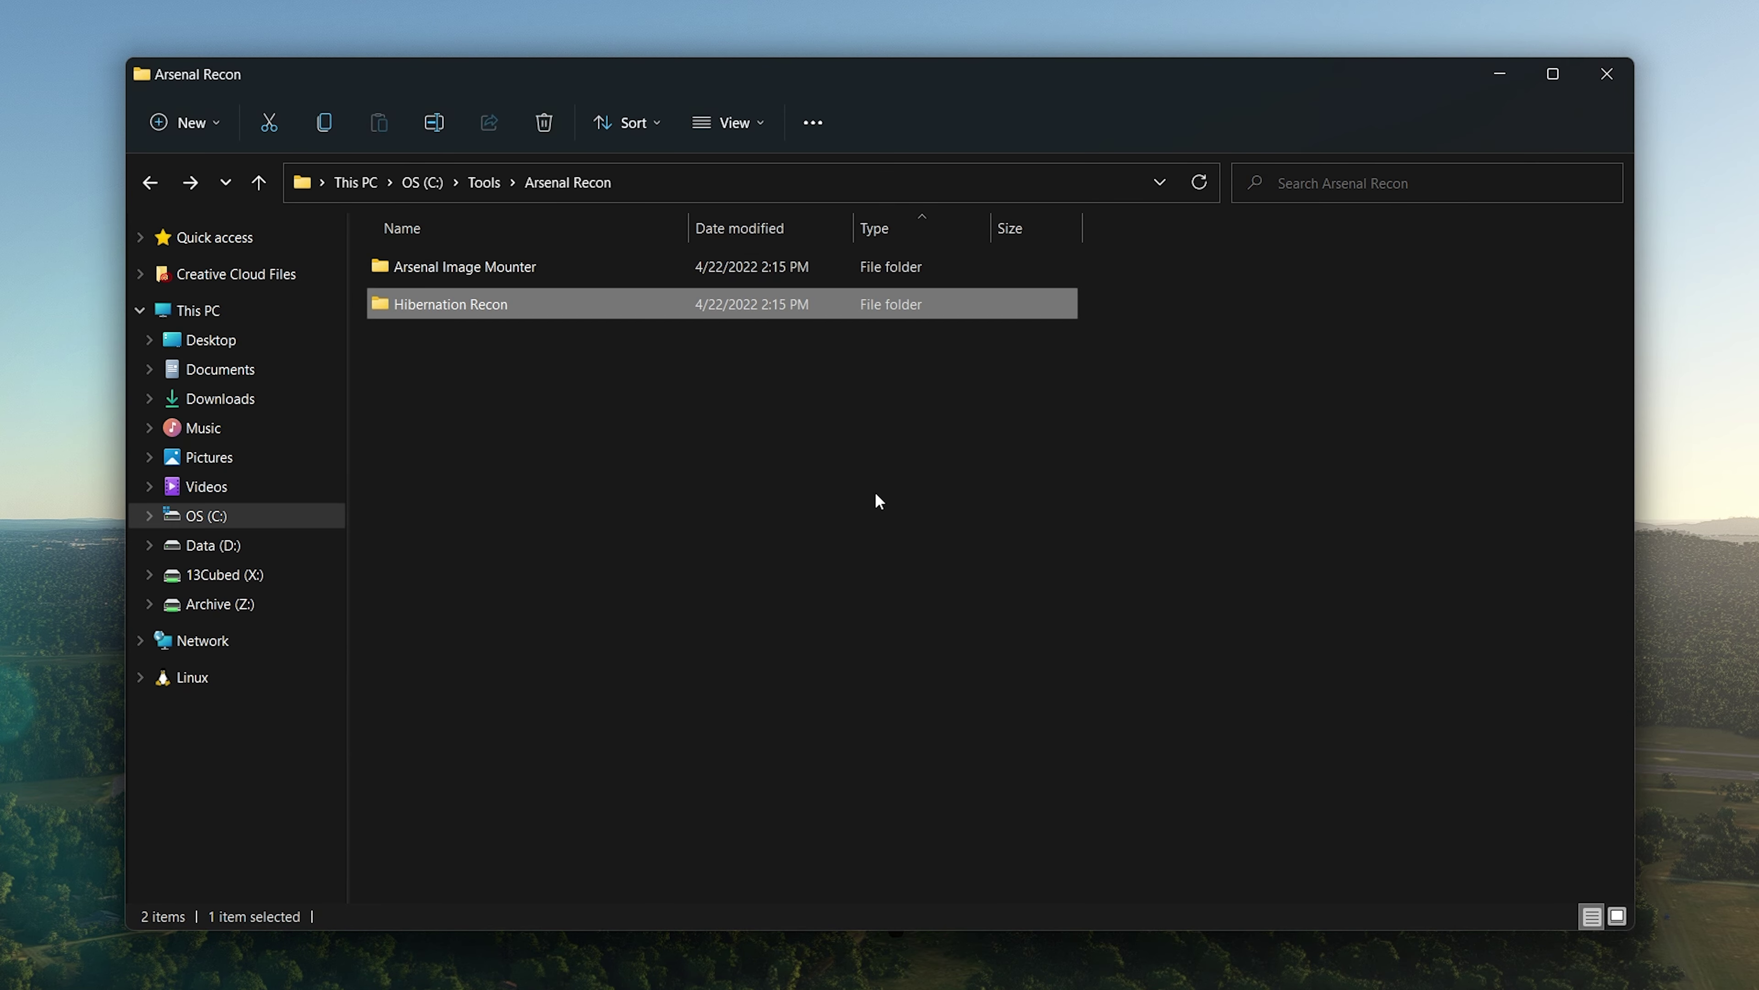
Go back up to C:\Tools and select the KAPE folder
key("alt+Up")
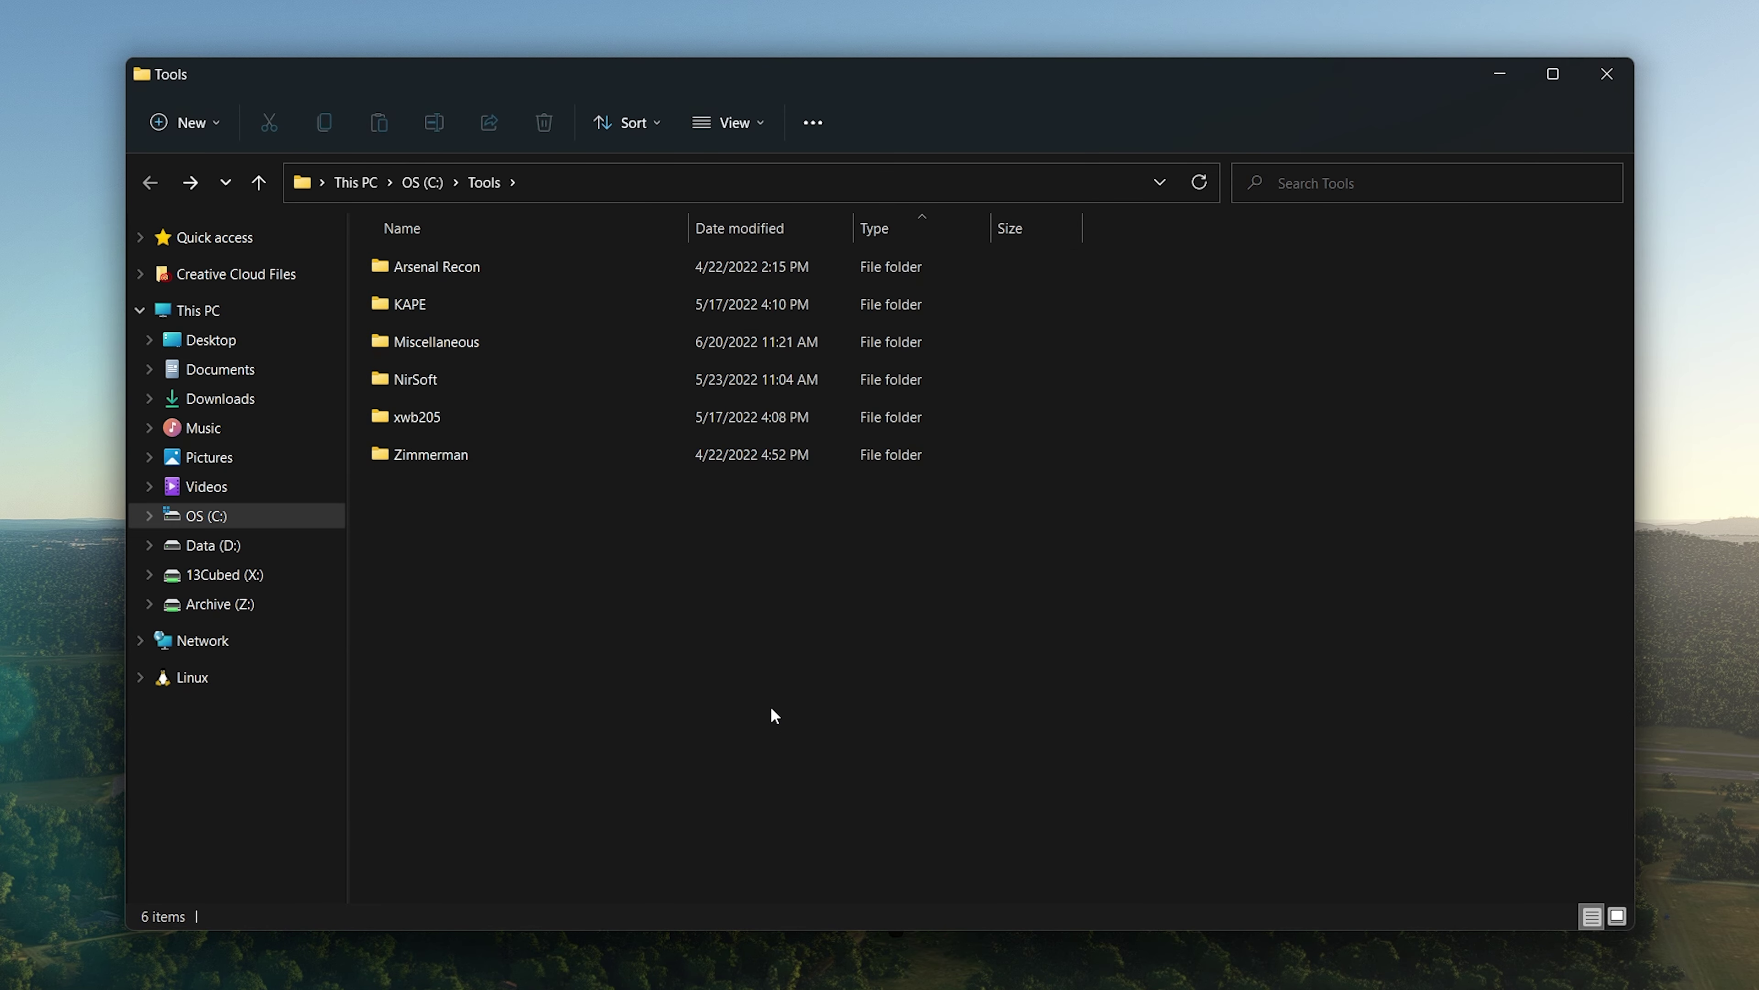
left_click(510, 291)
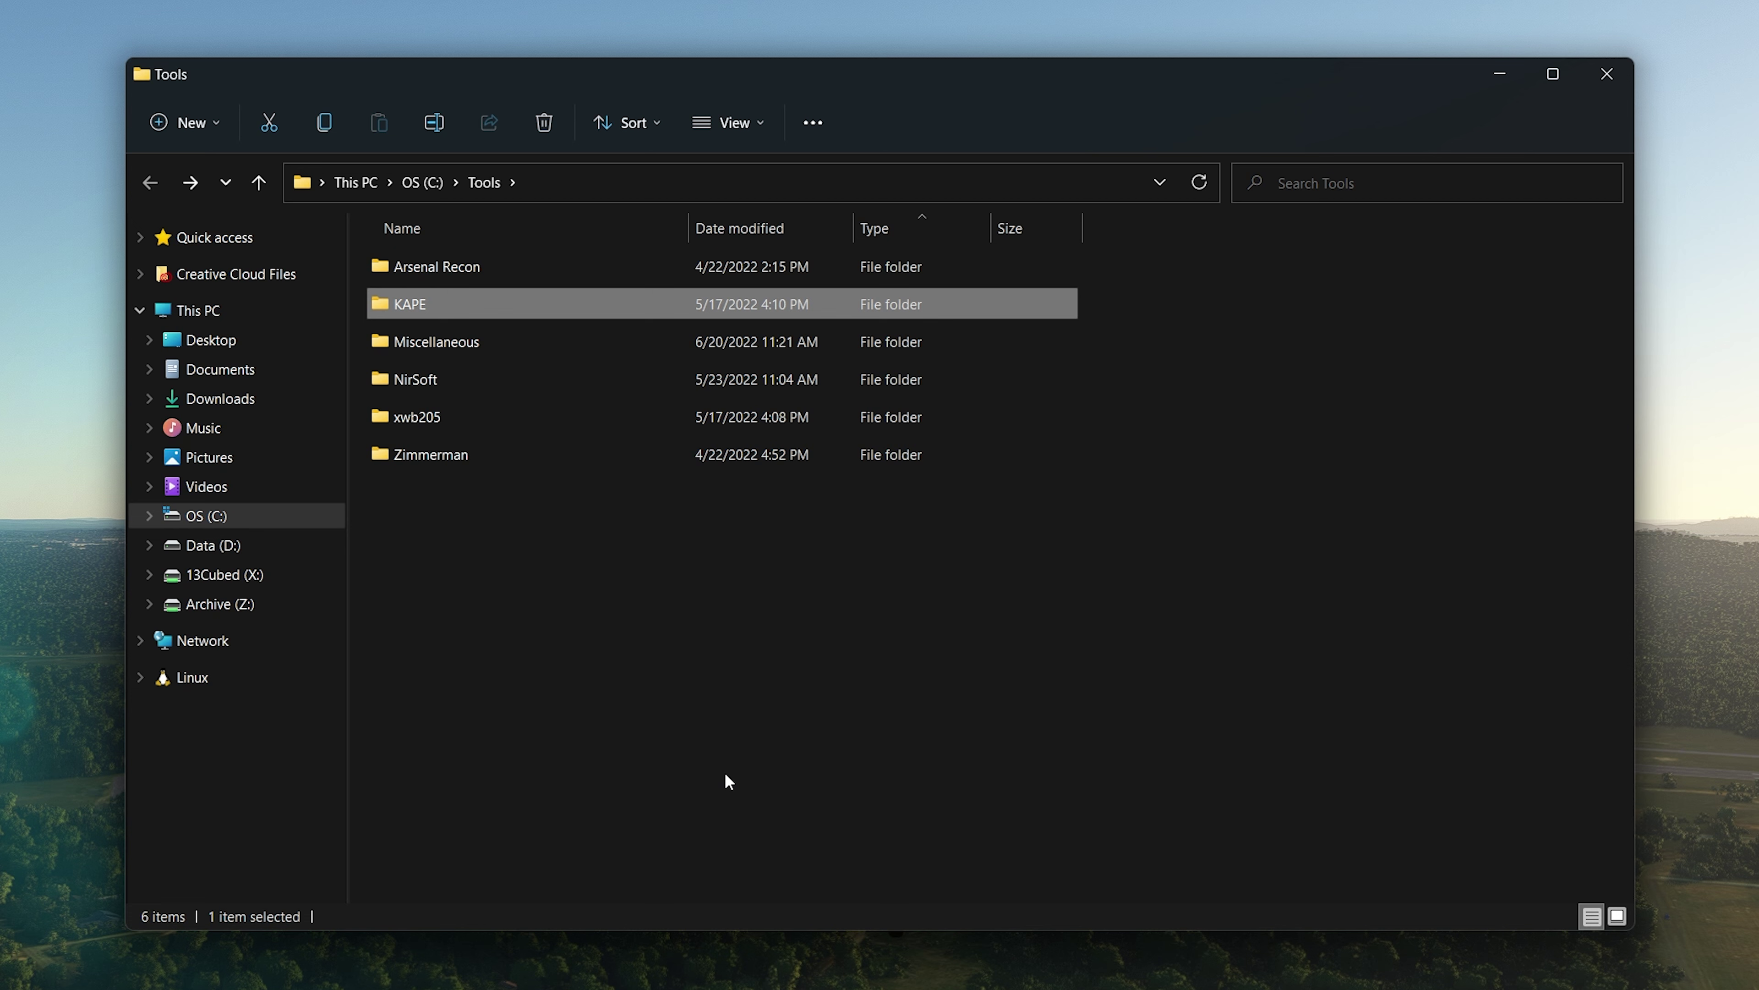
Open the NirSoft folder and scroll through its 128 utility executables
double_click(528, 378)
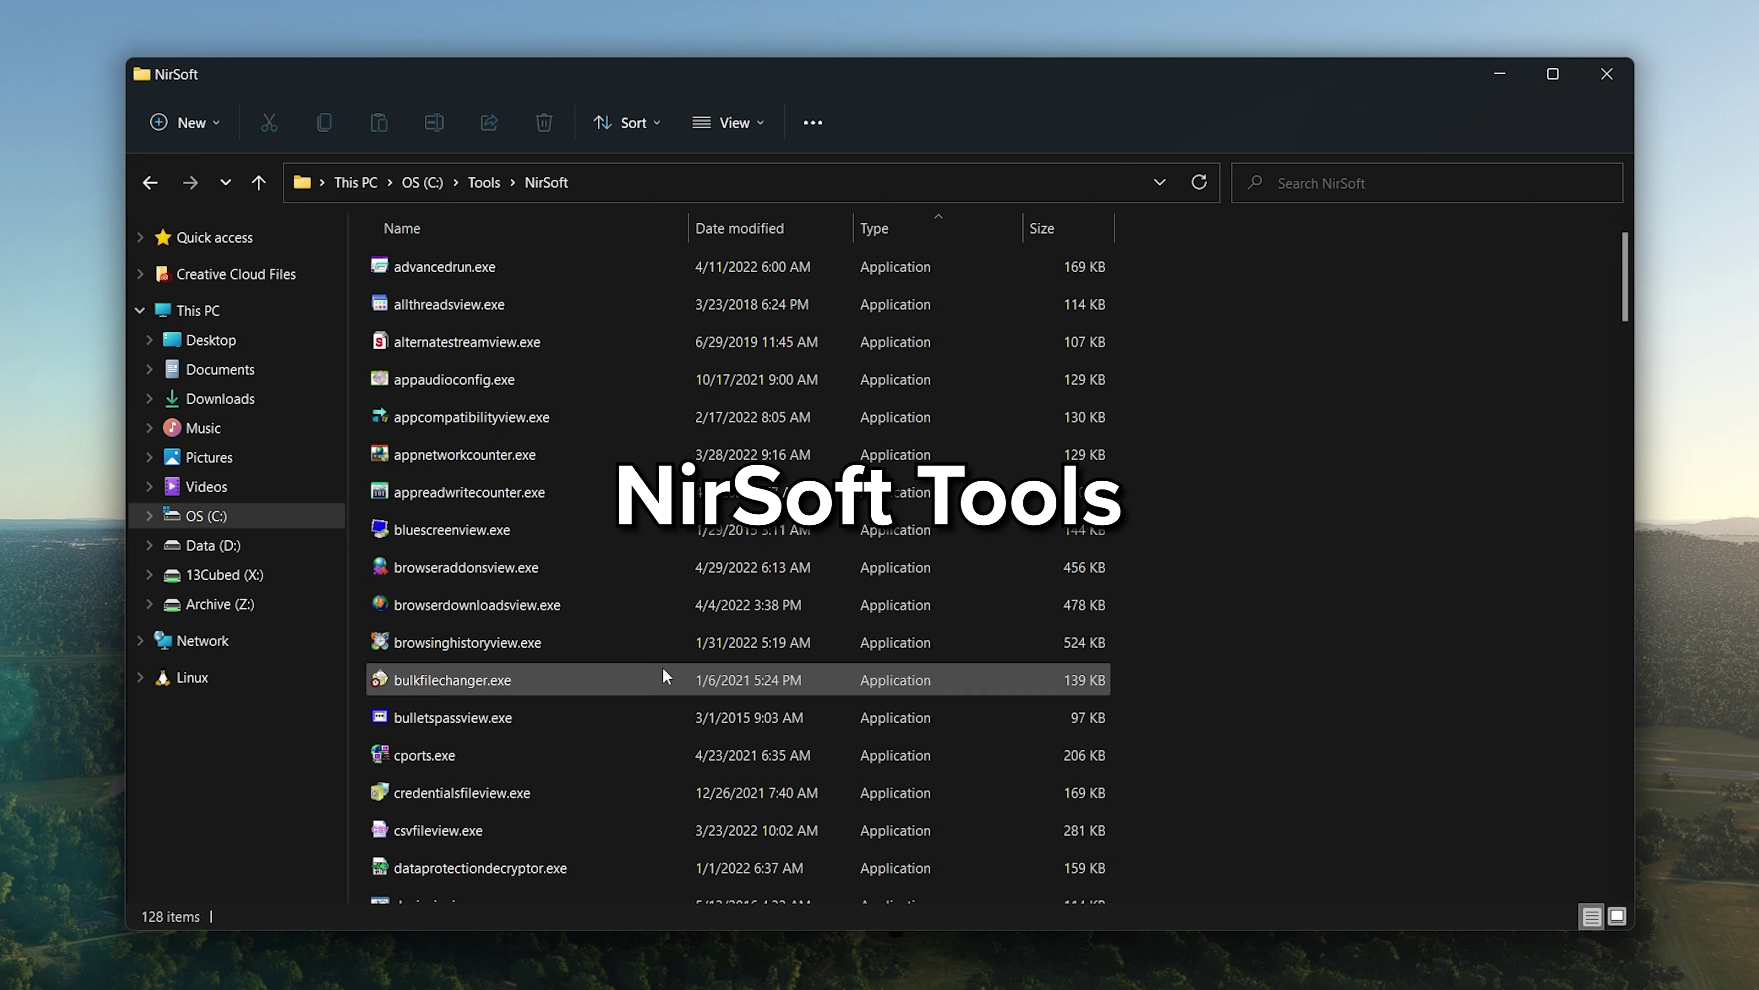
mouse_move(662, 667)
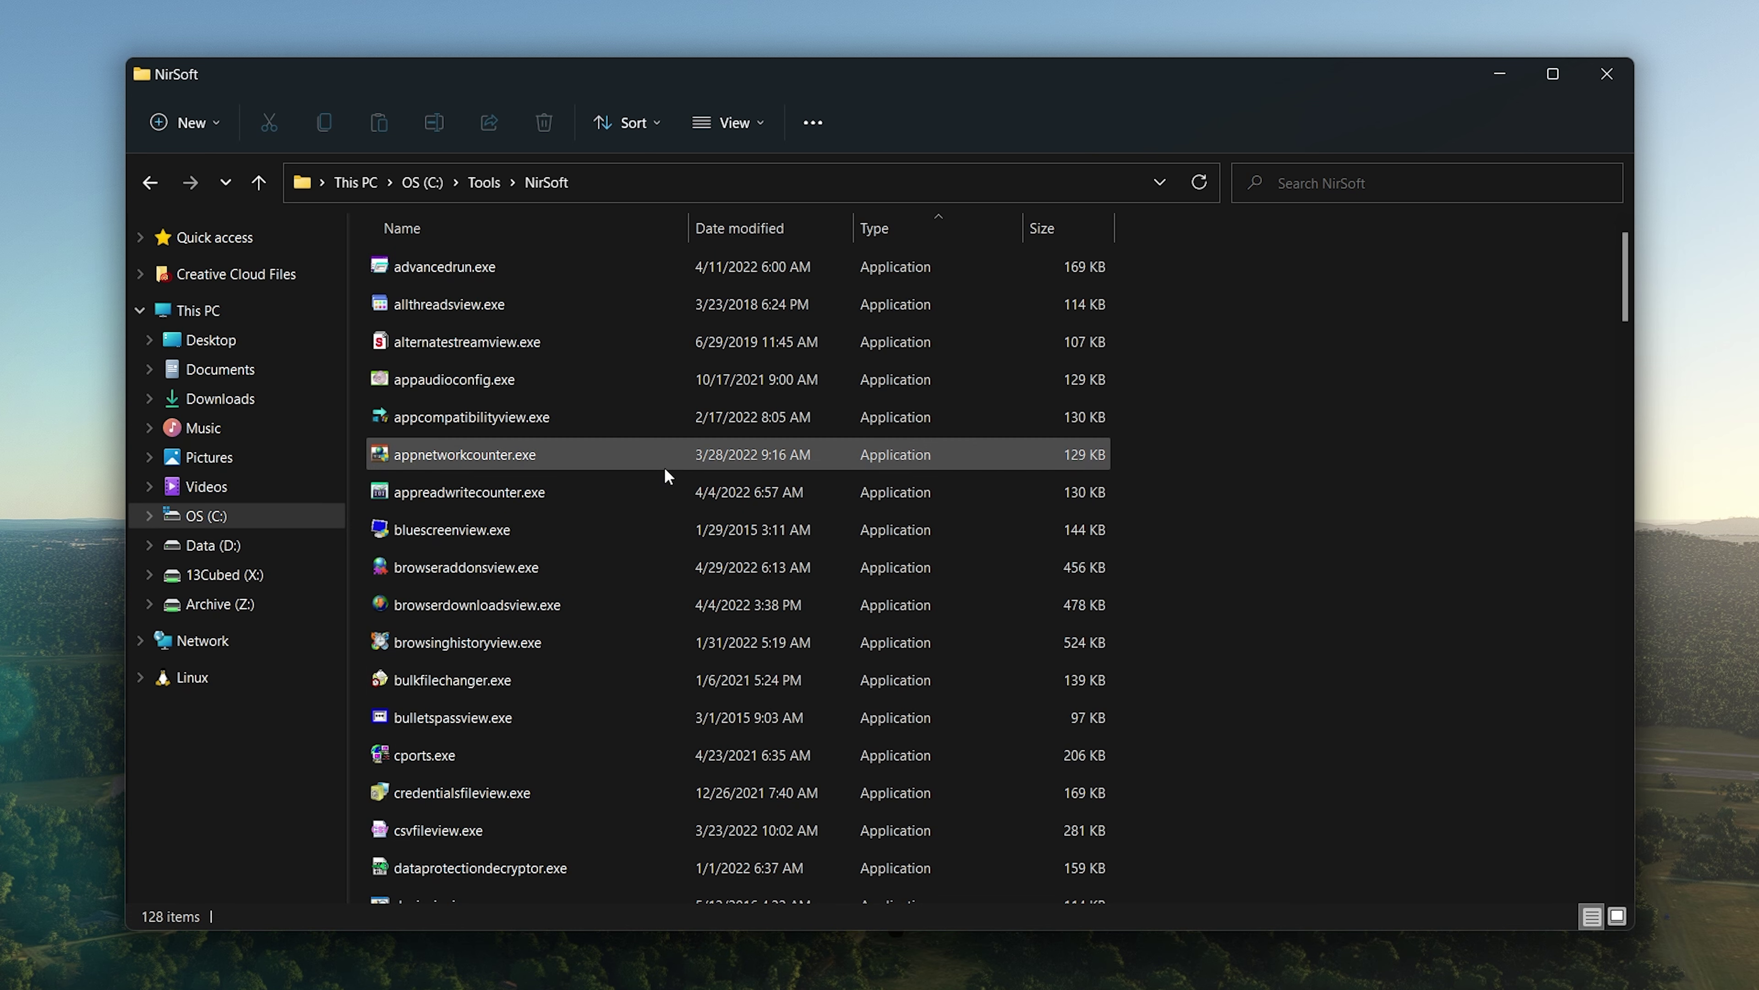
scroll(668, 471, "down", 12)
scroll(699, 511, "down", 9)
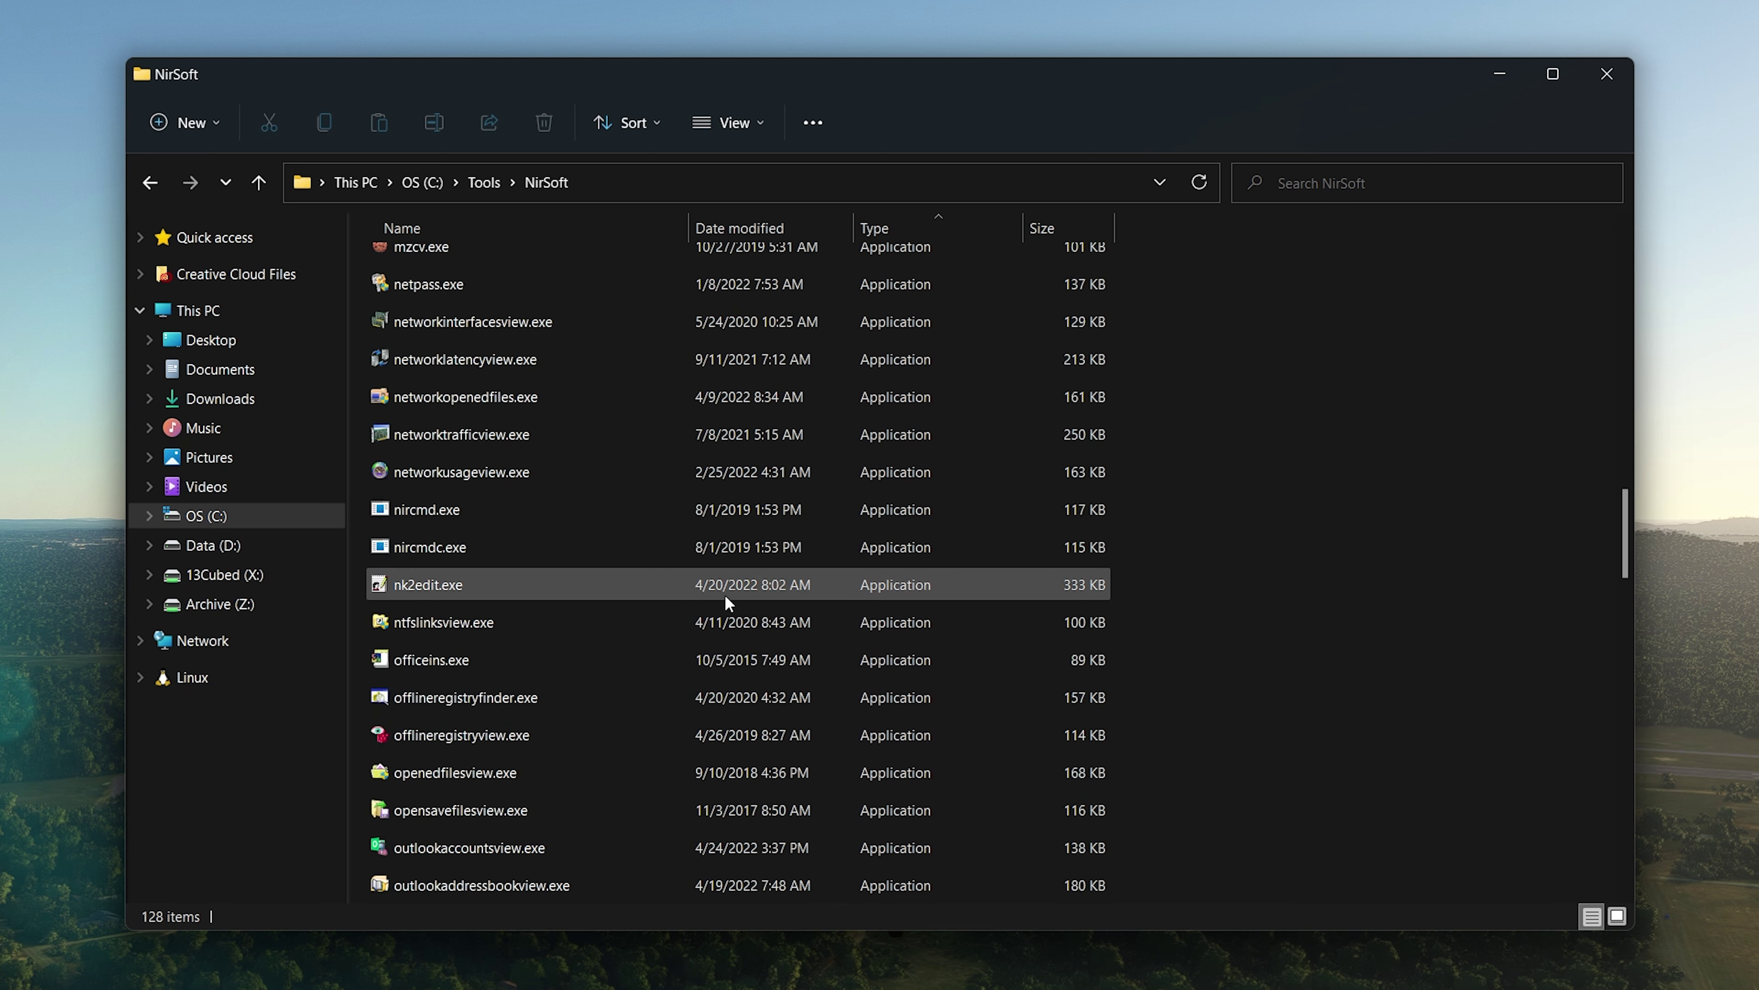
scroll(733, 700, "up", 20)
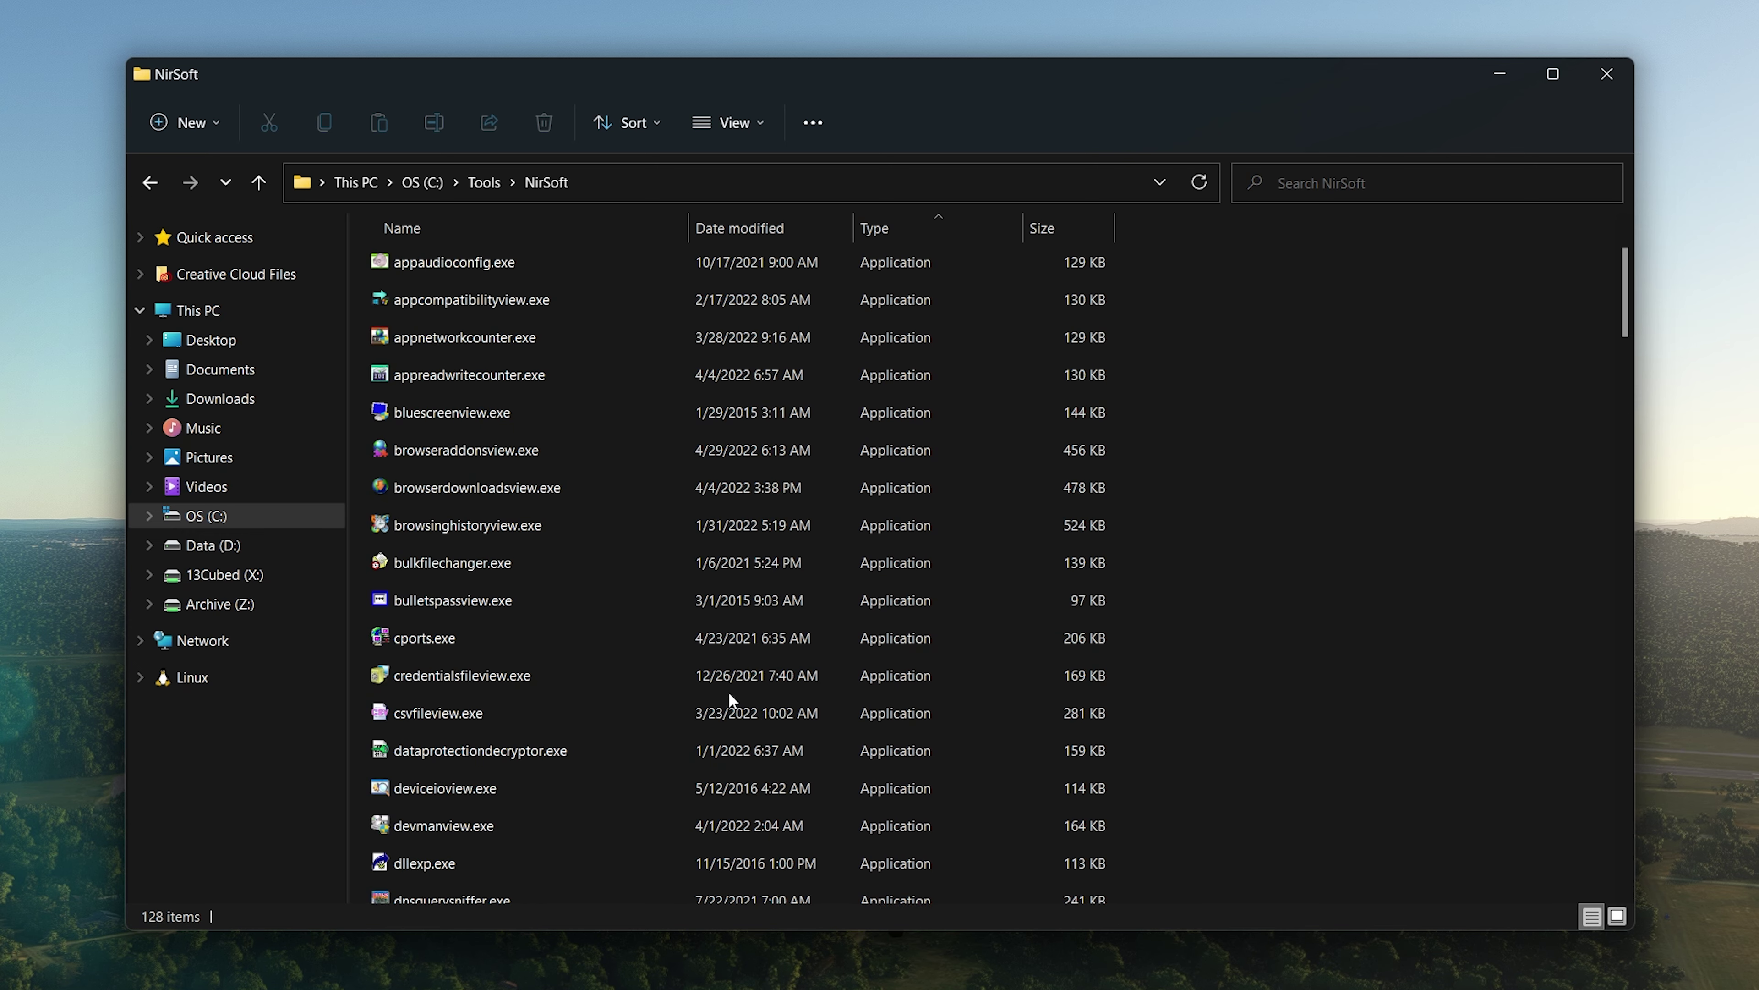
Select browsinghistoryview.exe, jump to encryptedregview.exe and scroll further down the list
left_click(590, 540)
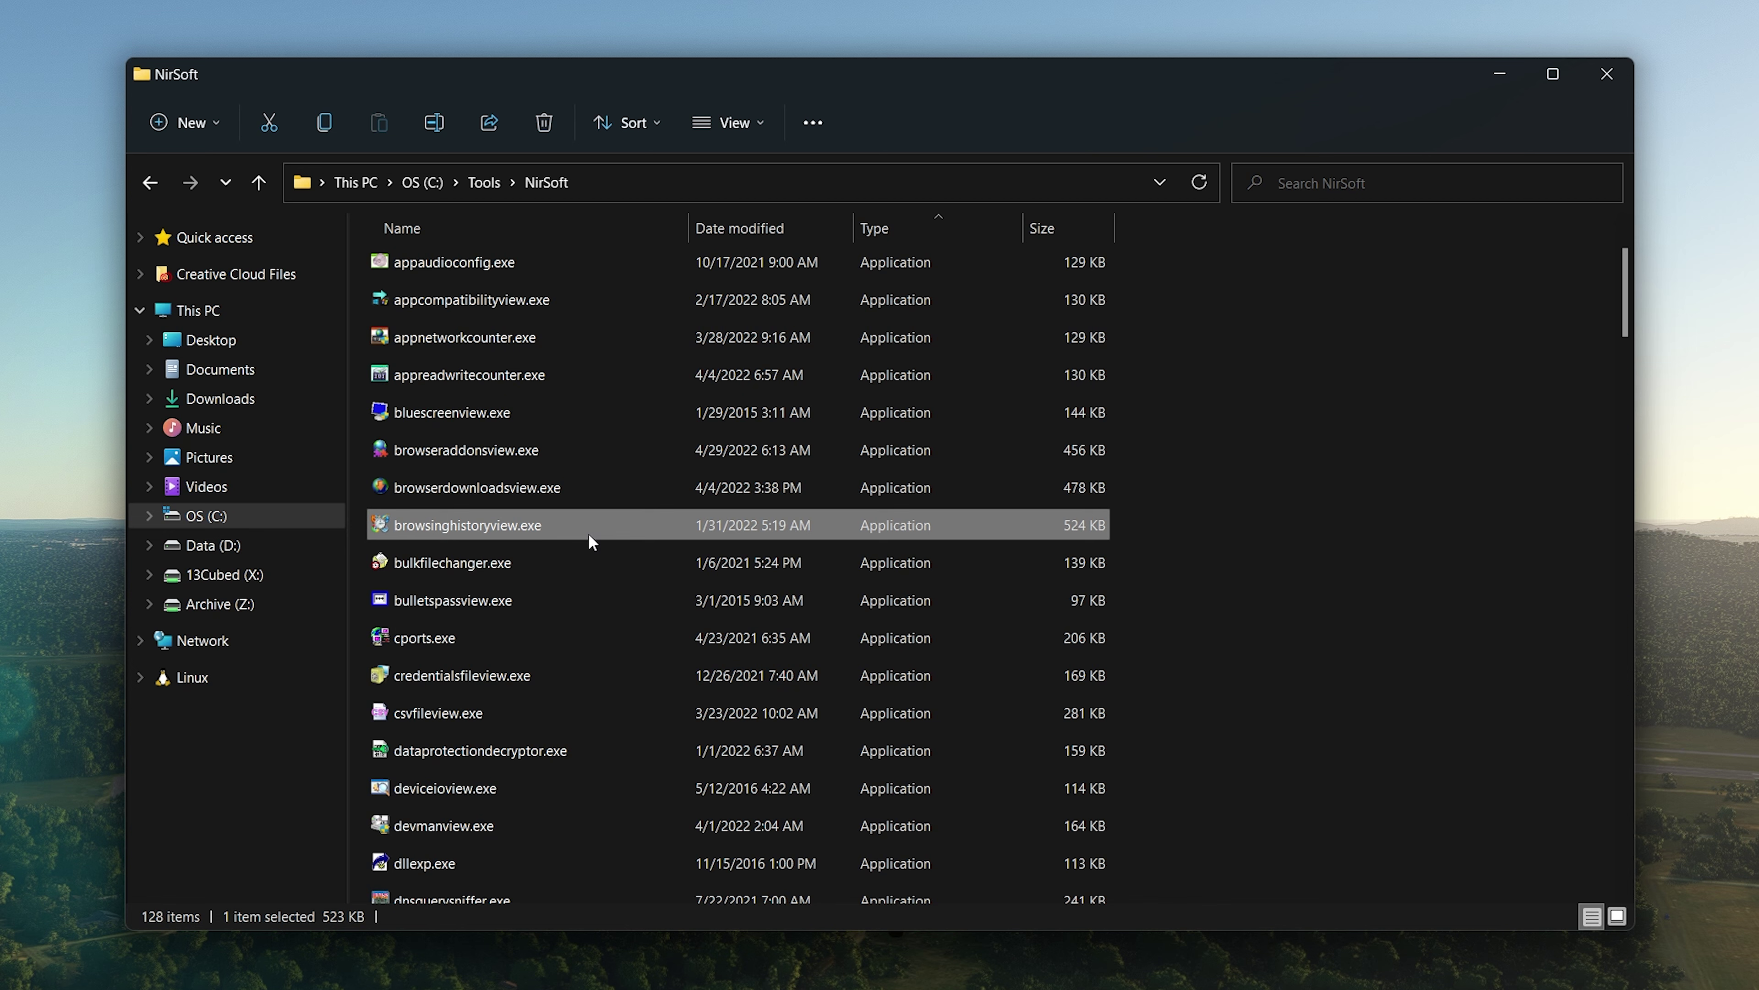
key("e")
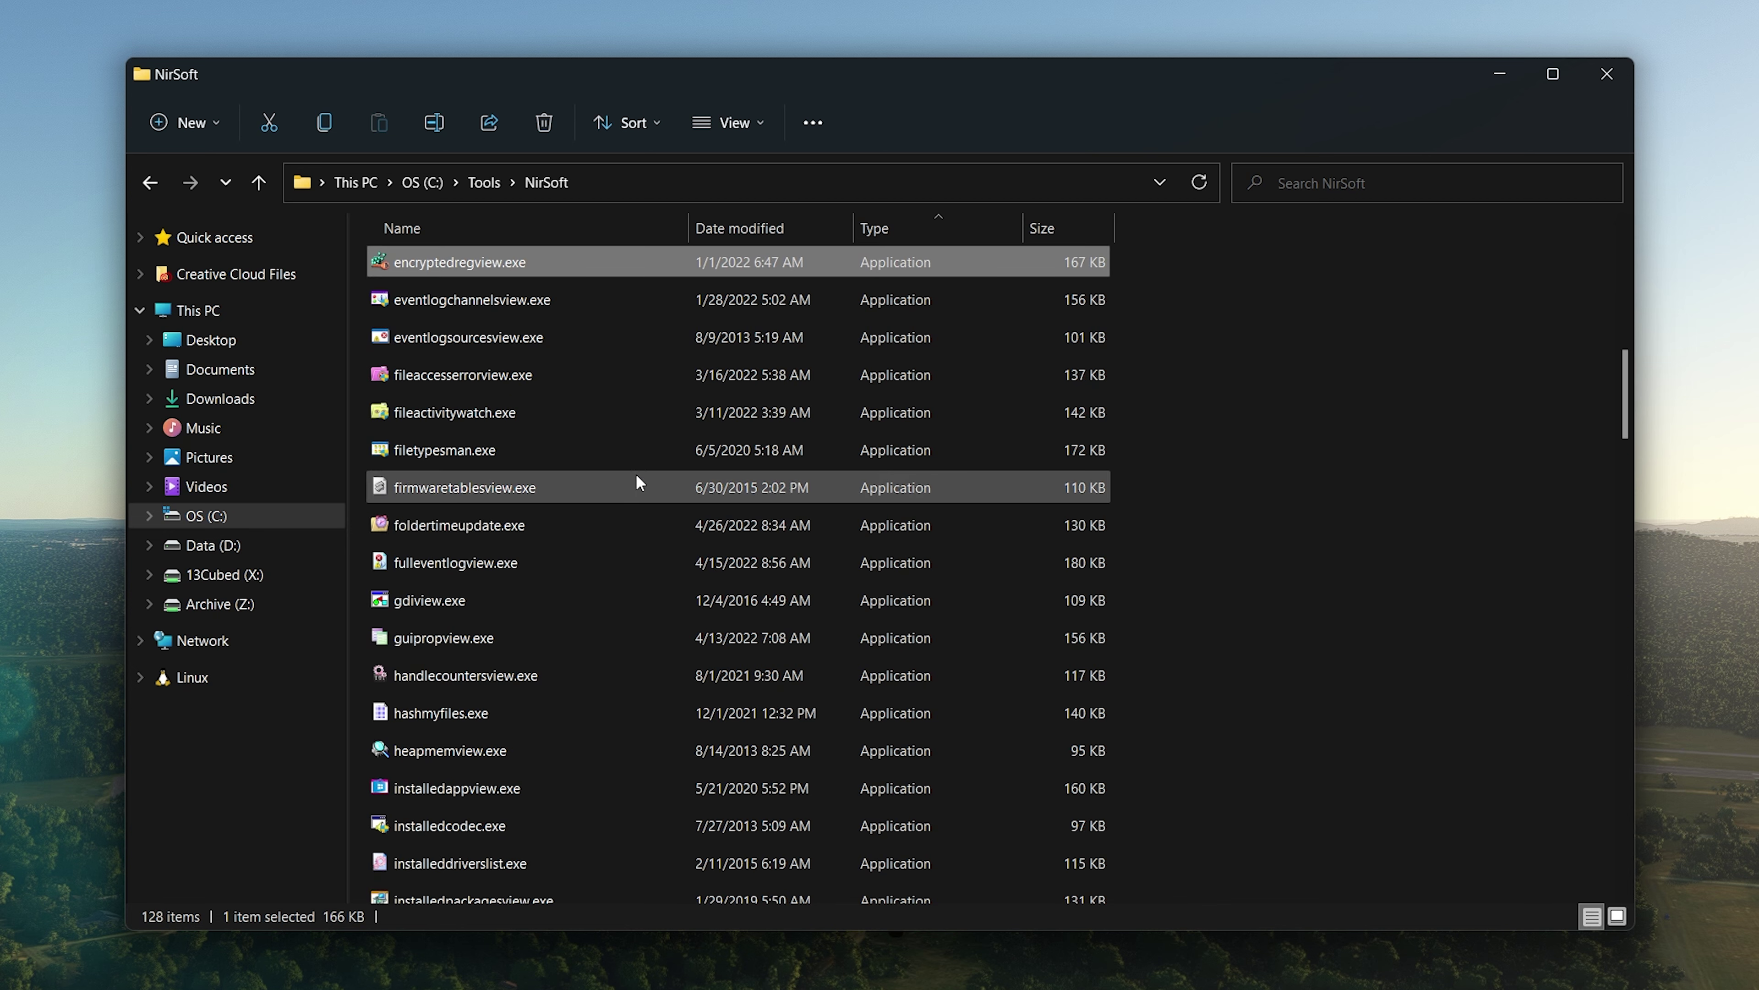
scroll(631, 458, "up", 3)
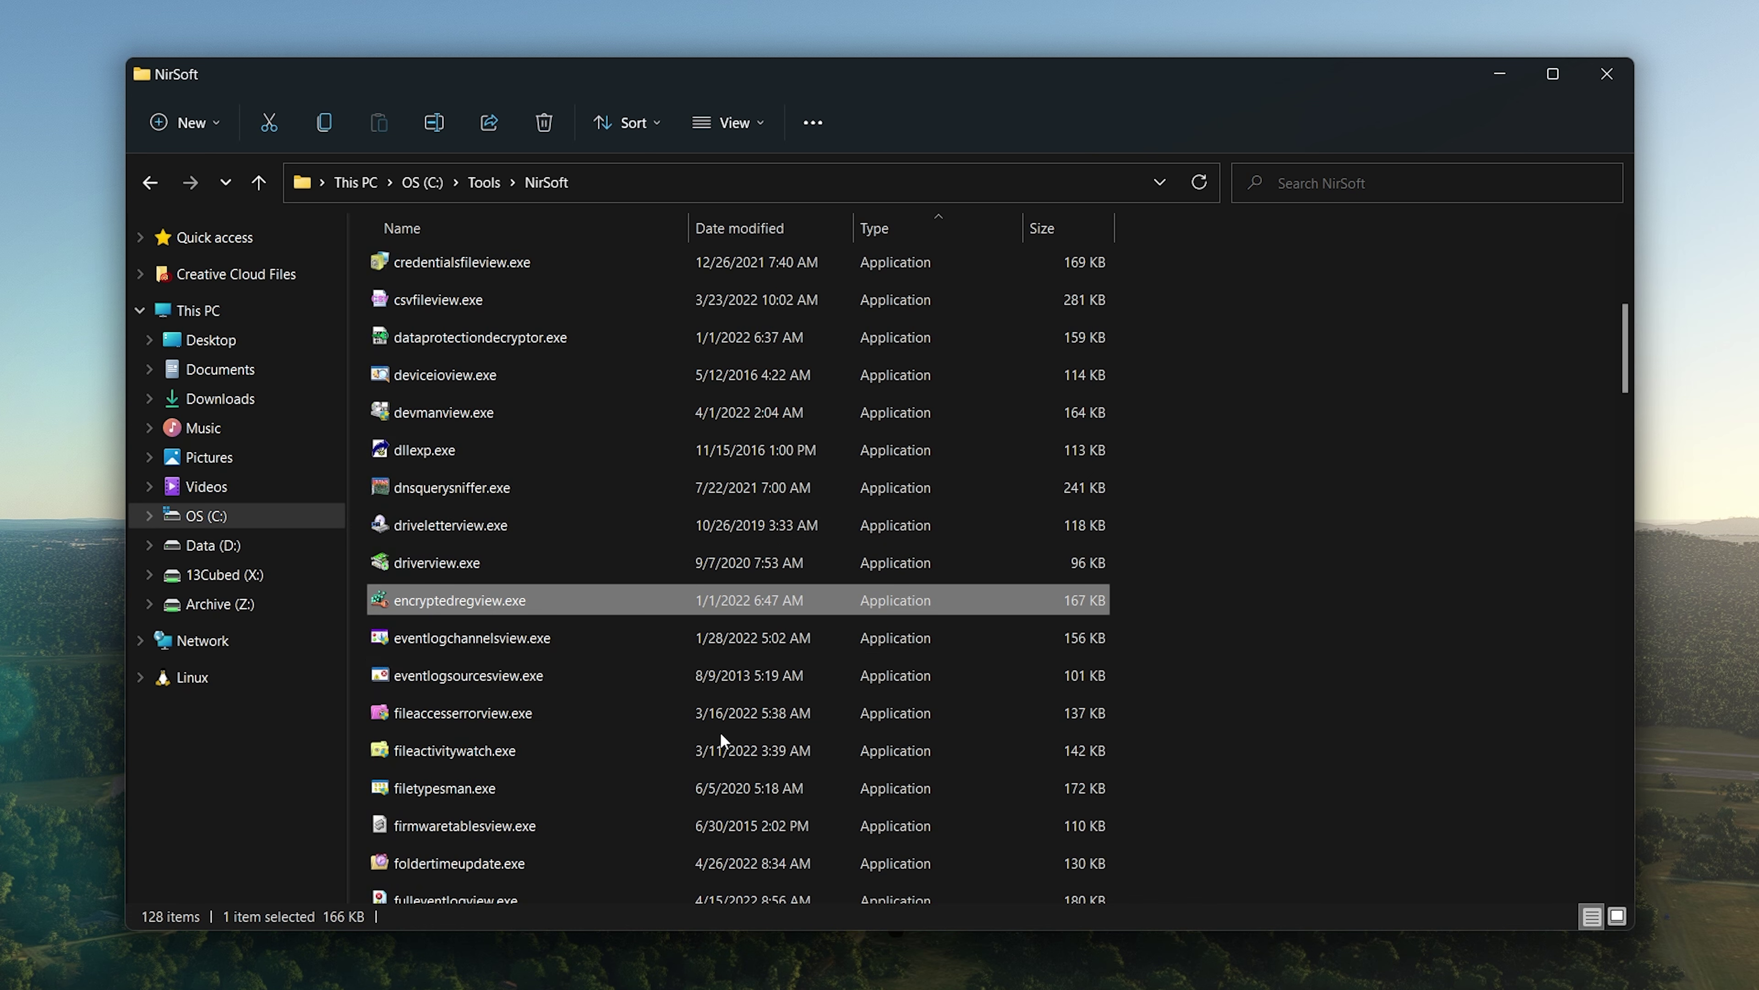
scroll(795, 748, "down", 10)
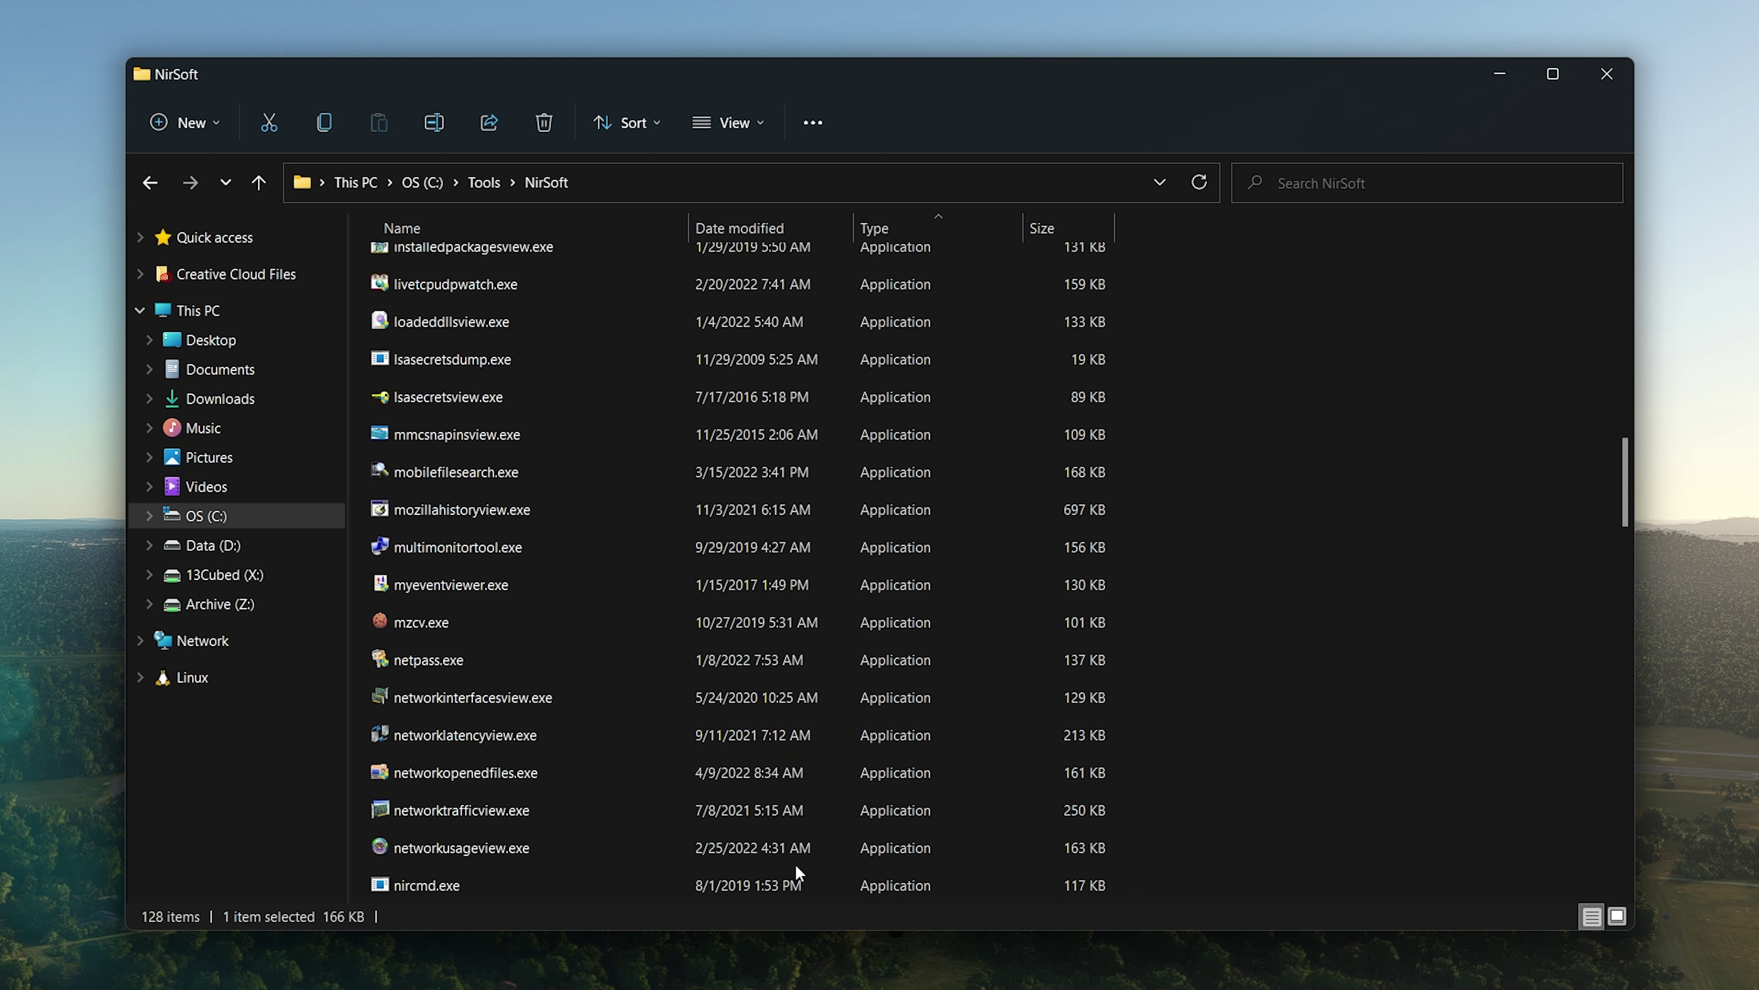
scroll(791, 858, "down", 8)
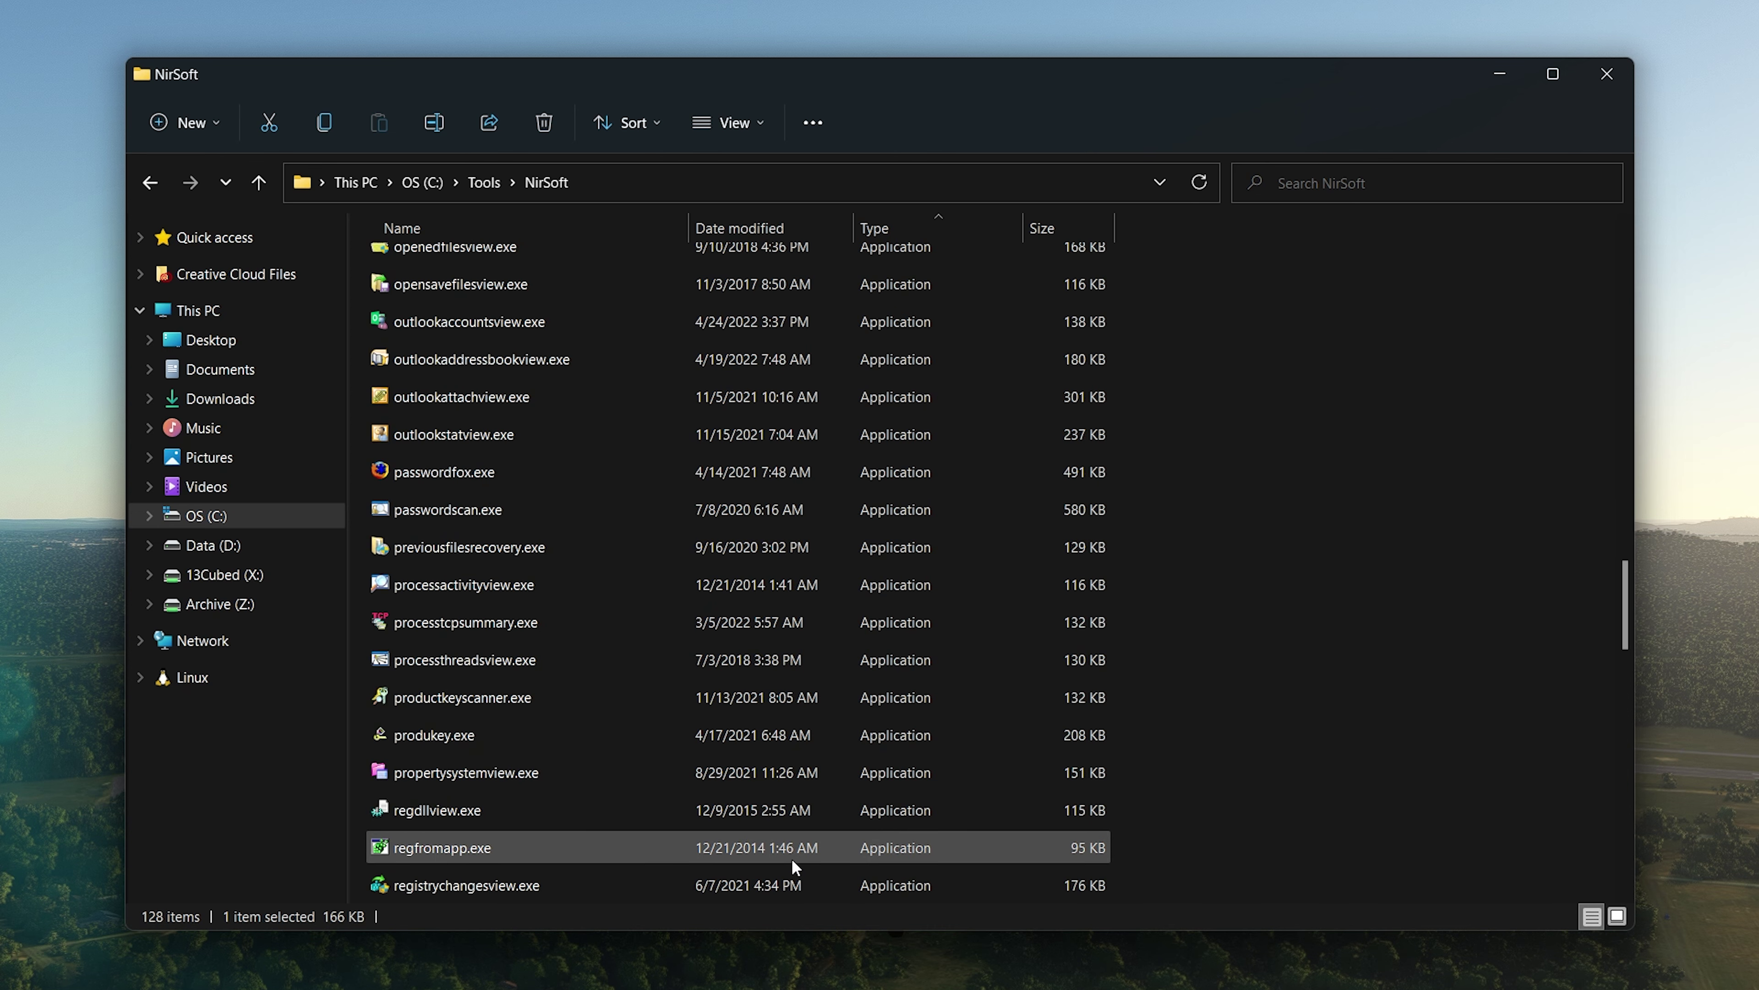
scroll(792, 858, "down", 7)
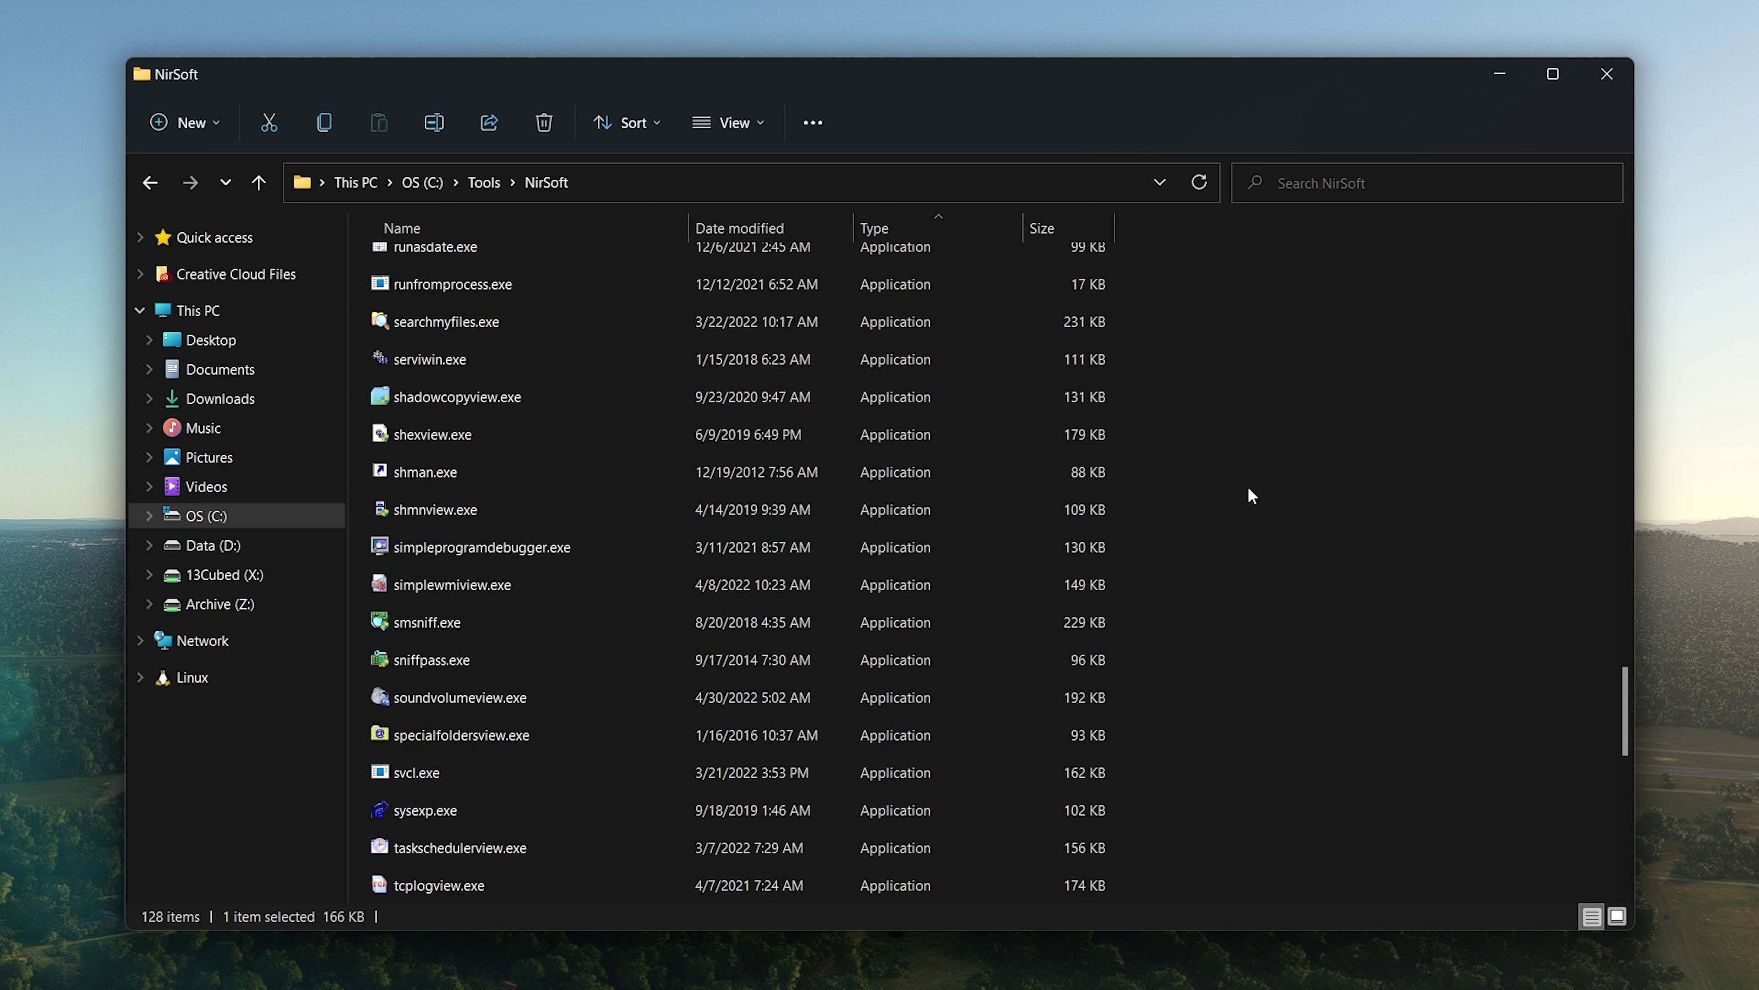
Return from NirSoft to C:\Tools and clear the folder selection
key("alt+Up")
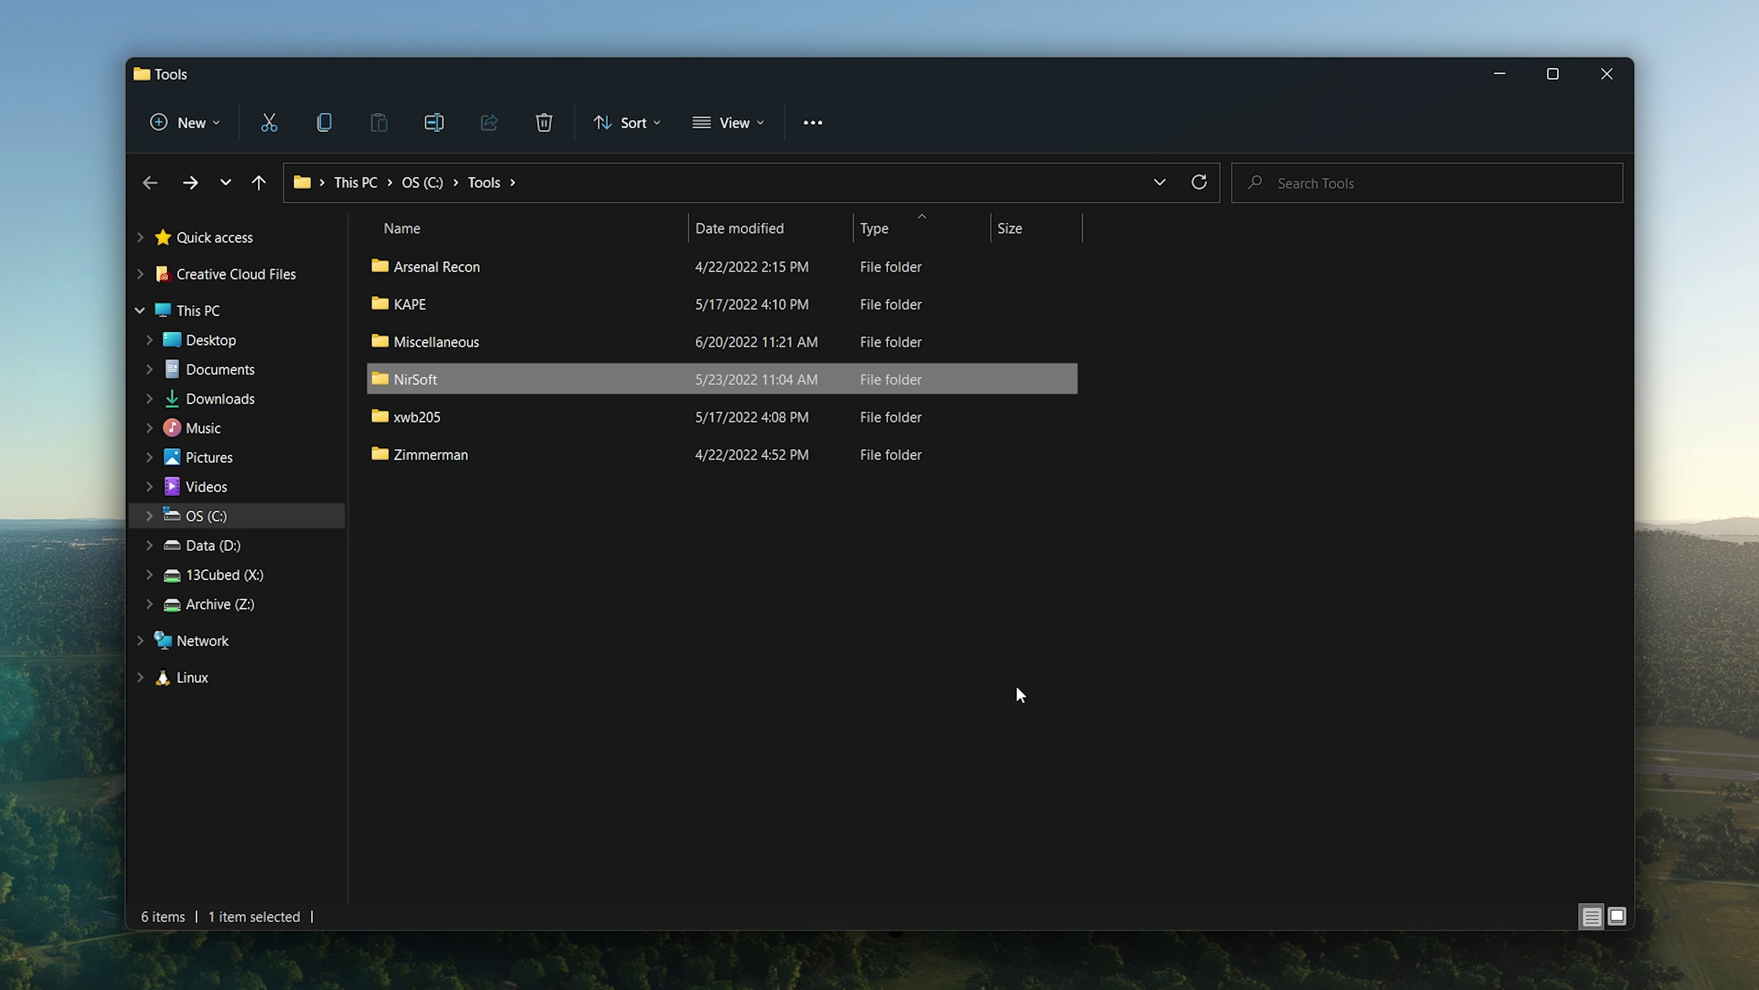
left_click(817, 617)
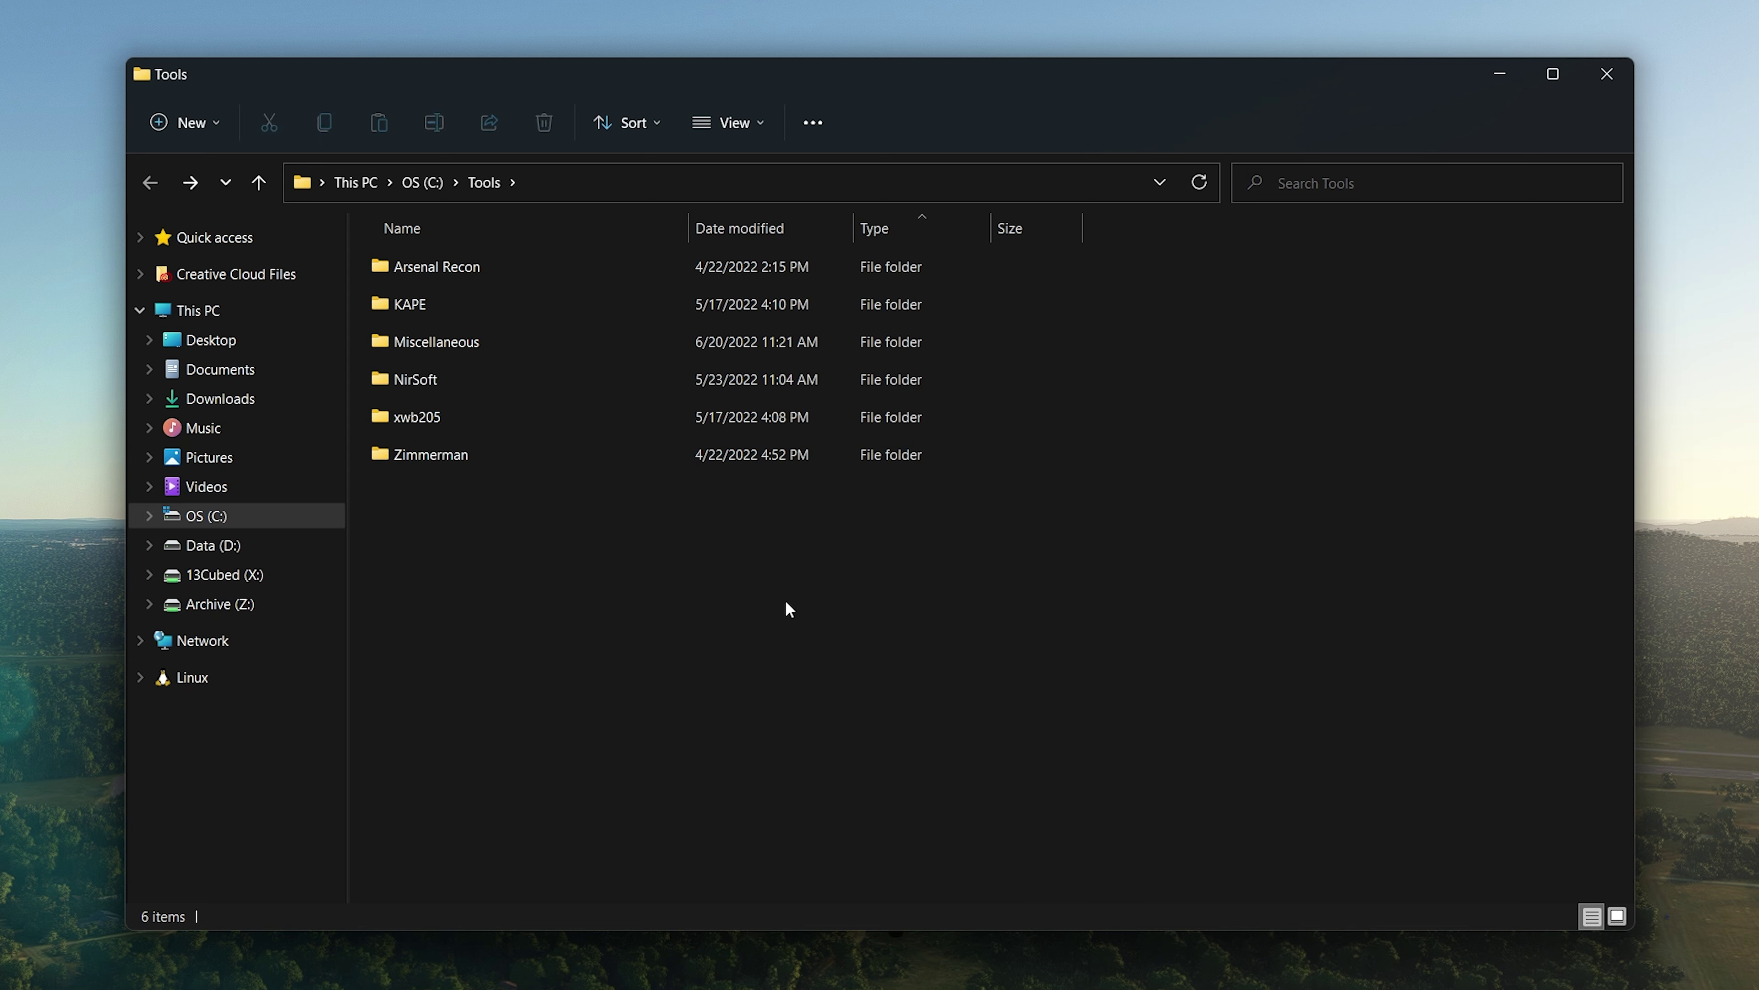
mouse_move(546, 429)
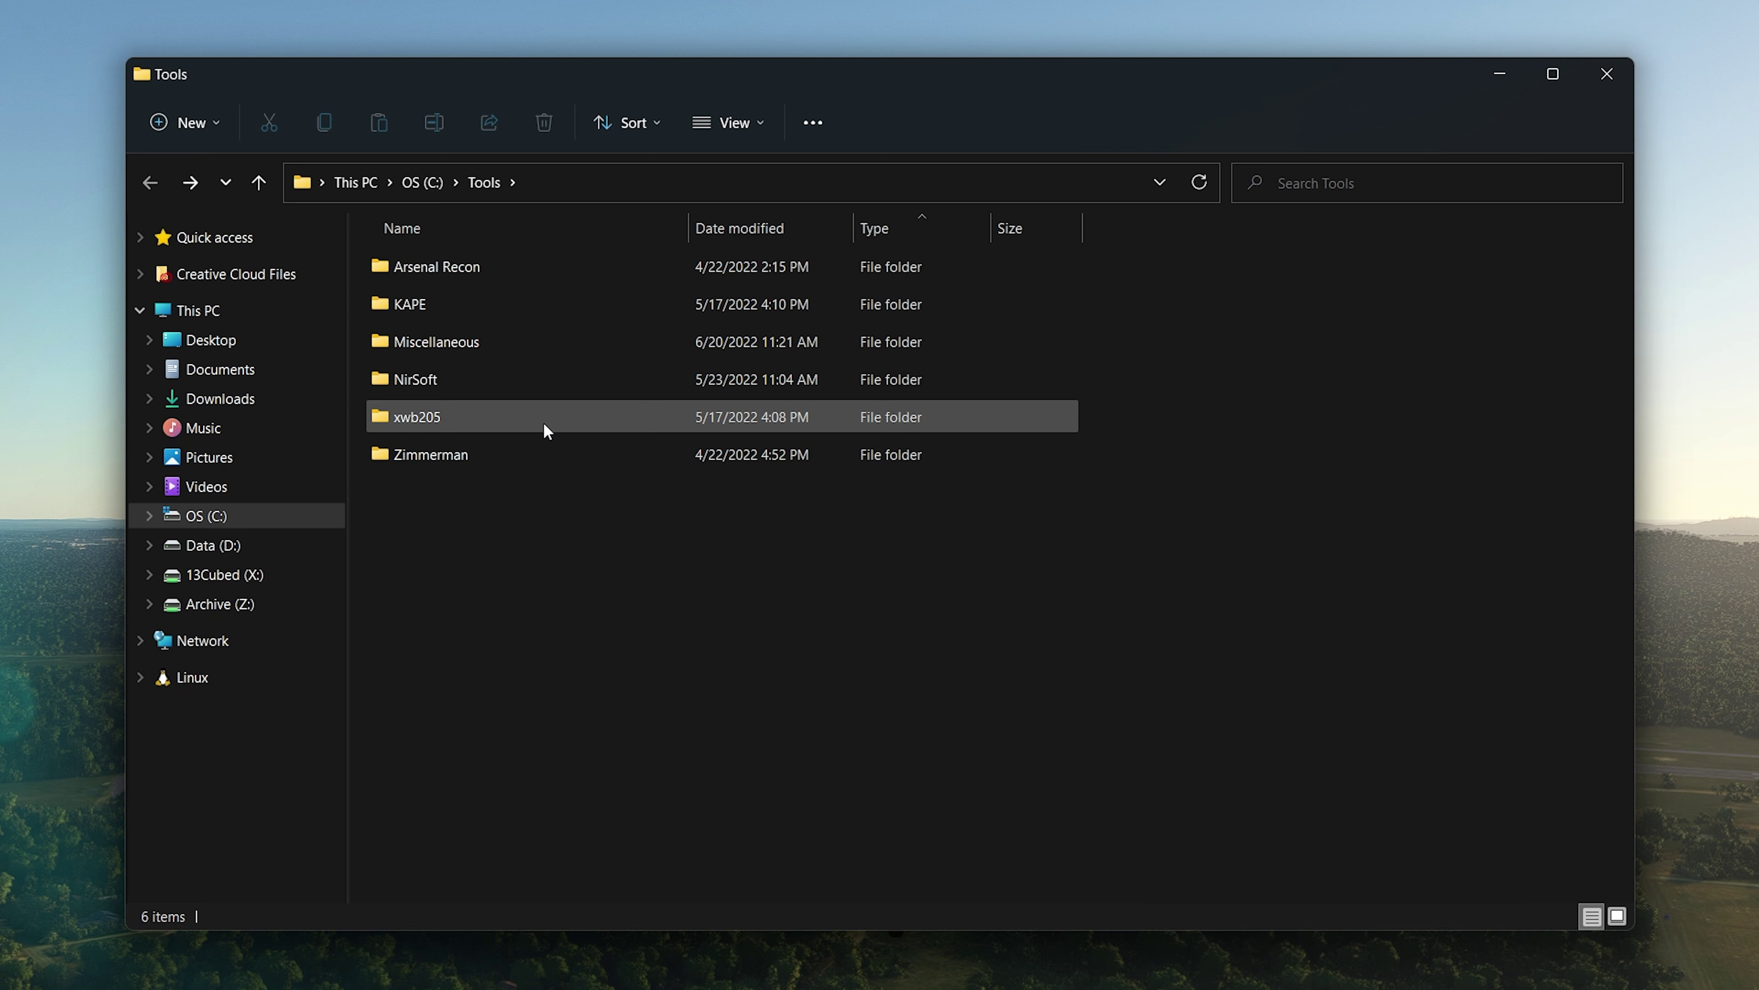
Open Zimmerman\net6 and scroll its 59 items, such as RegistryExplorer and TimelineExplorer
double_click(554, 453)
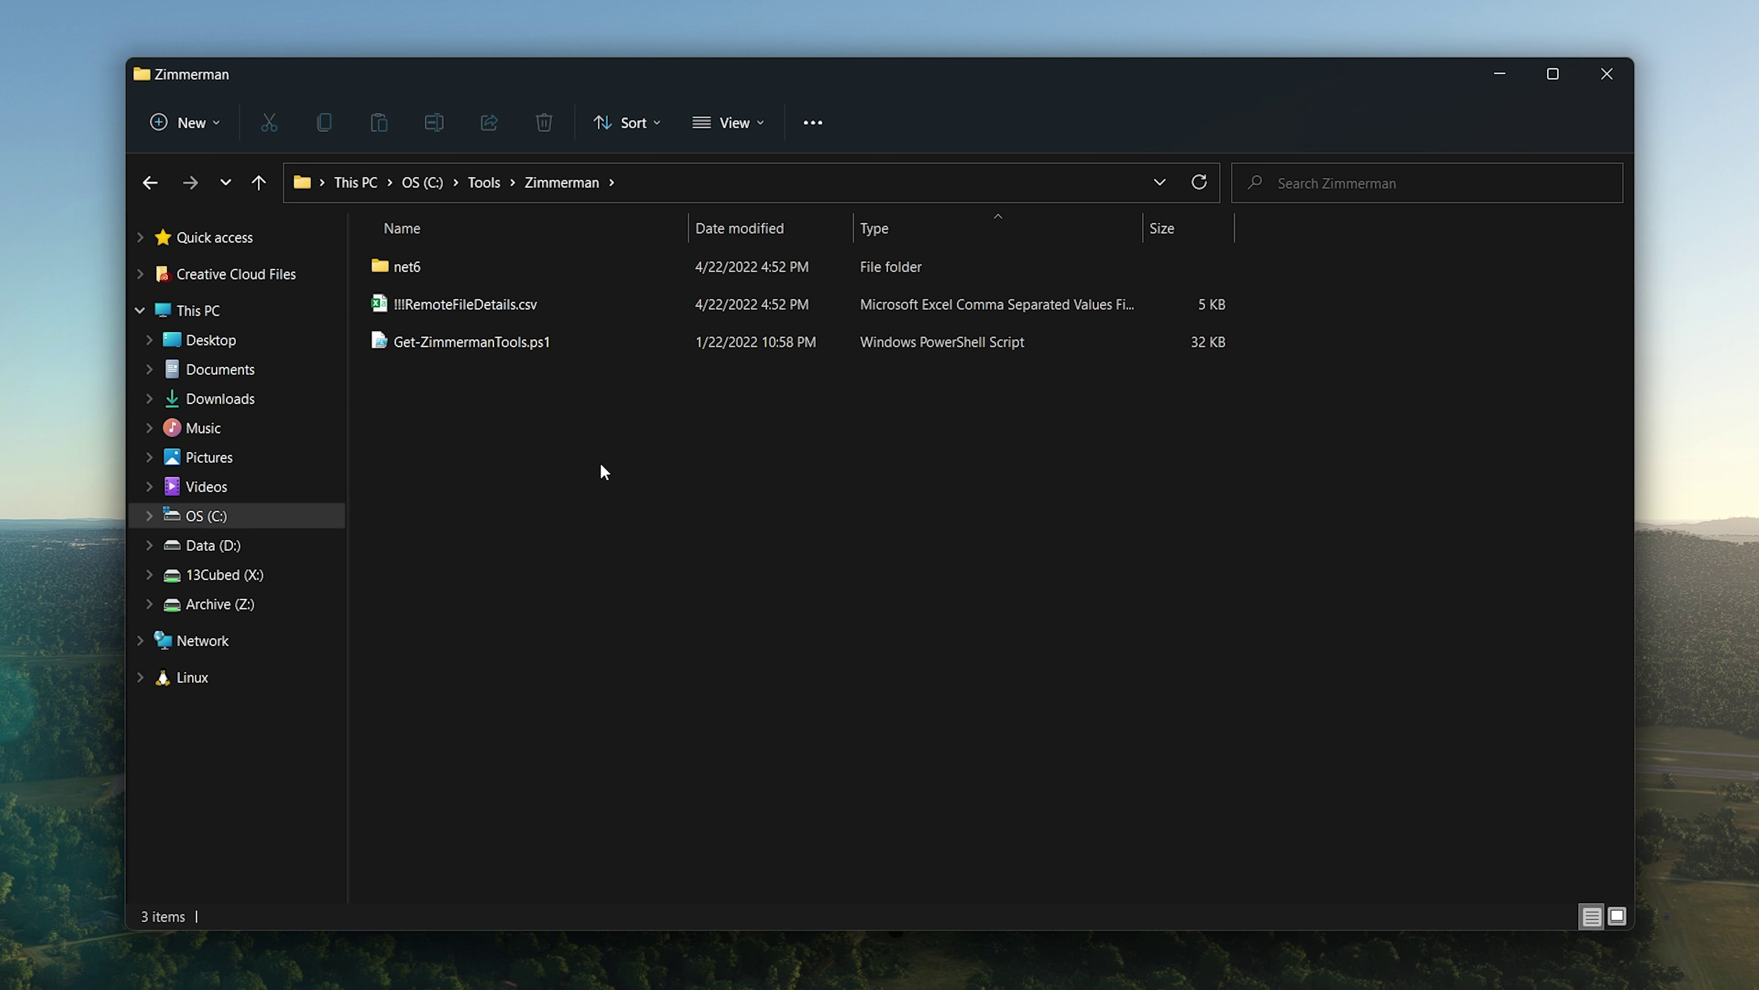
double_click(464, 270)
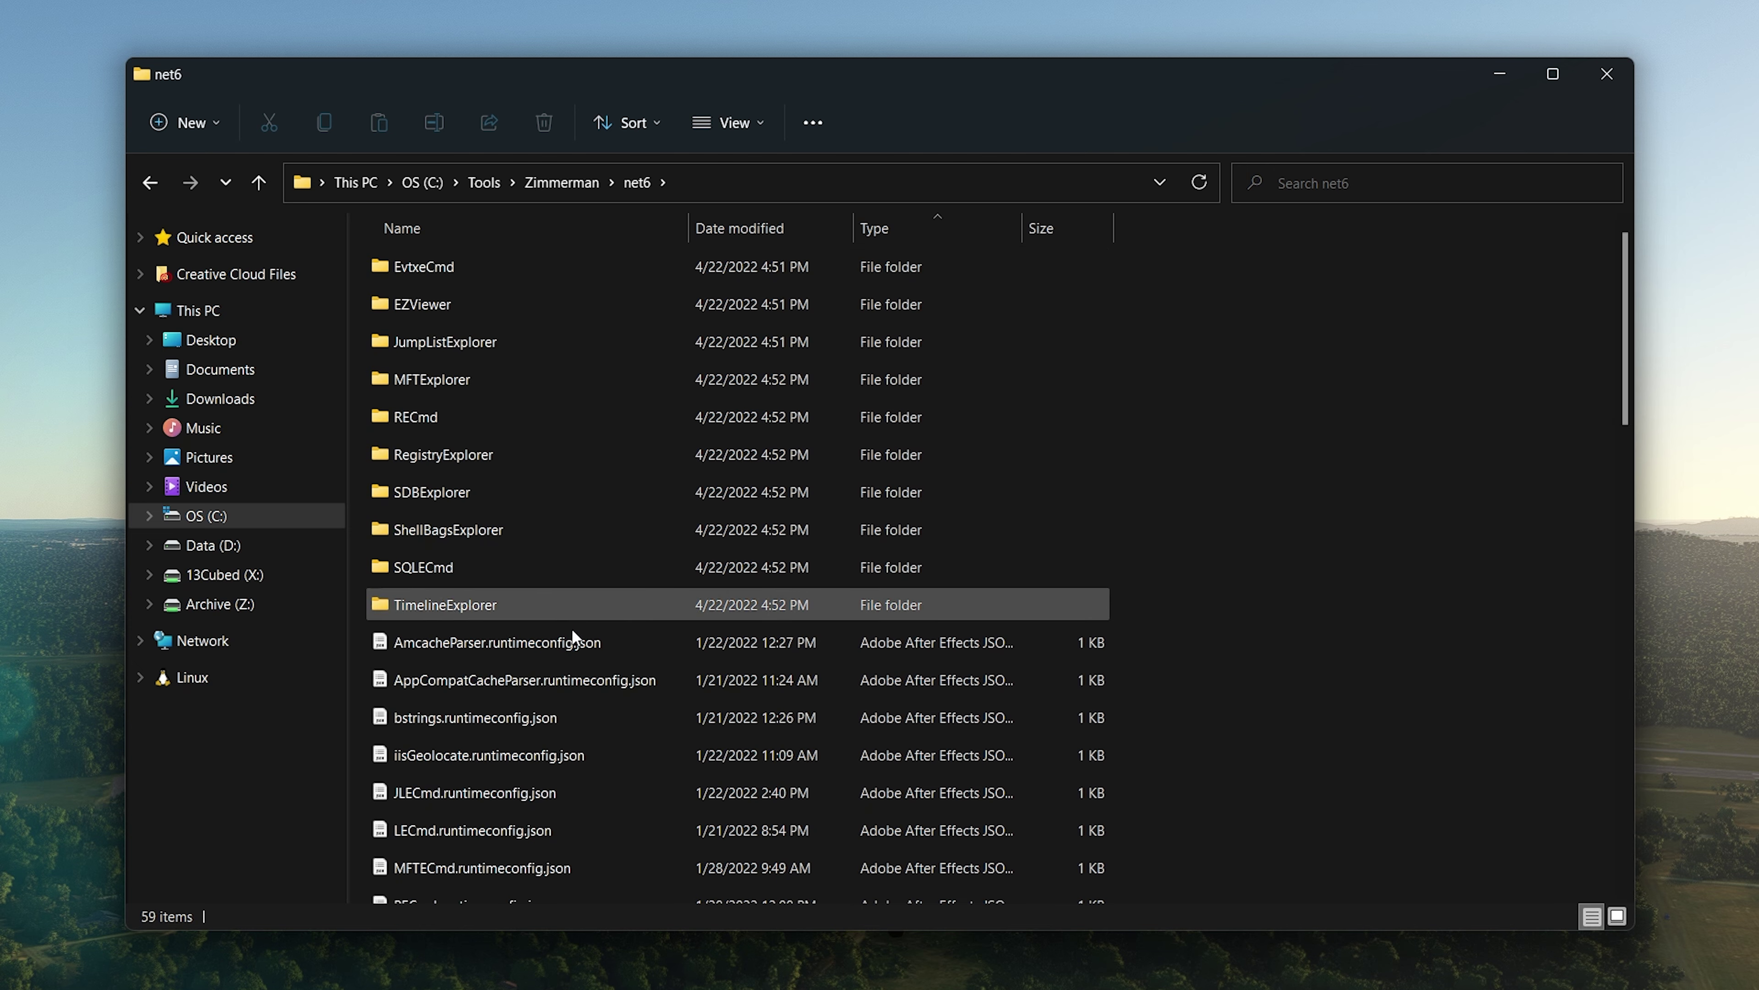
scroll(581, 816, "down", 4)
scroll(581, 816, "down", 4)
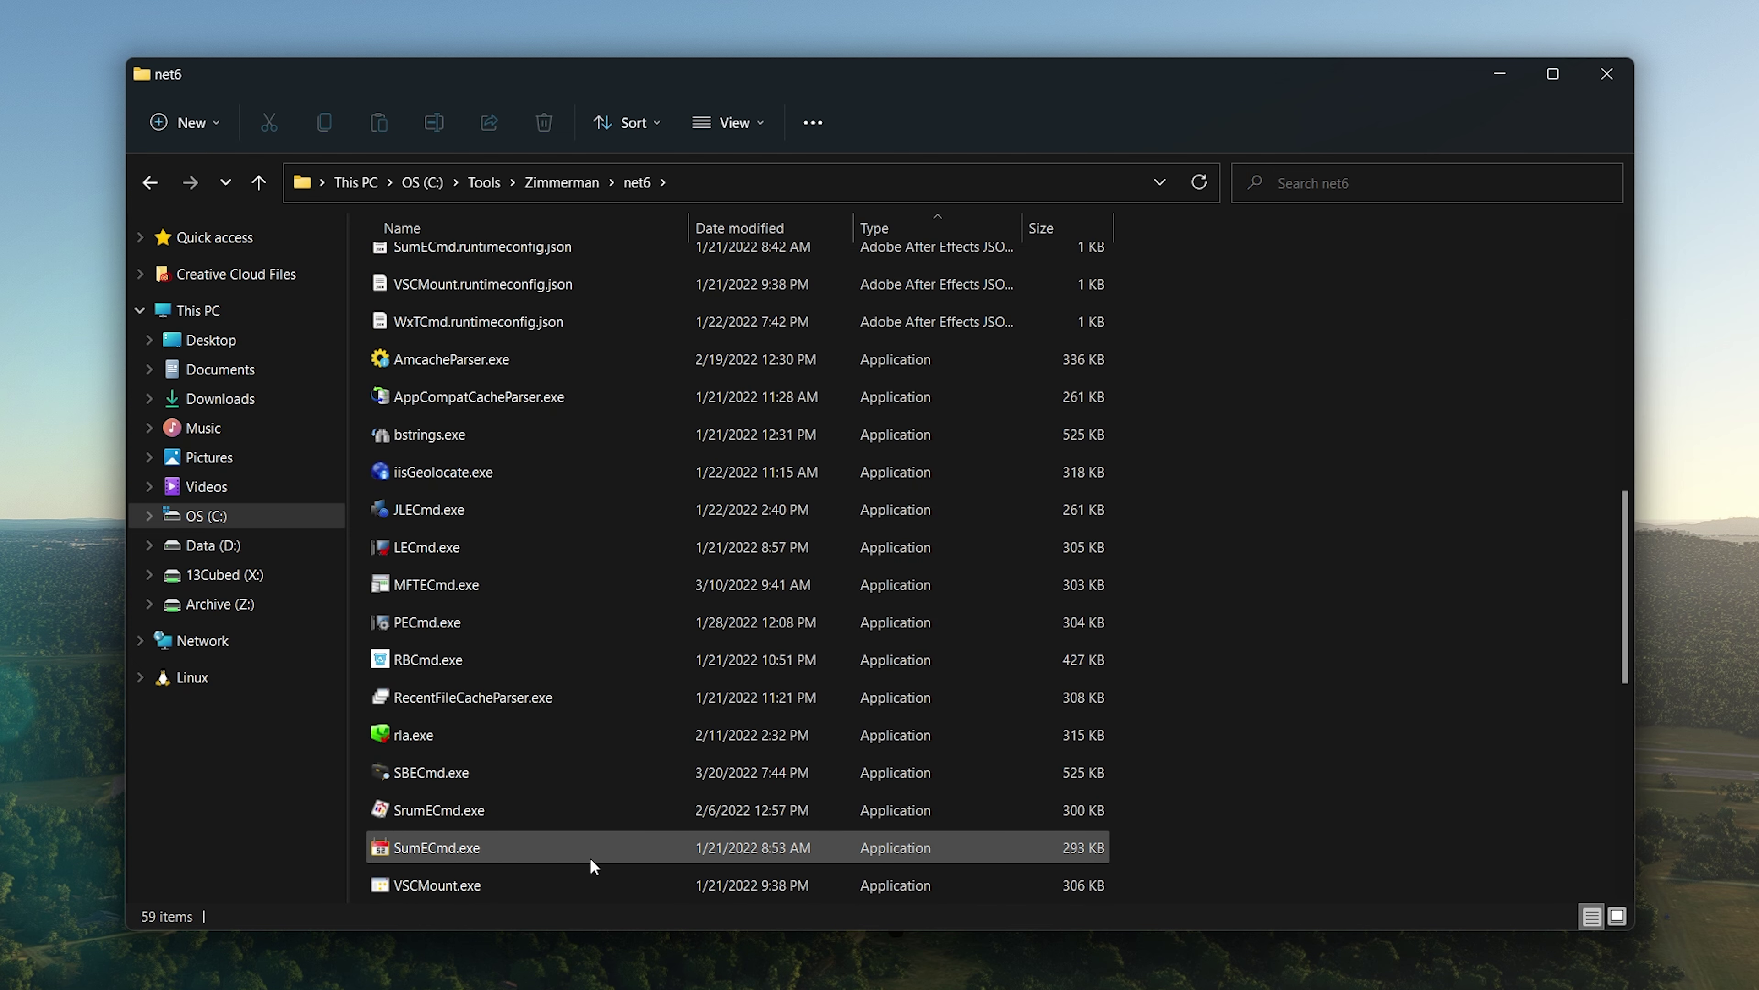
scroll(590, 857, "up", 8)
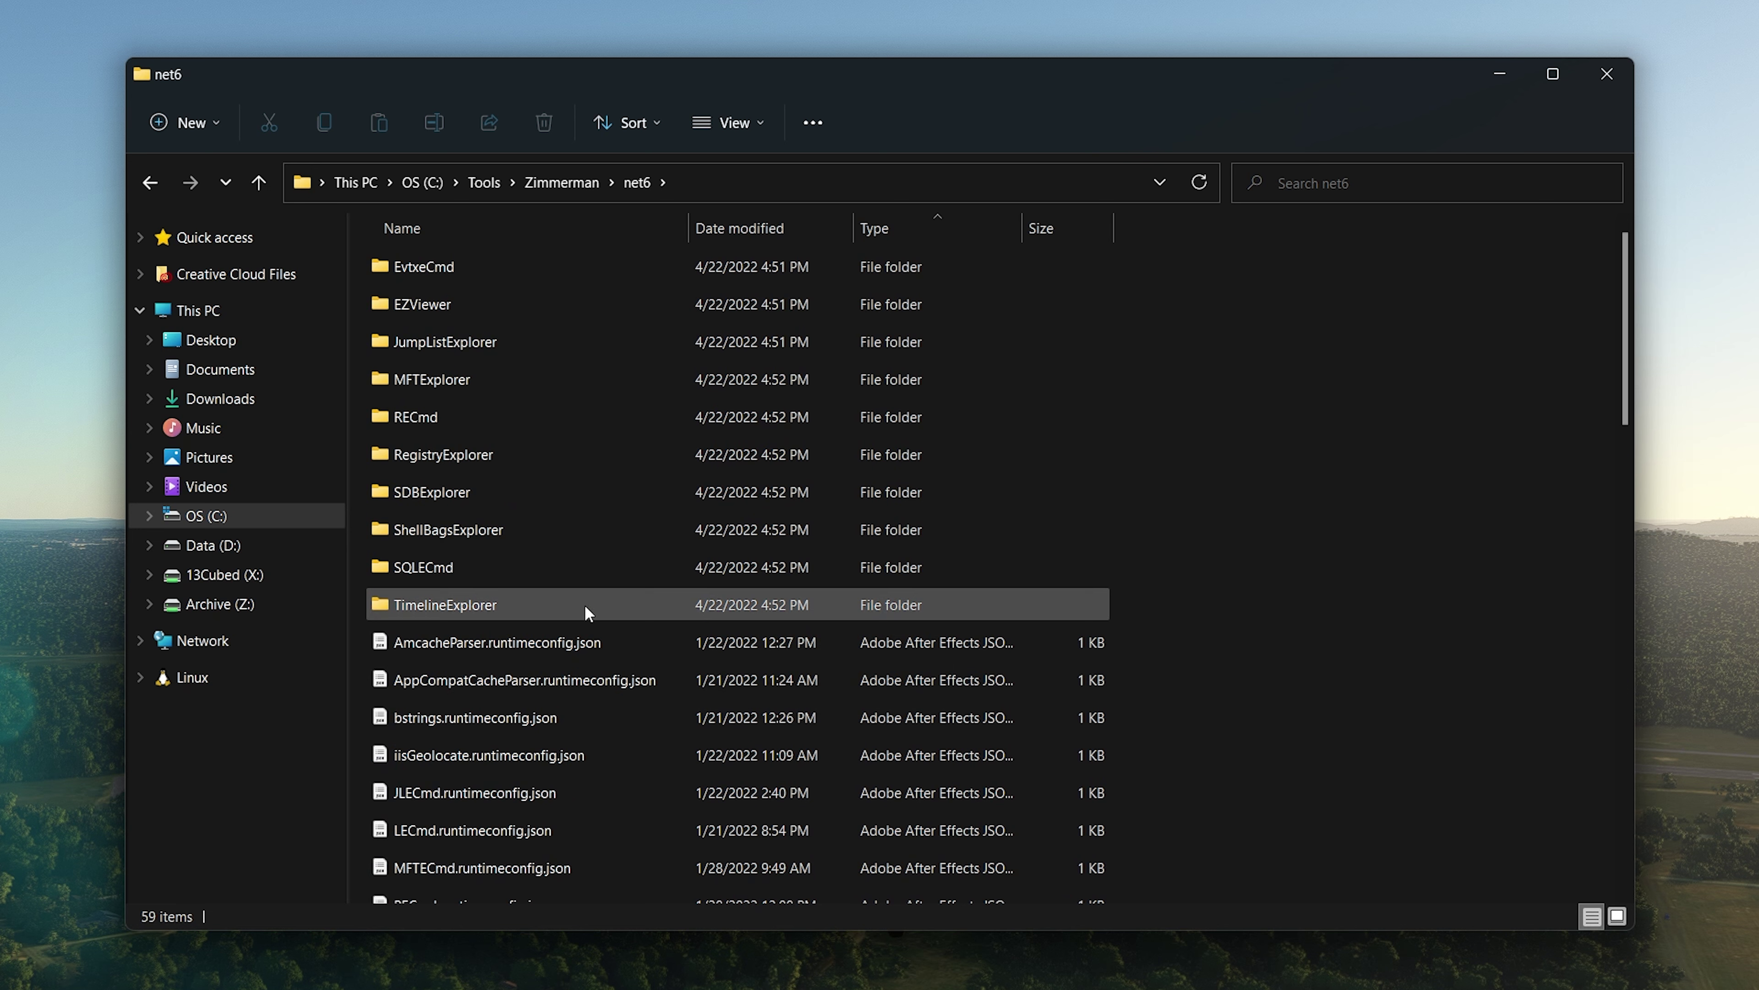
mouse_move(584, 603)
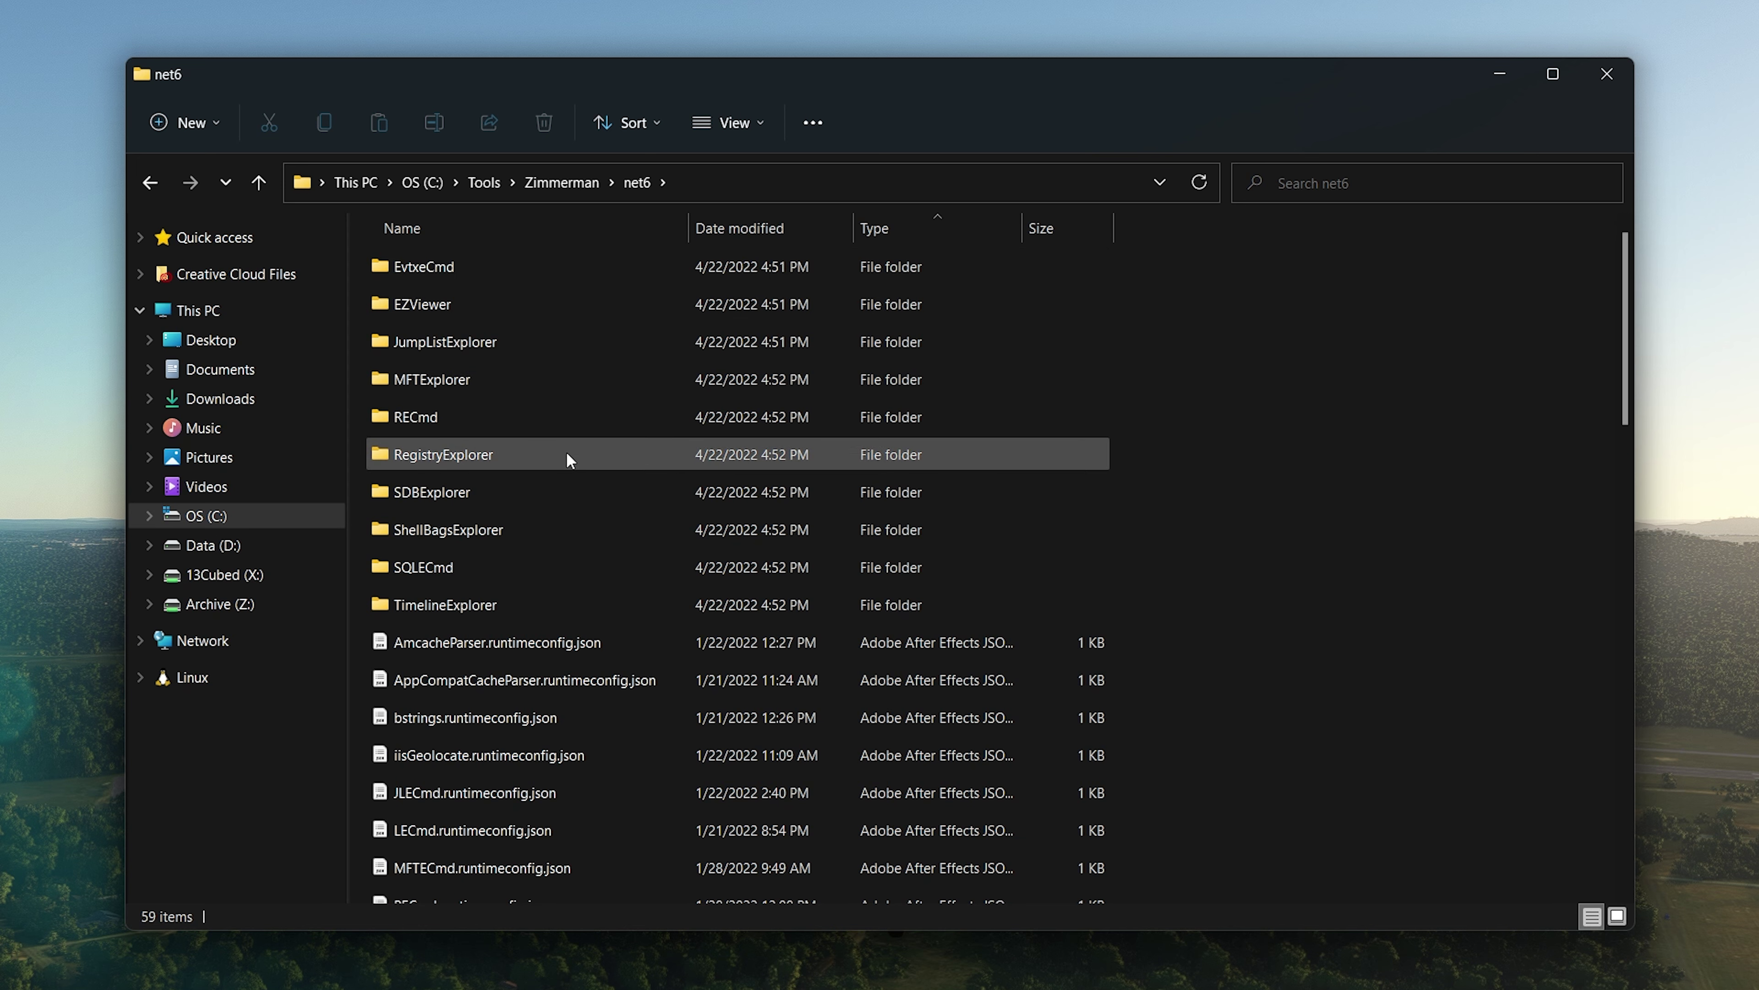
scroll(594, 585, "down", 10)
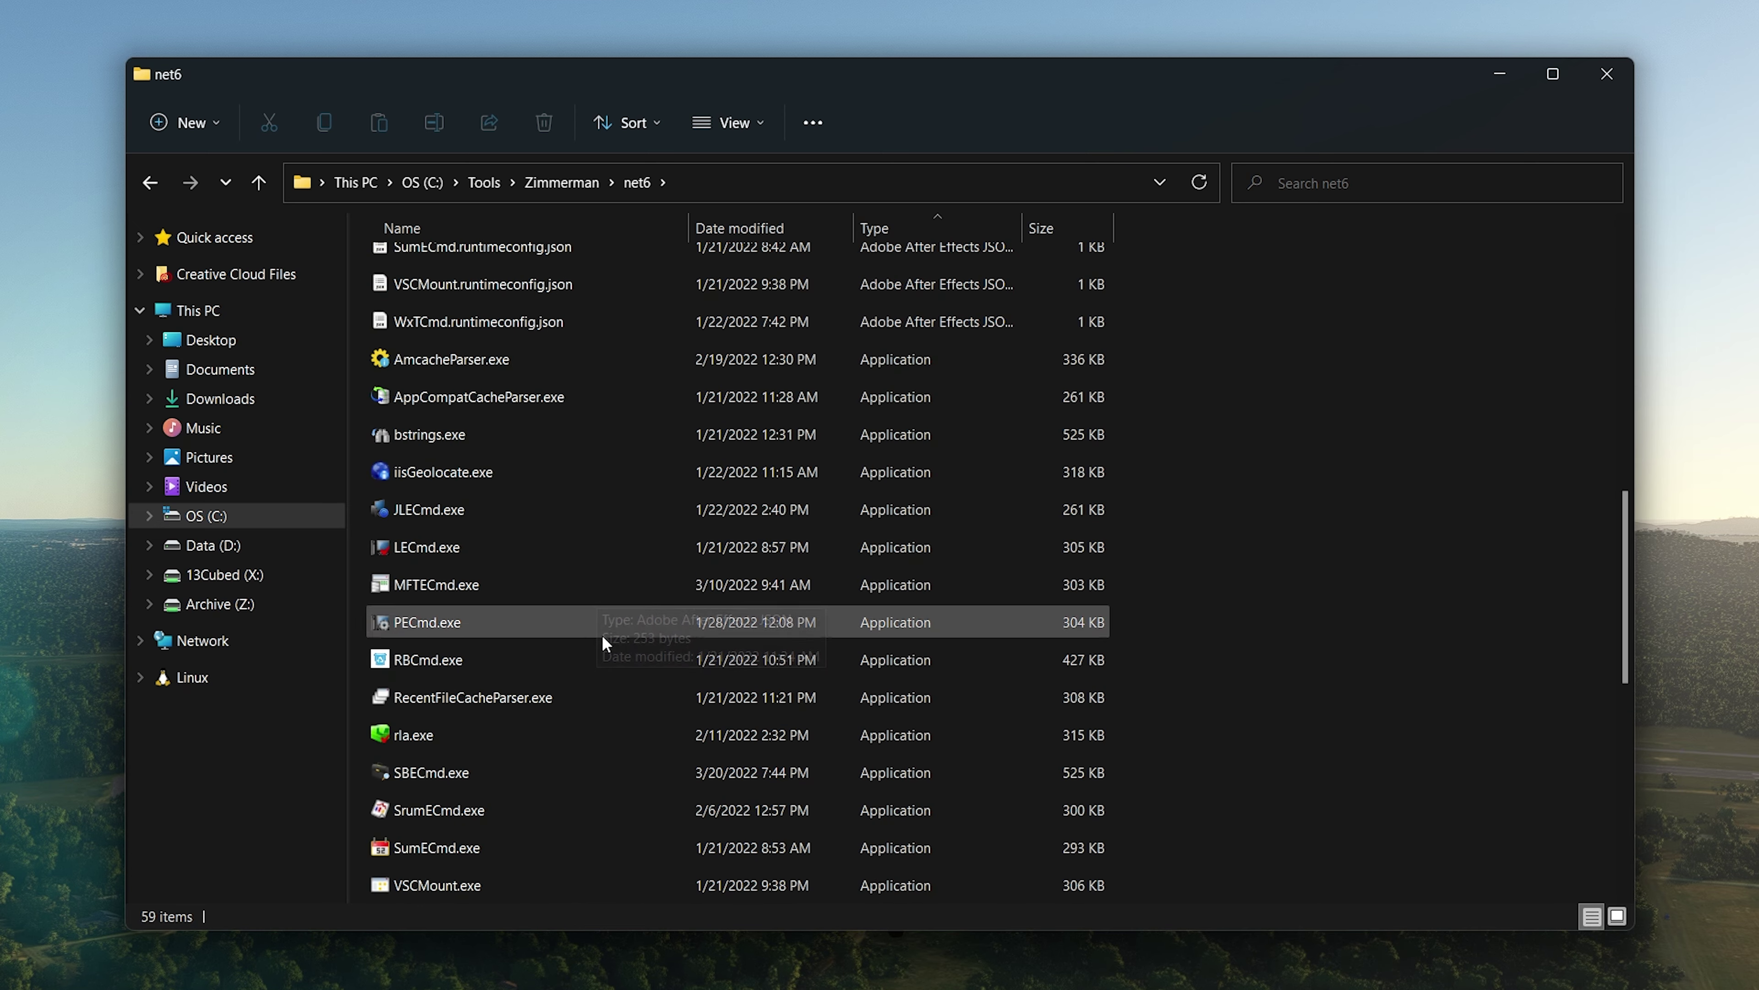
scroll(628, 576, "up", 2)
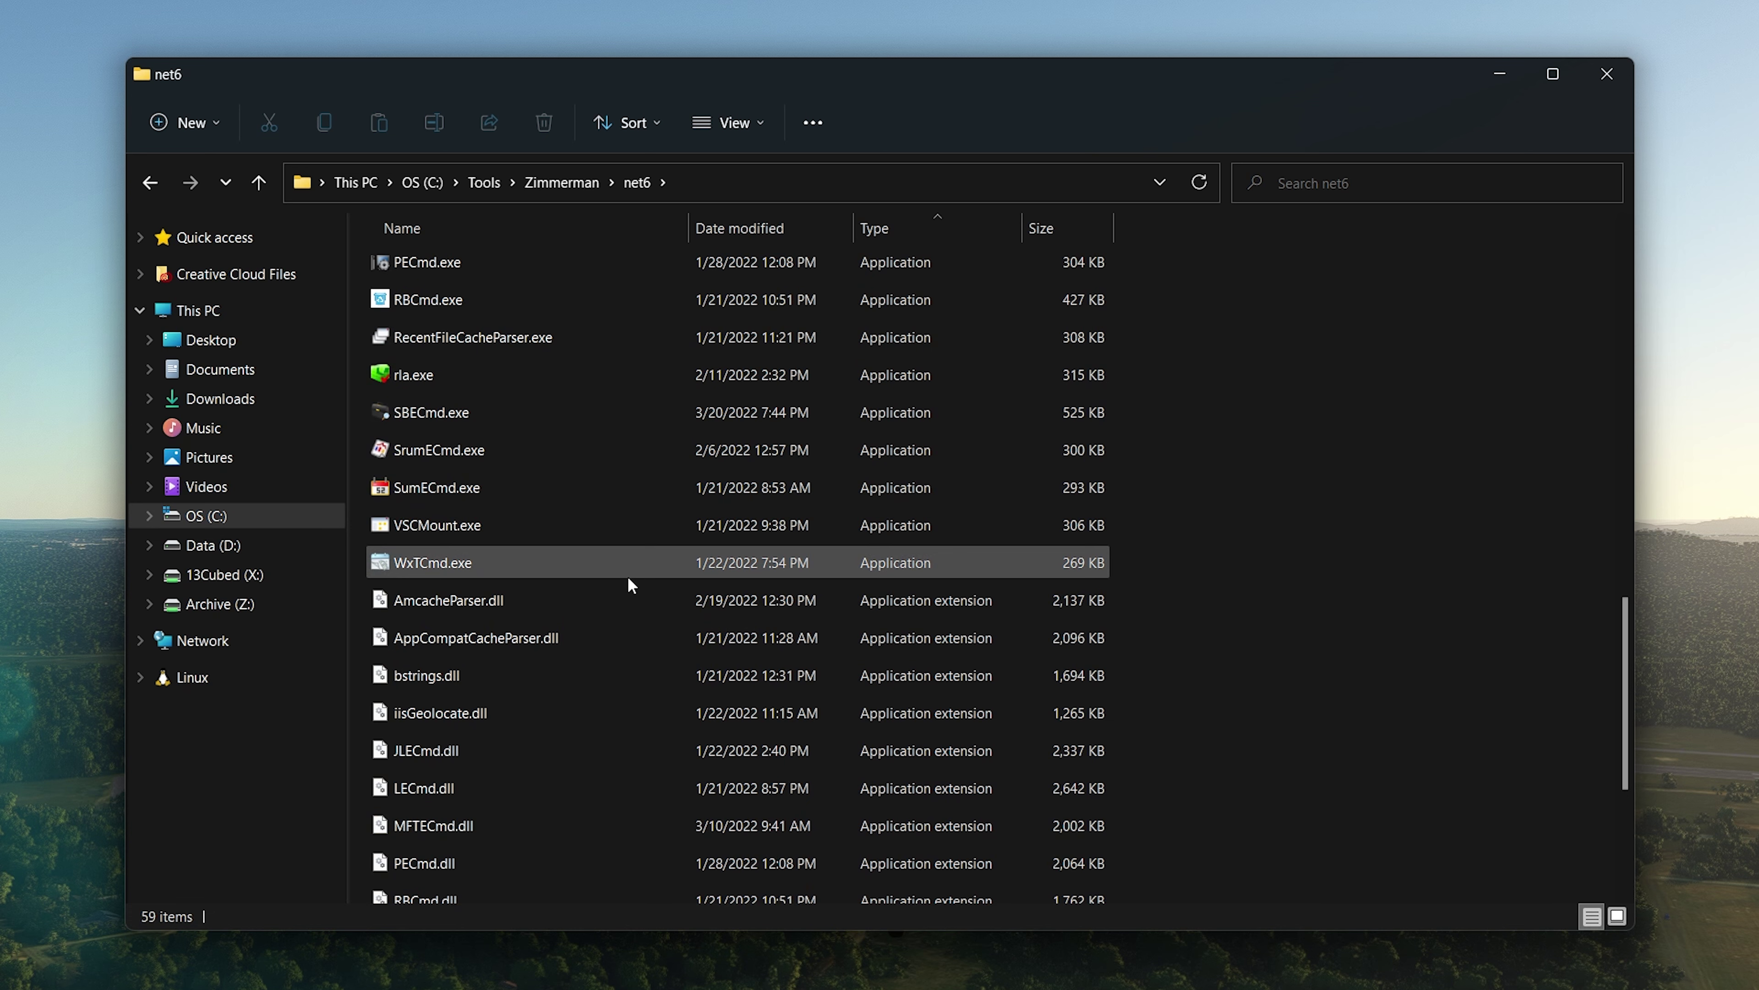
scroll(627, 576, "down", 4)
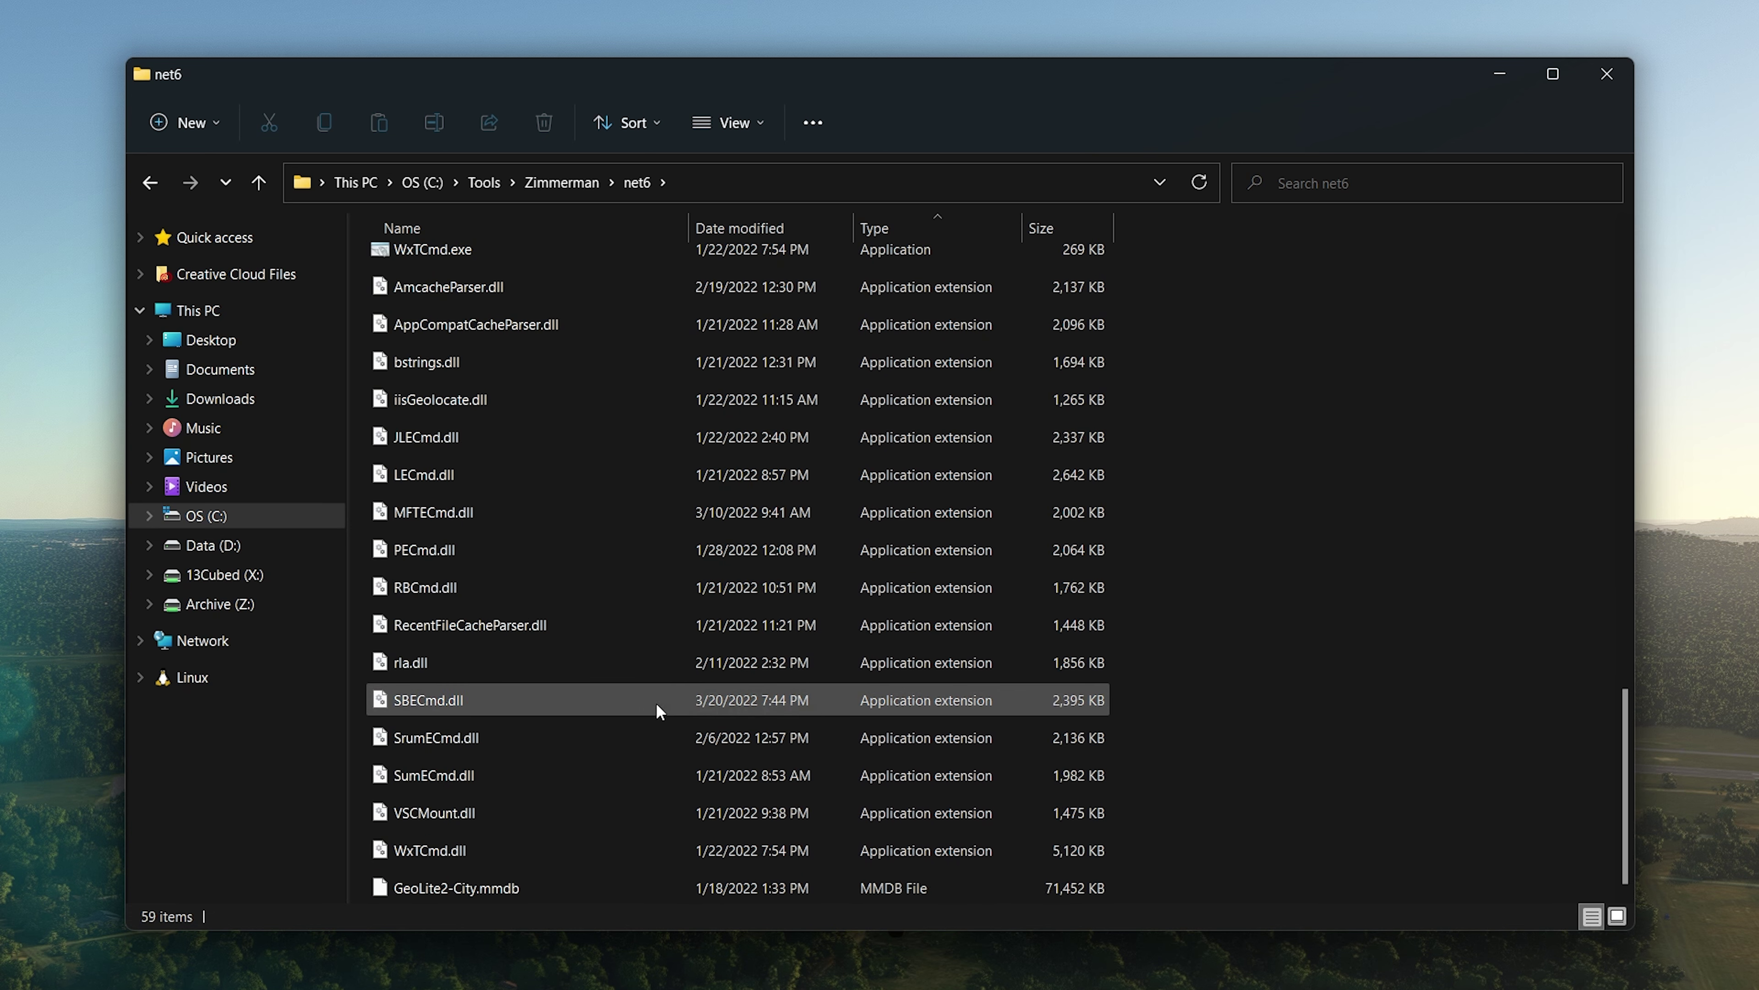
scroll(724, 848, "up", 15)
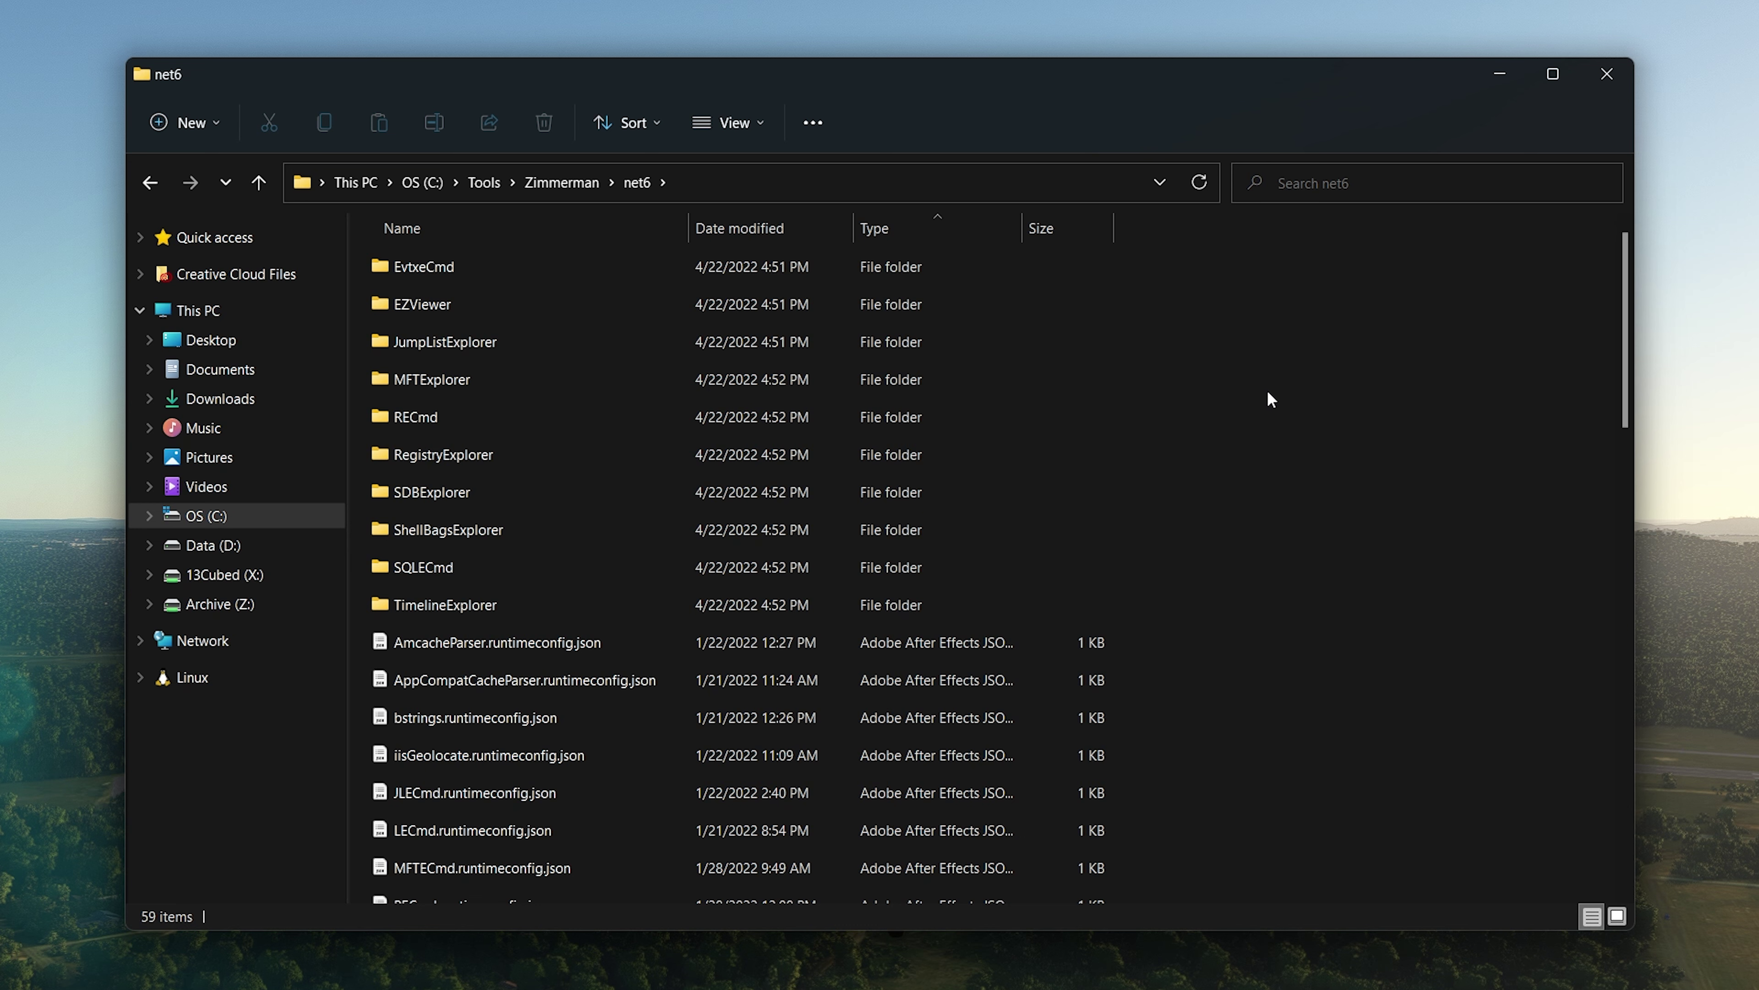
Go up from net6 and open the Miscellaneous folder under C:\Tools
key("BackSpace")
key("BackSpace")
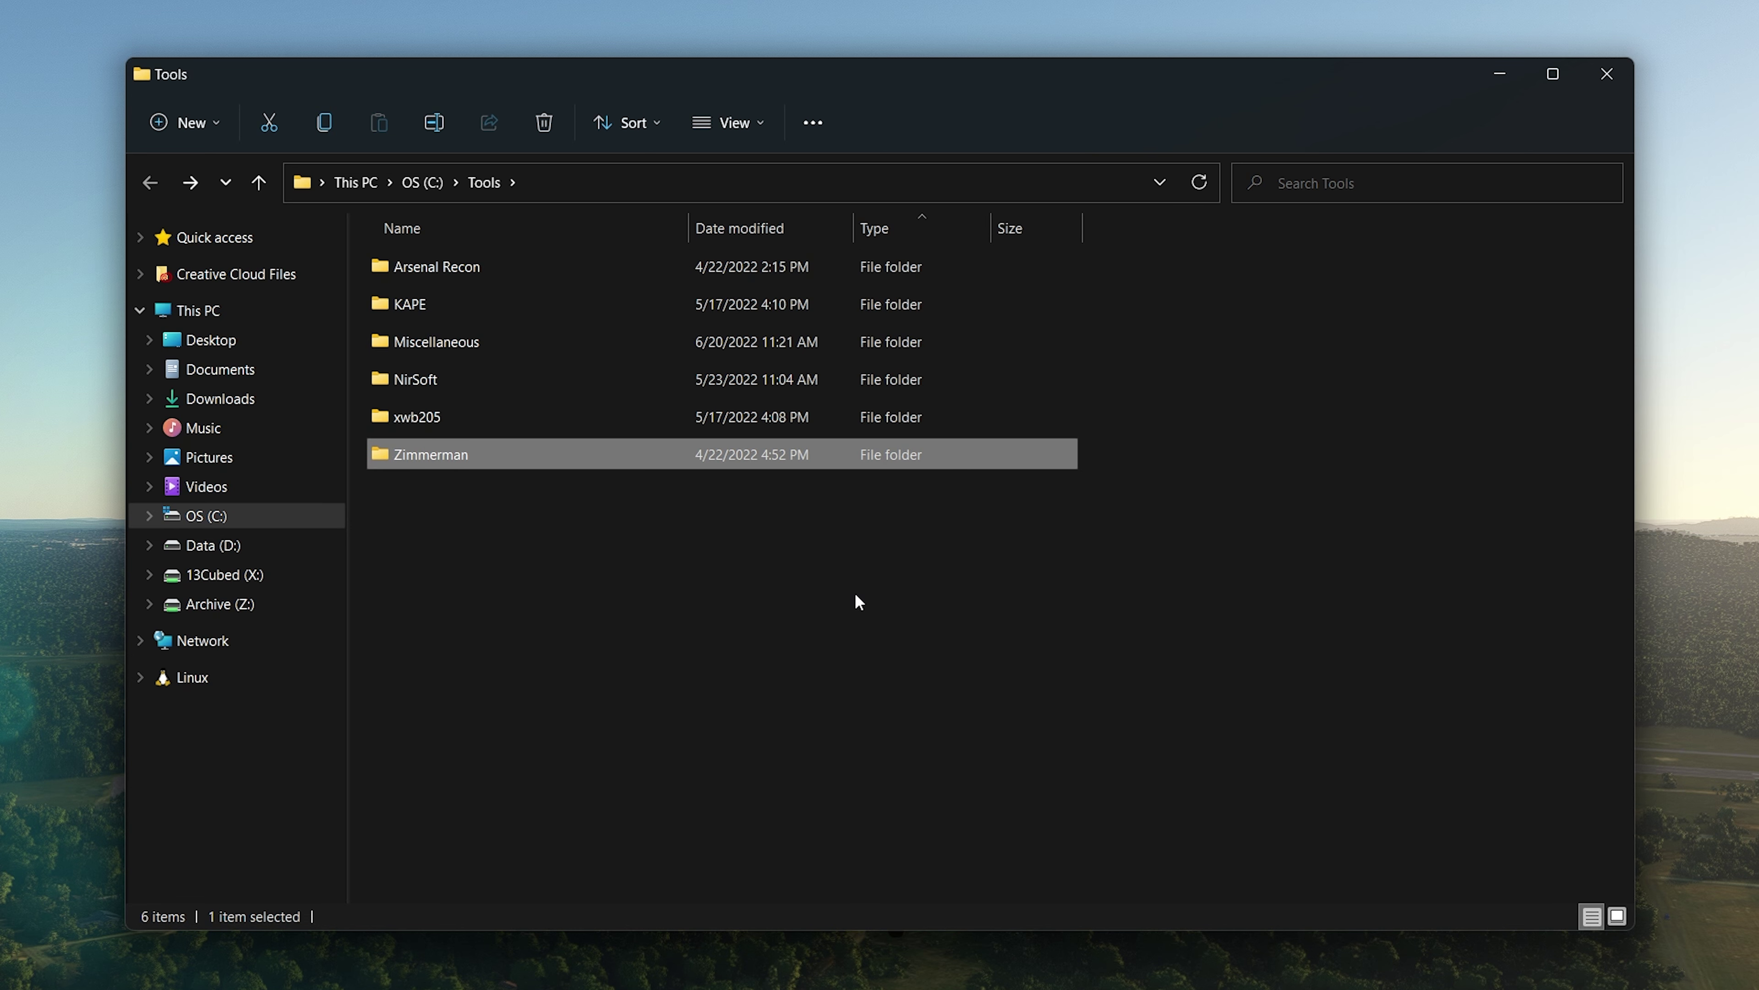
left_click(916, 614)
double_click(539, 345)
Select the chainsaw, INDXRipper and RegRipper folders in turn
left_click(573, 262)
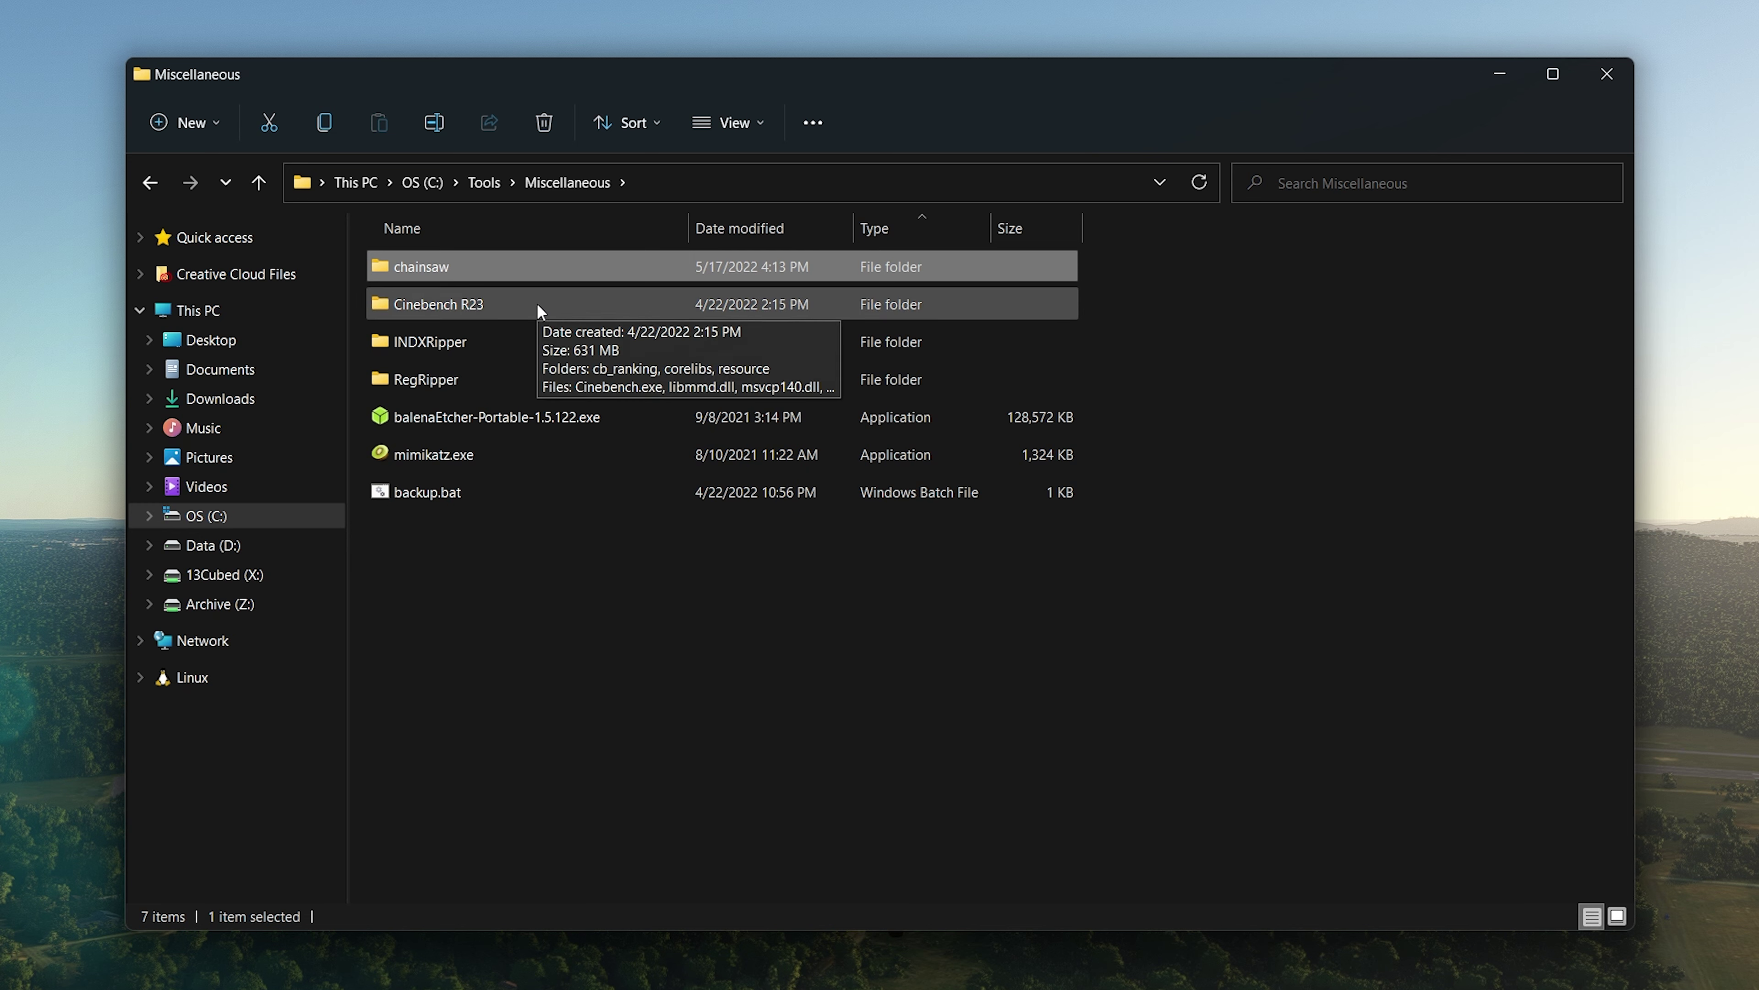
left_click(544, 339)
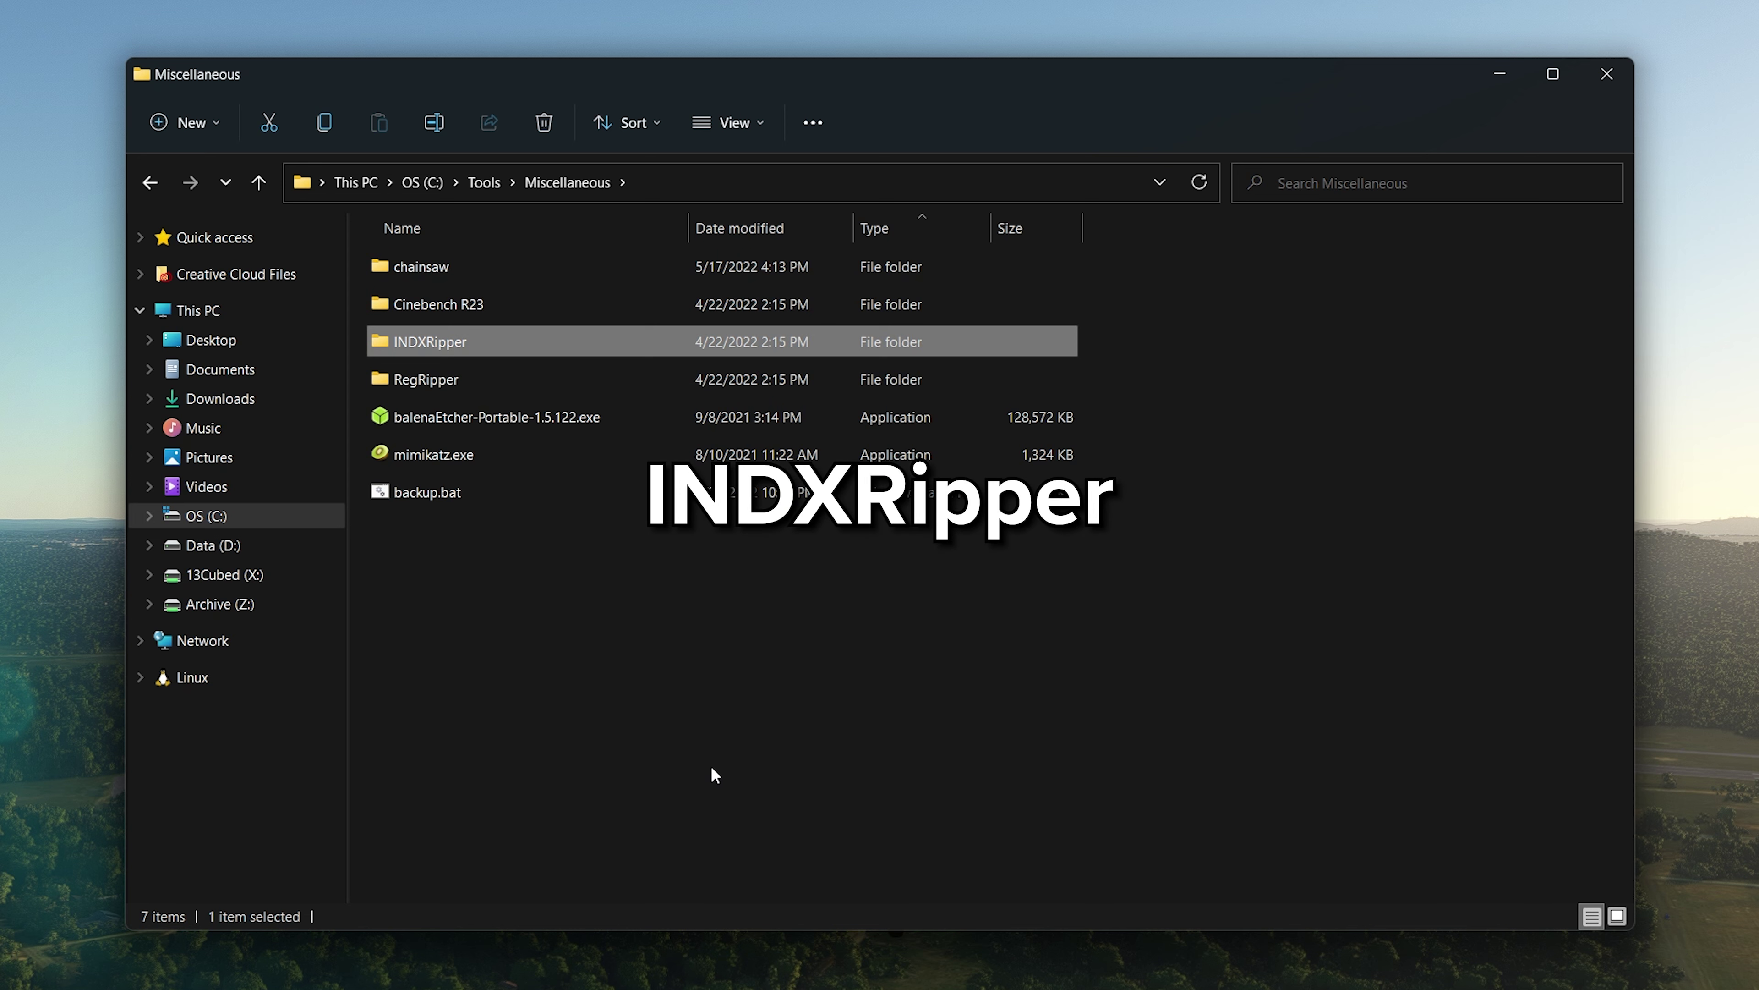
left_click(548, 382)
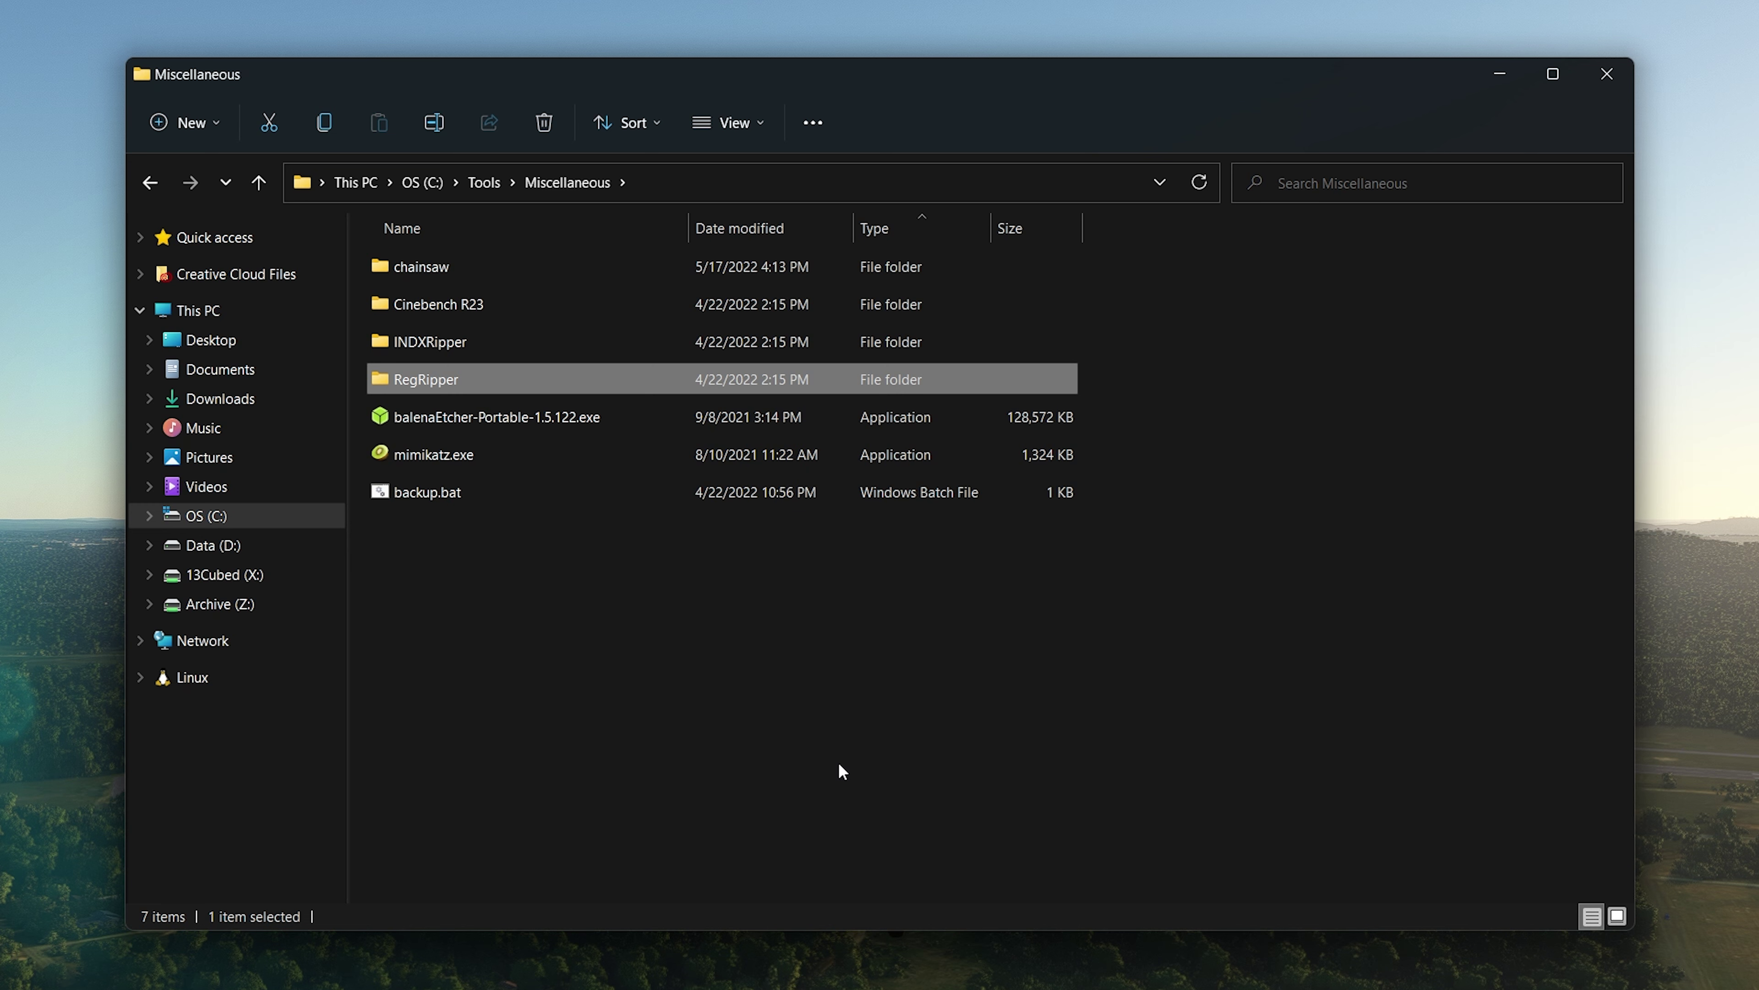
Select mimikatz.exe and balenaEtcher, return to C:\Tools, then close File Explorer
left_click(601, 455)
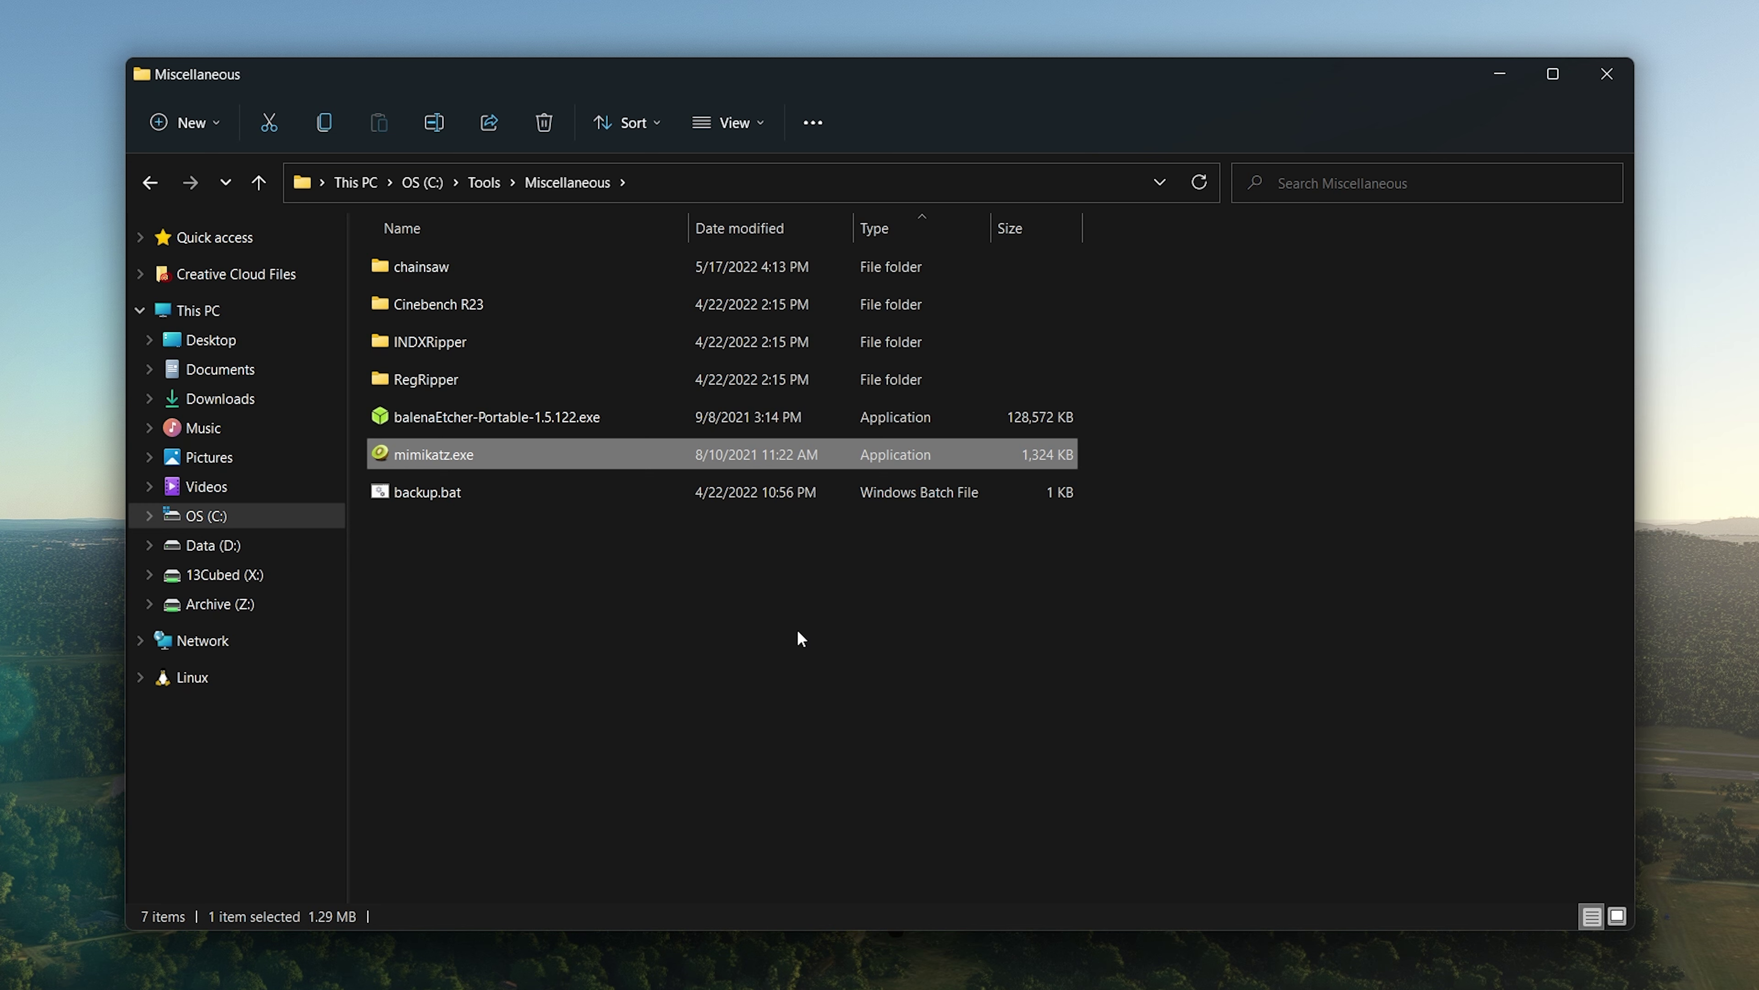
left_click(668, 415)
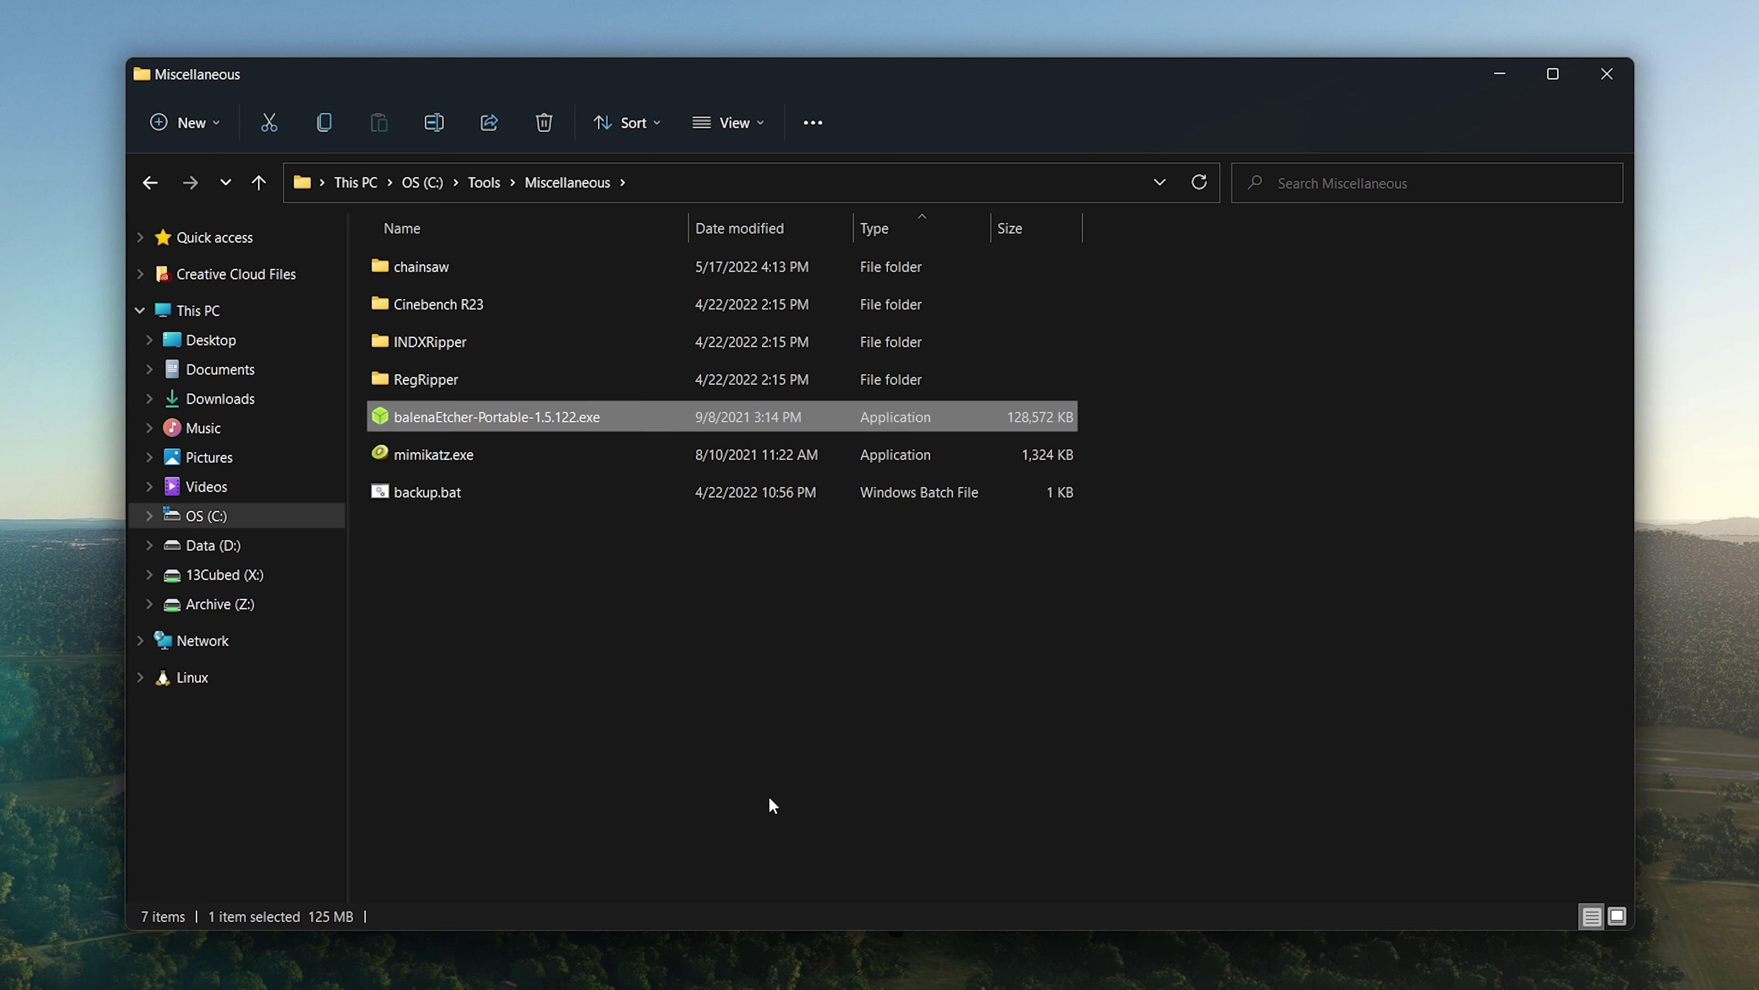
key("alt+Up")
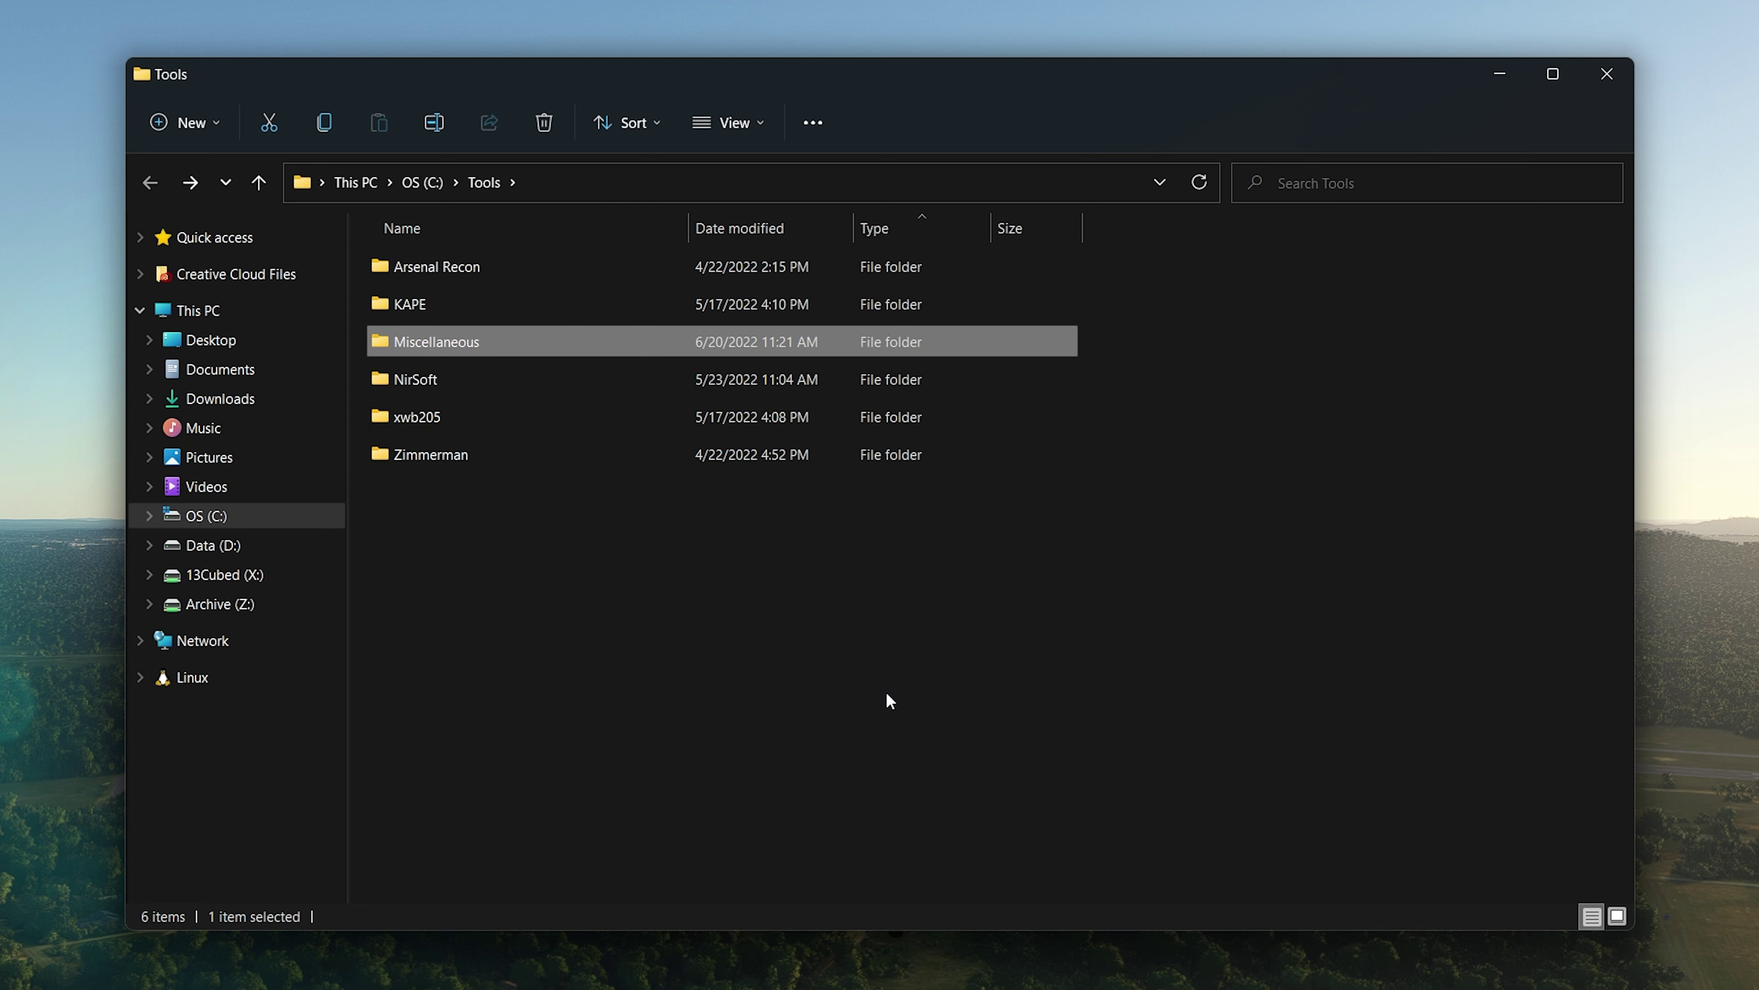
left_click(886, 694)
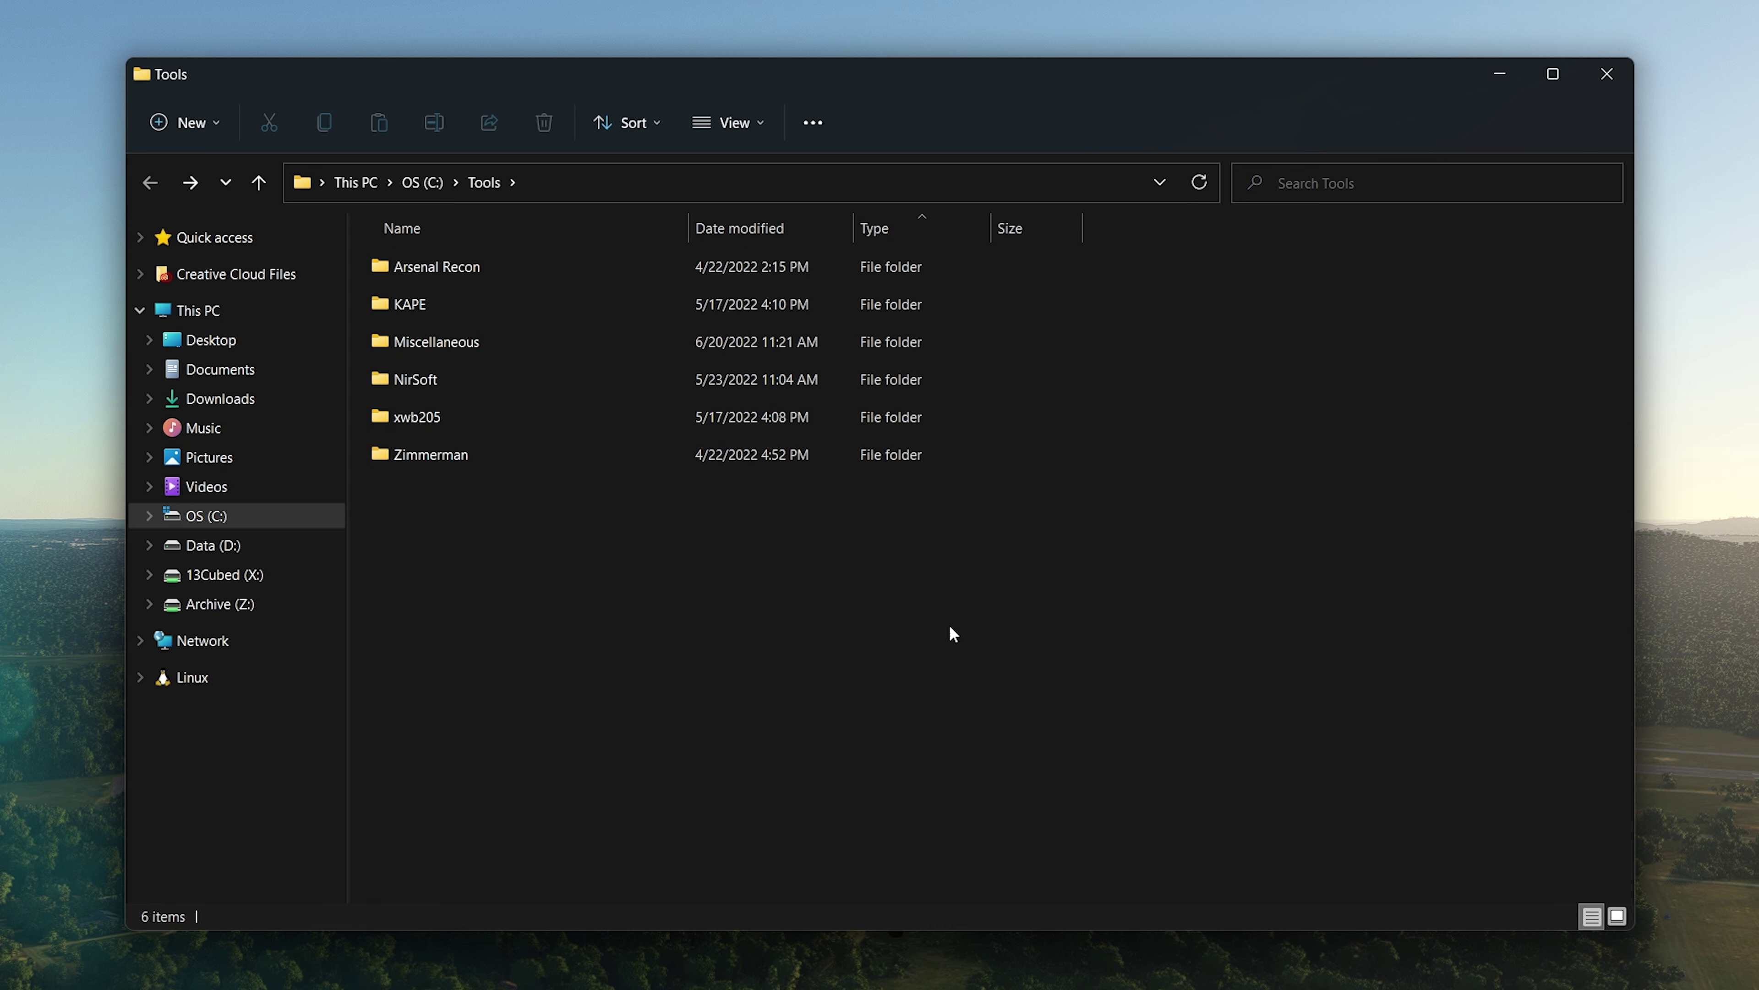
left_click(1608, 74)
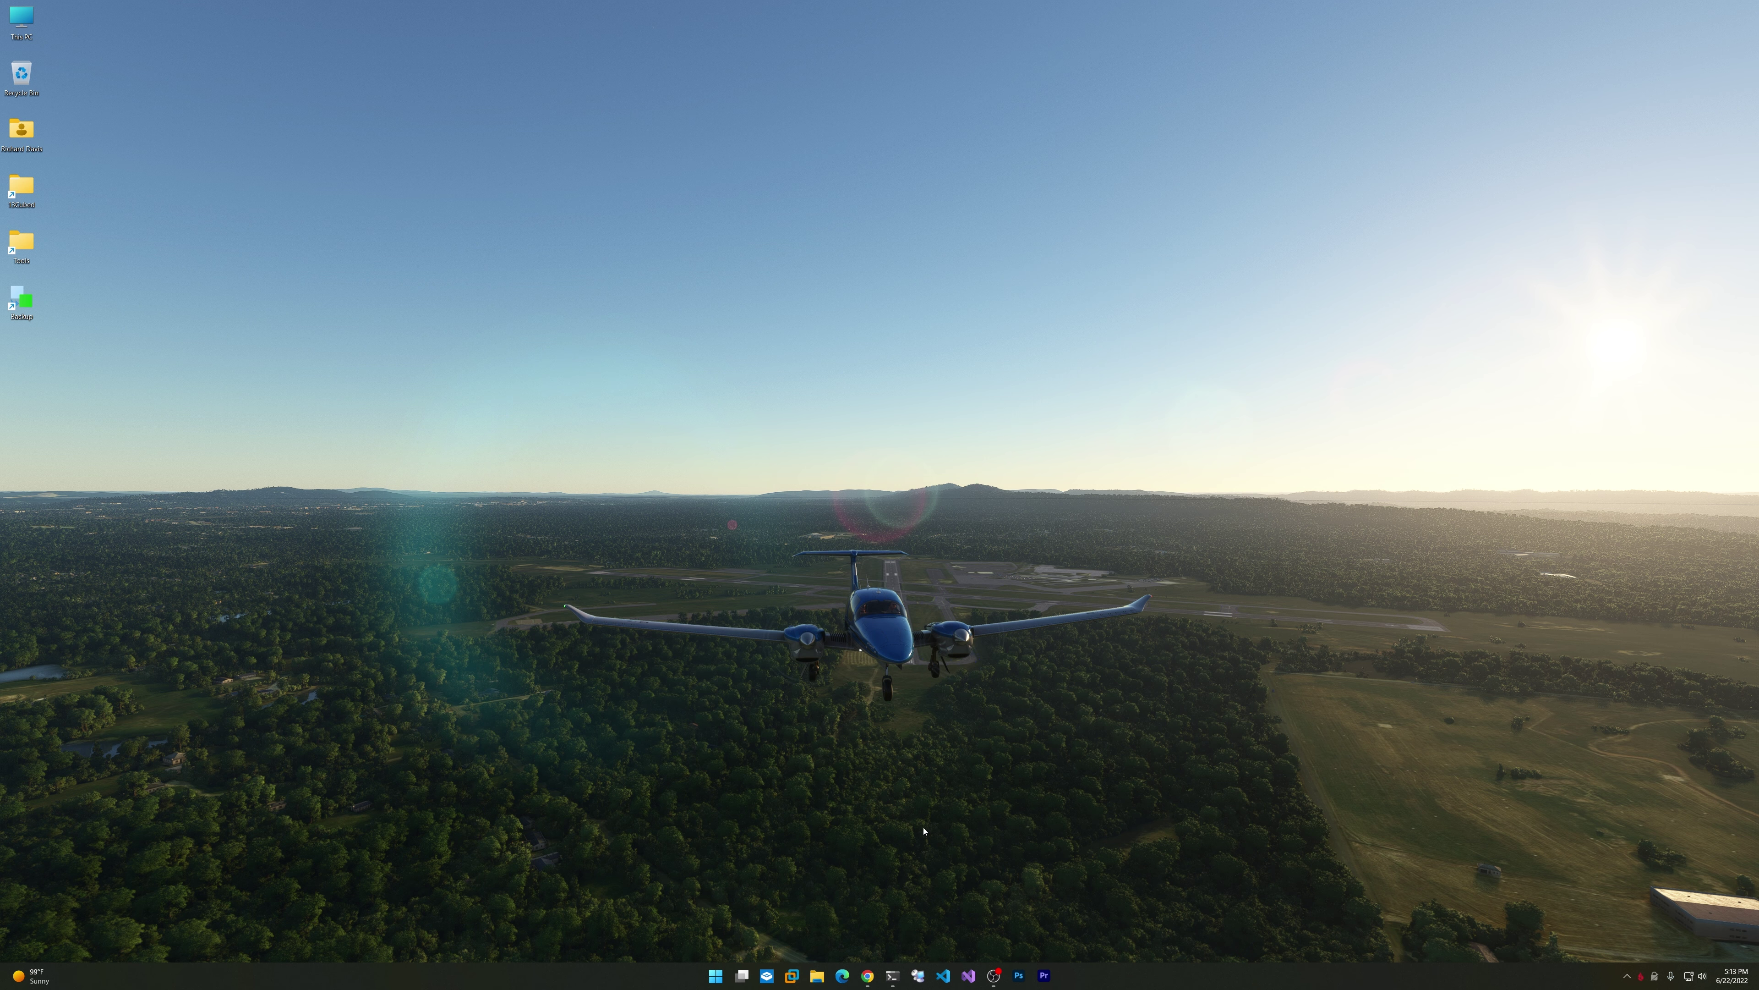
Launch RDCMan from the taskbar and connect to win10-test-vm's Administrator Command Prompt
left_click(921, 966)
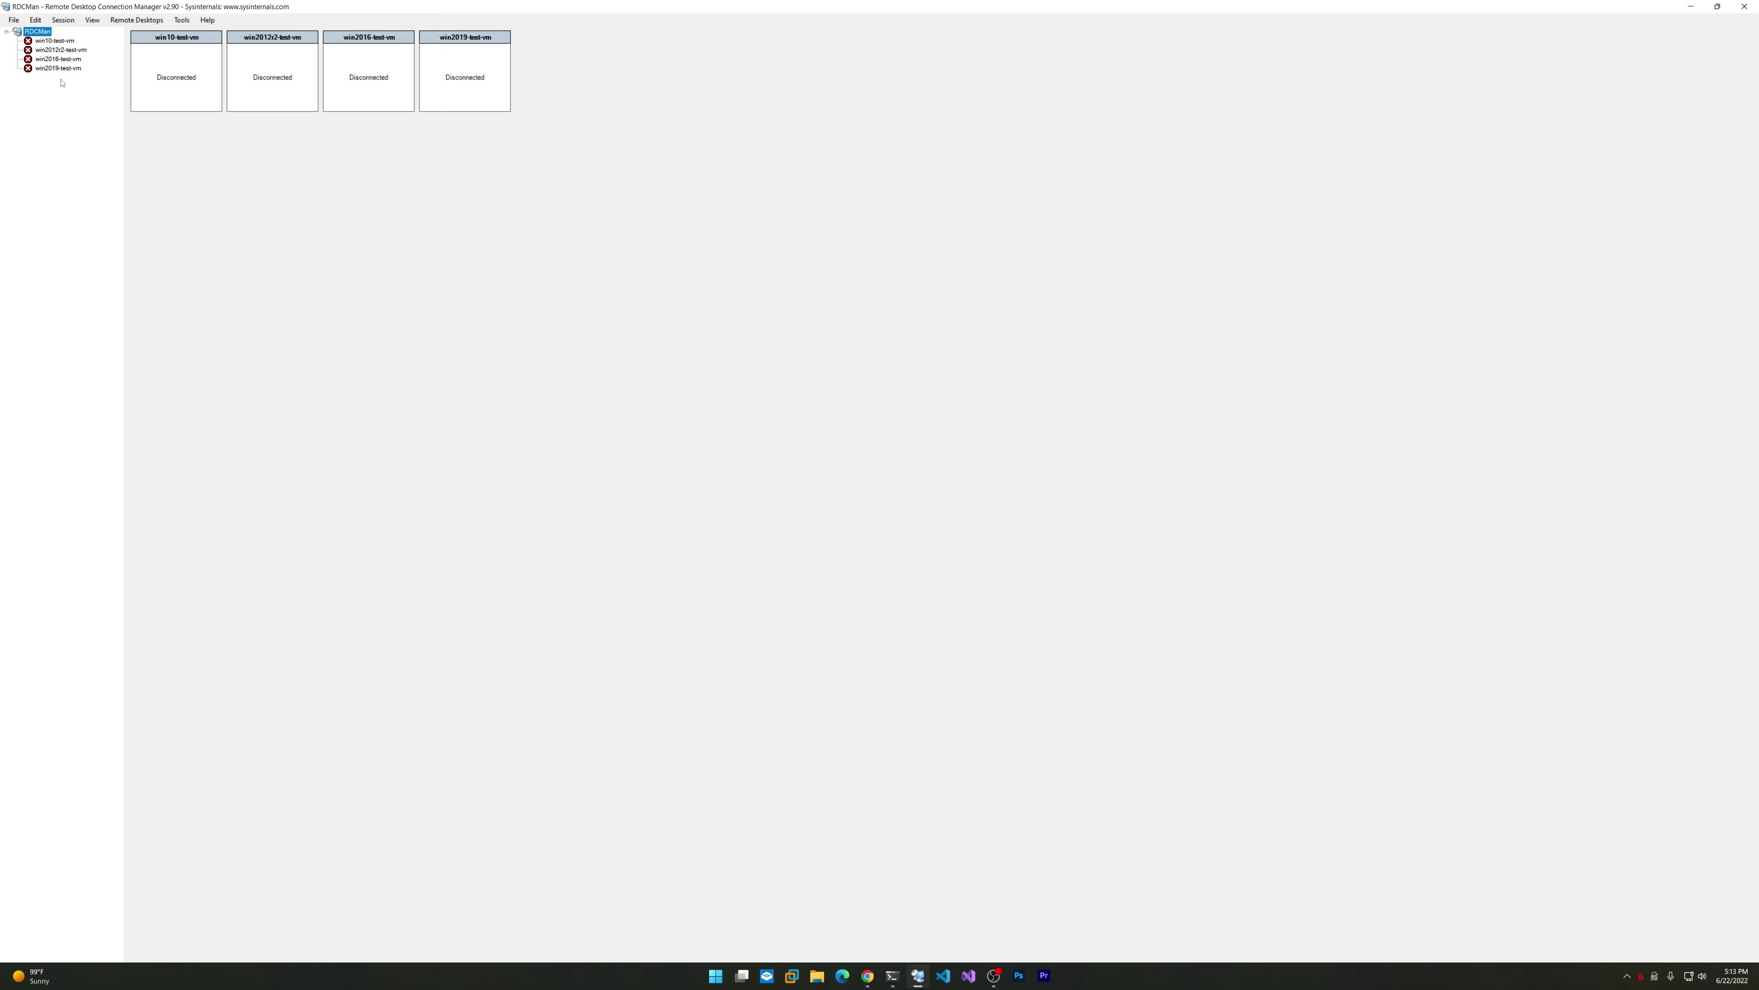
double_click(62, 41)
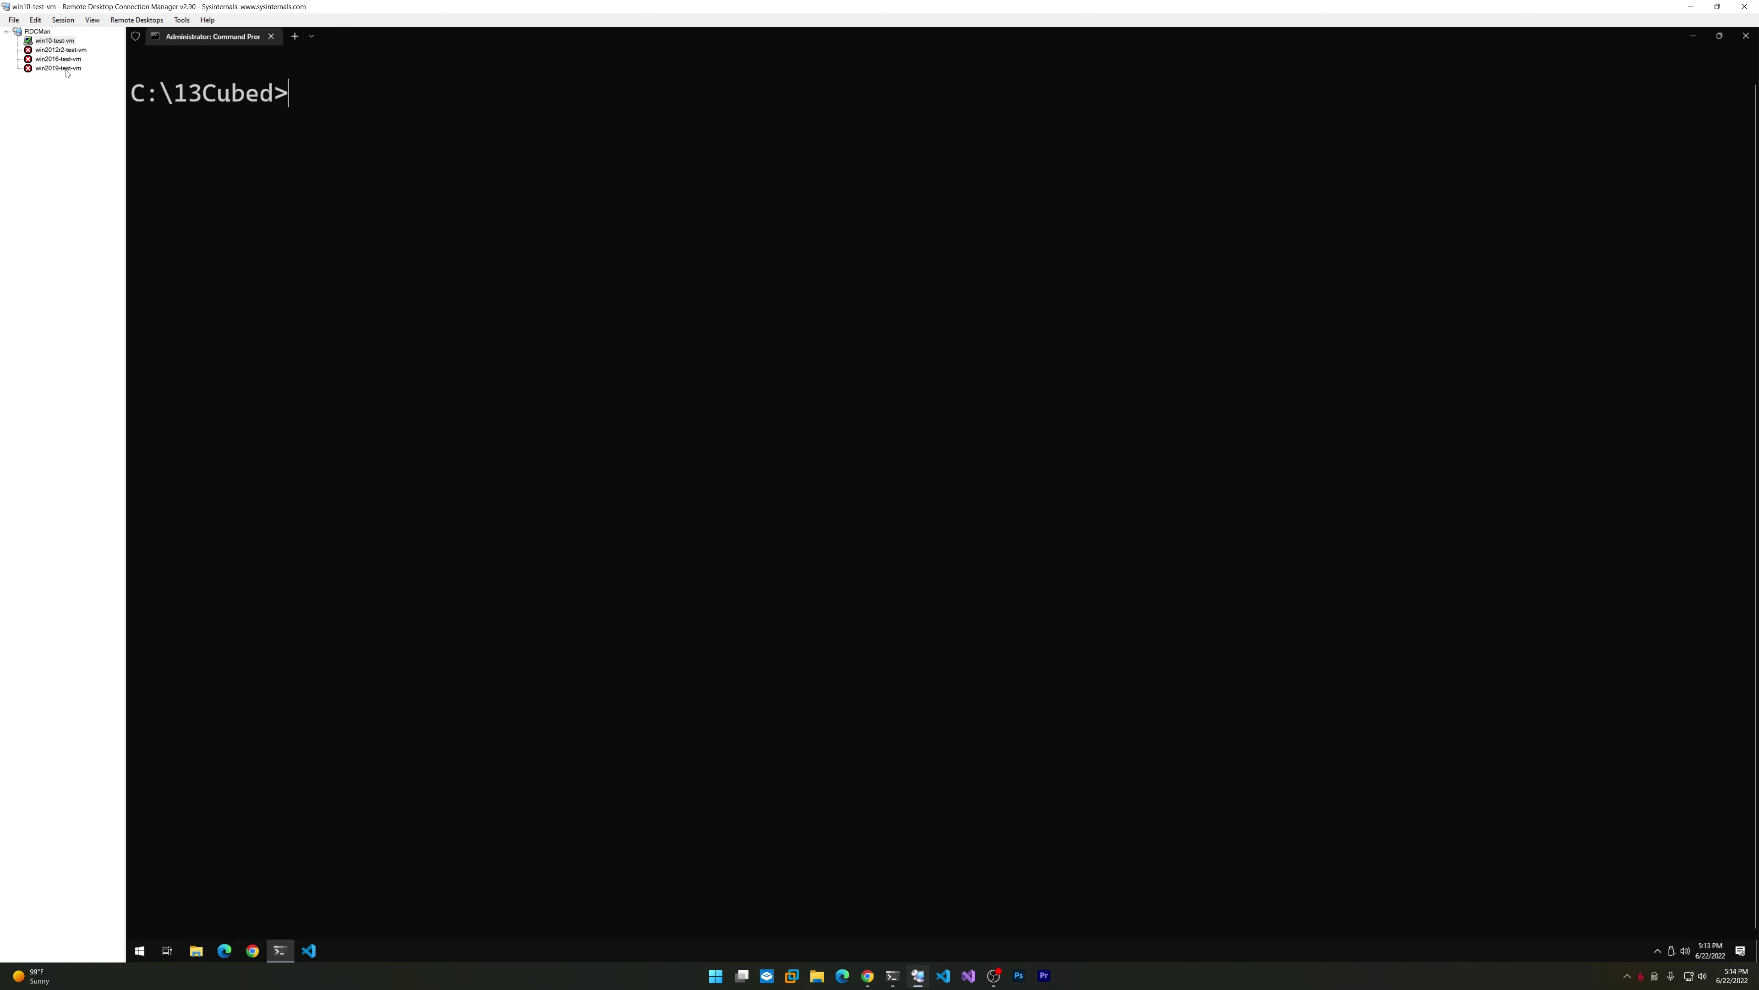
Connect to win2019-test-vm, switch between both VM sessions, then close RDCMan confirming Yes
double_click(63, 68)
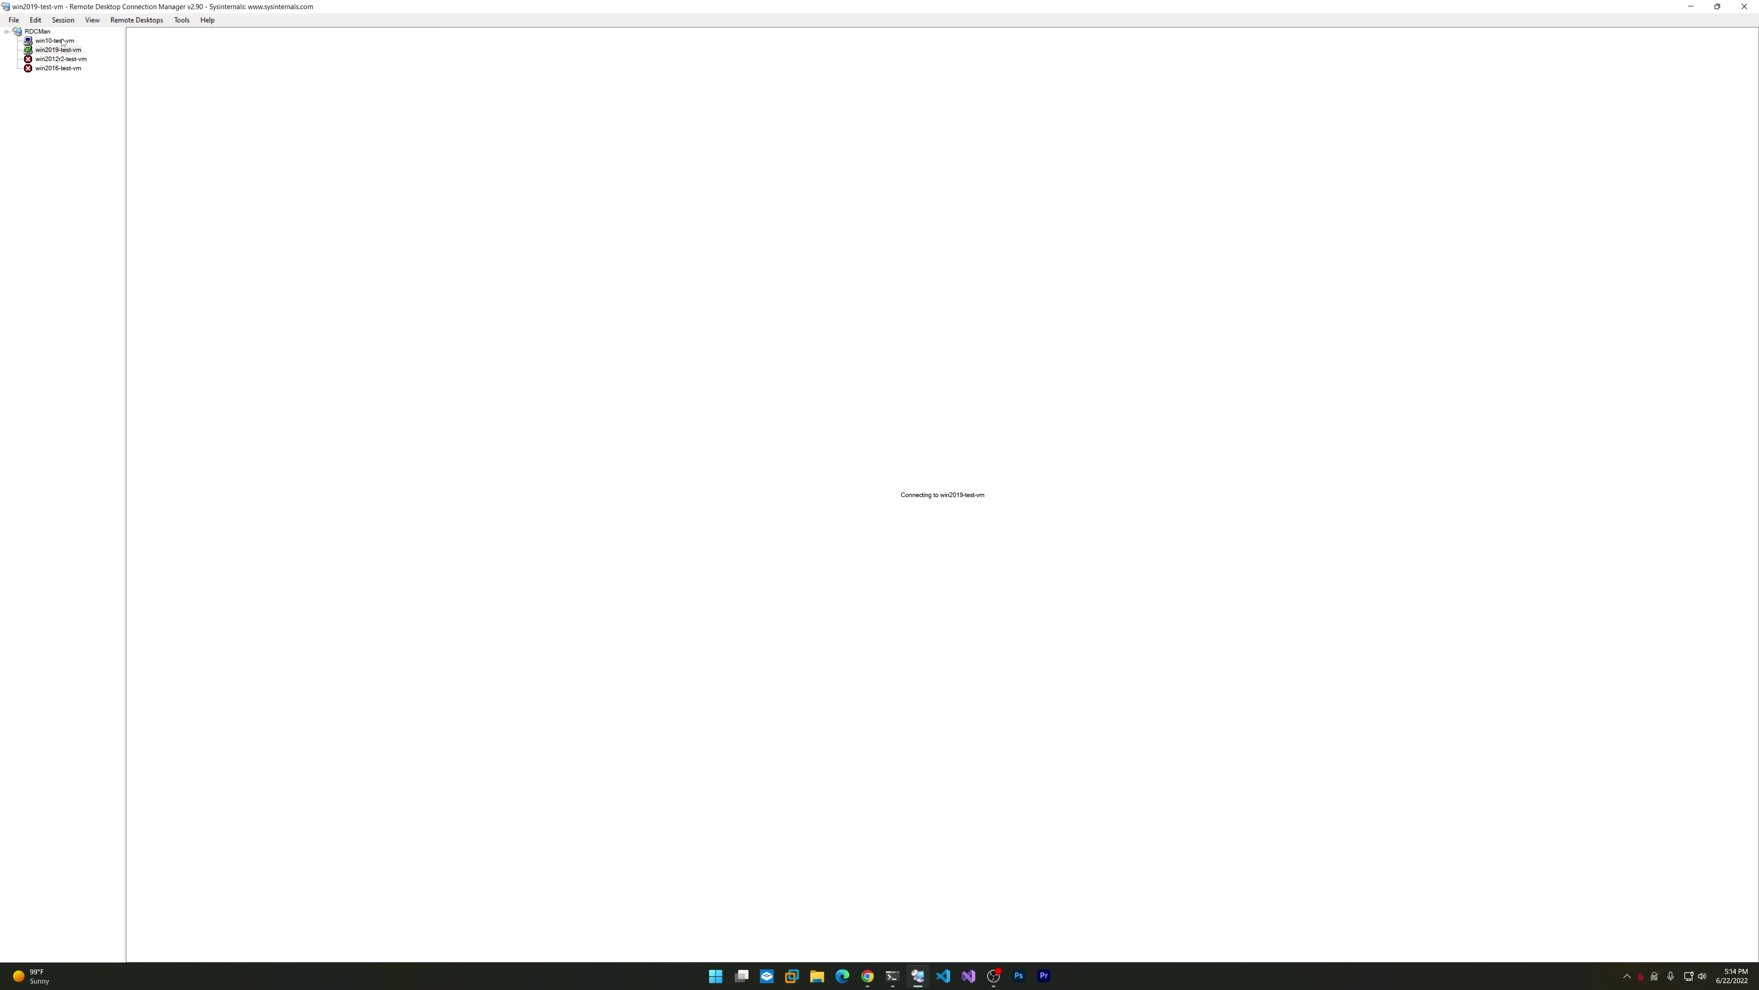
left_click(62, 41)
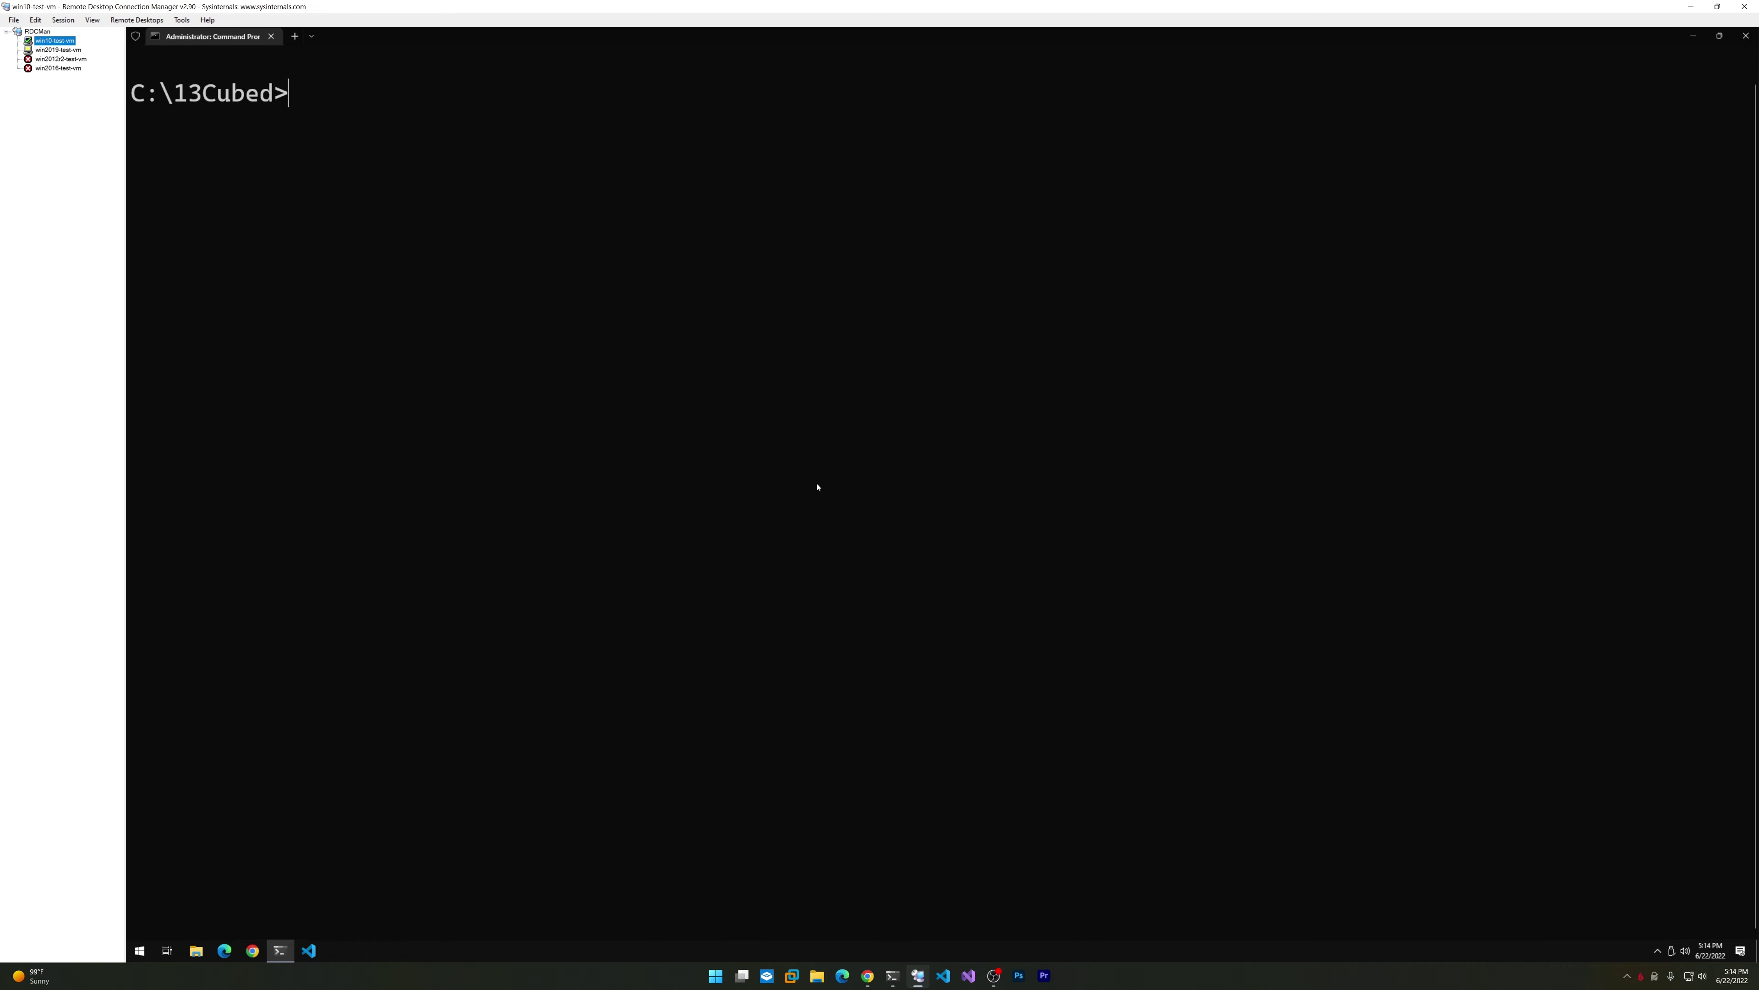
left_click(57, 50)
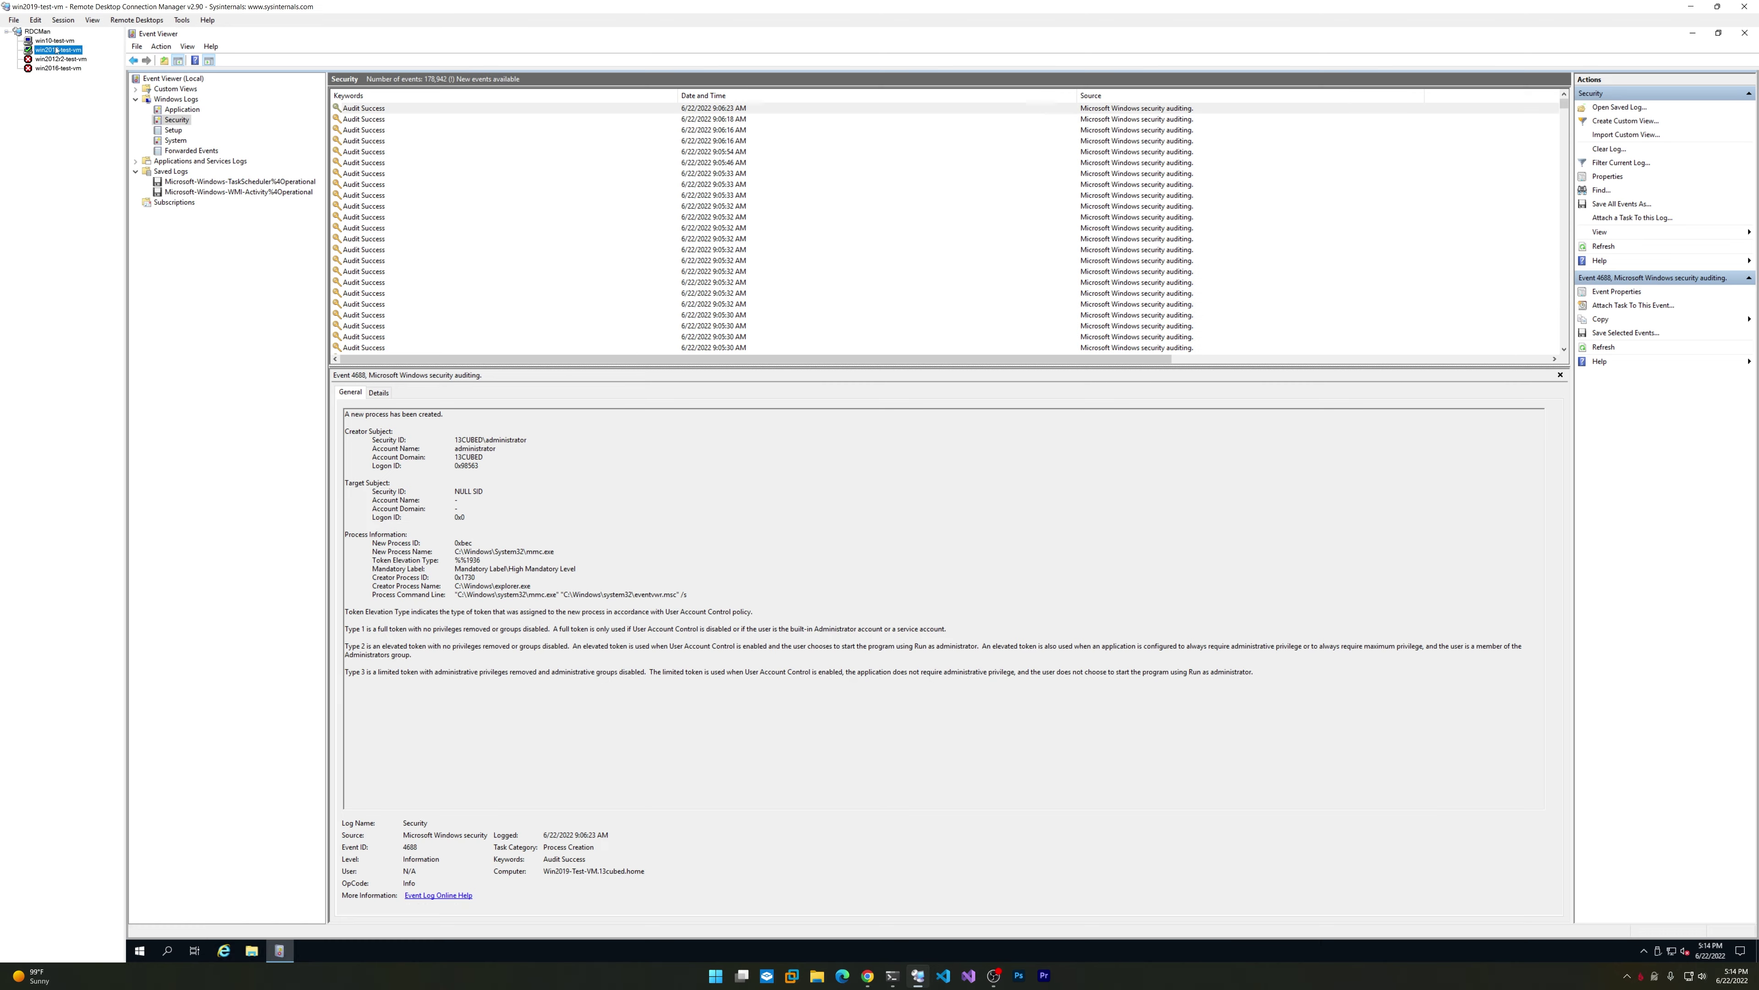
left_click(55, 41)
left_click(58, 50)
left_click(60, 41)
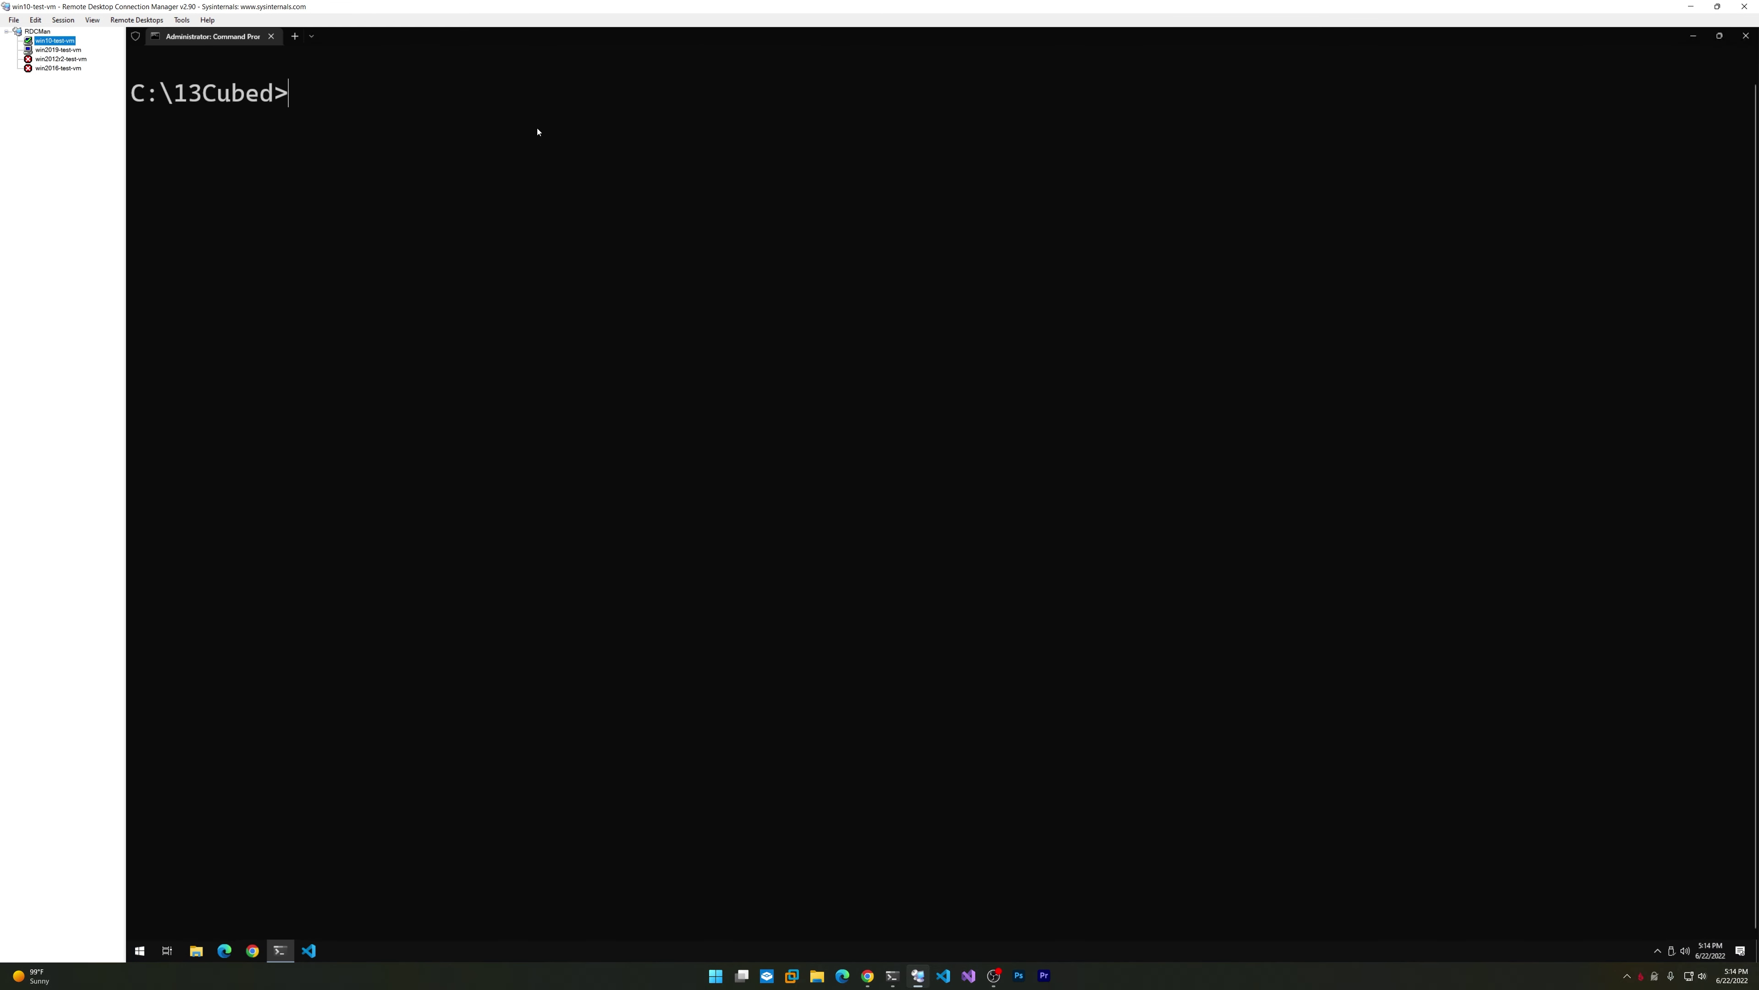
left_click(1744, 6)
left_click(897, 606)
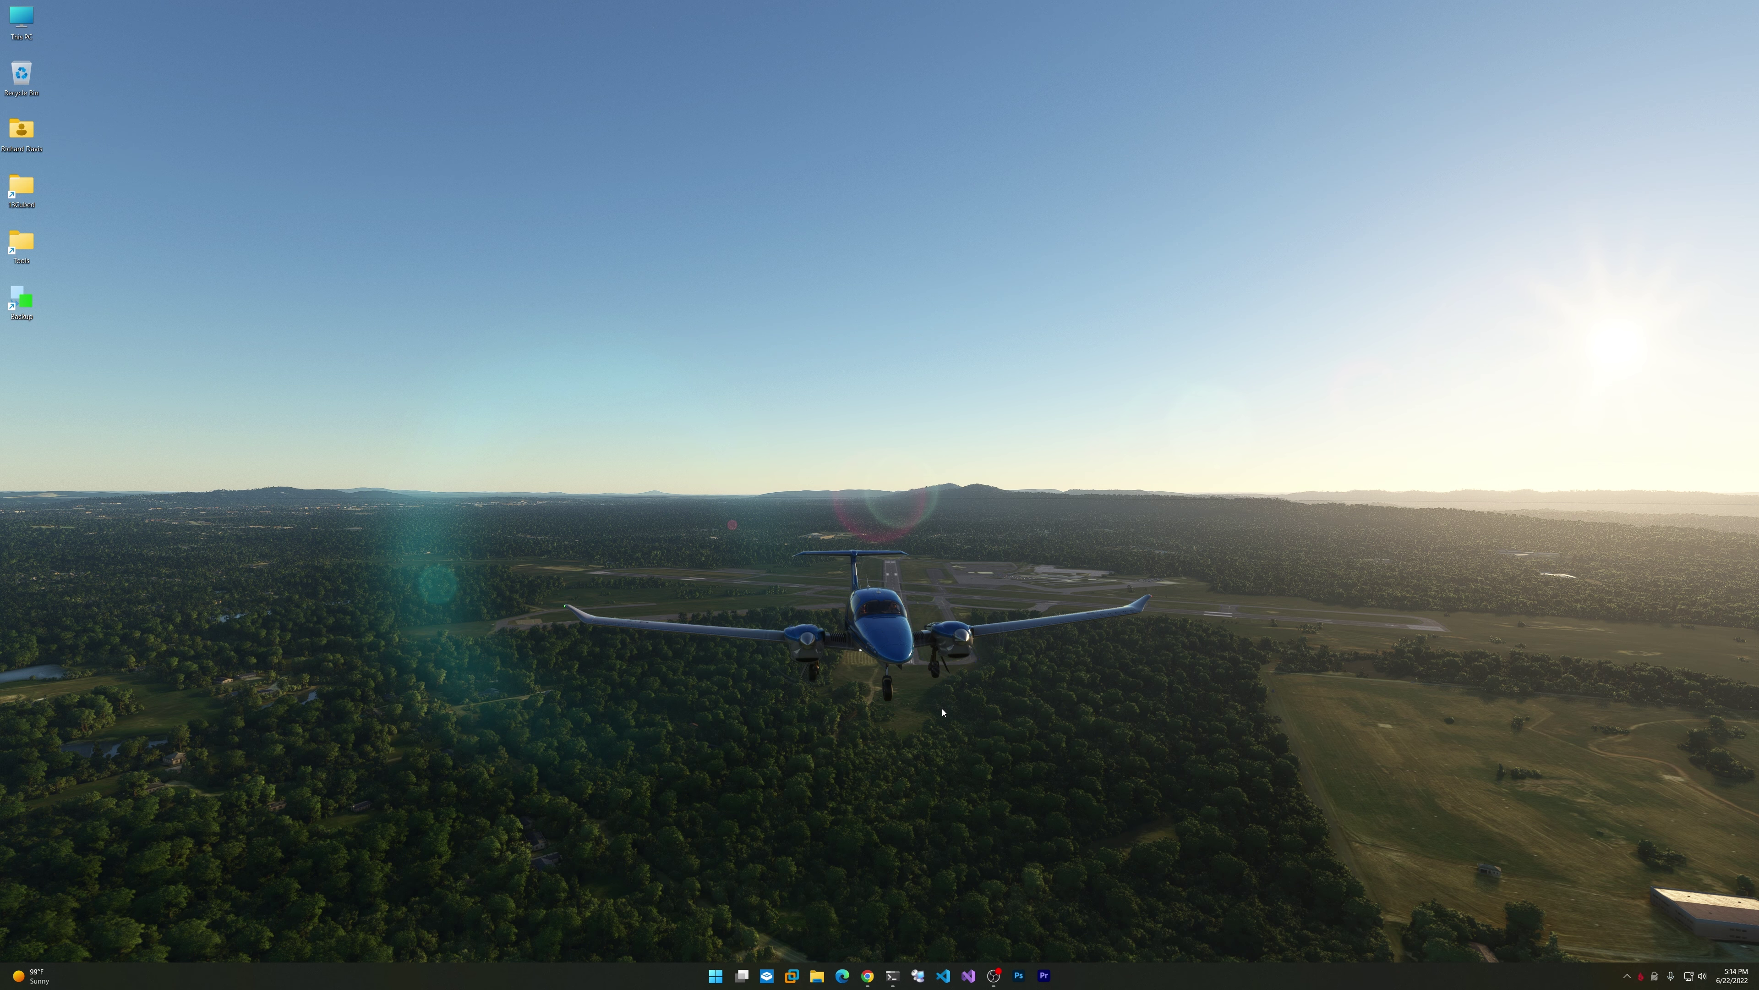
left_click(949, 982)
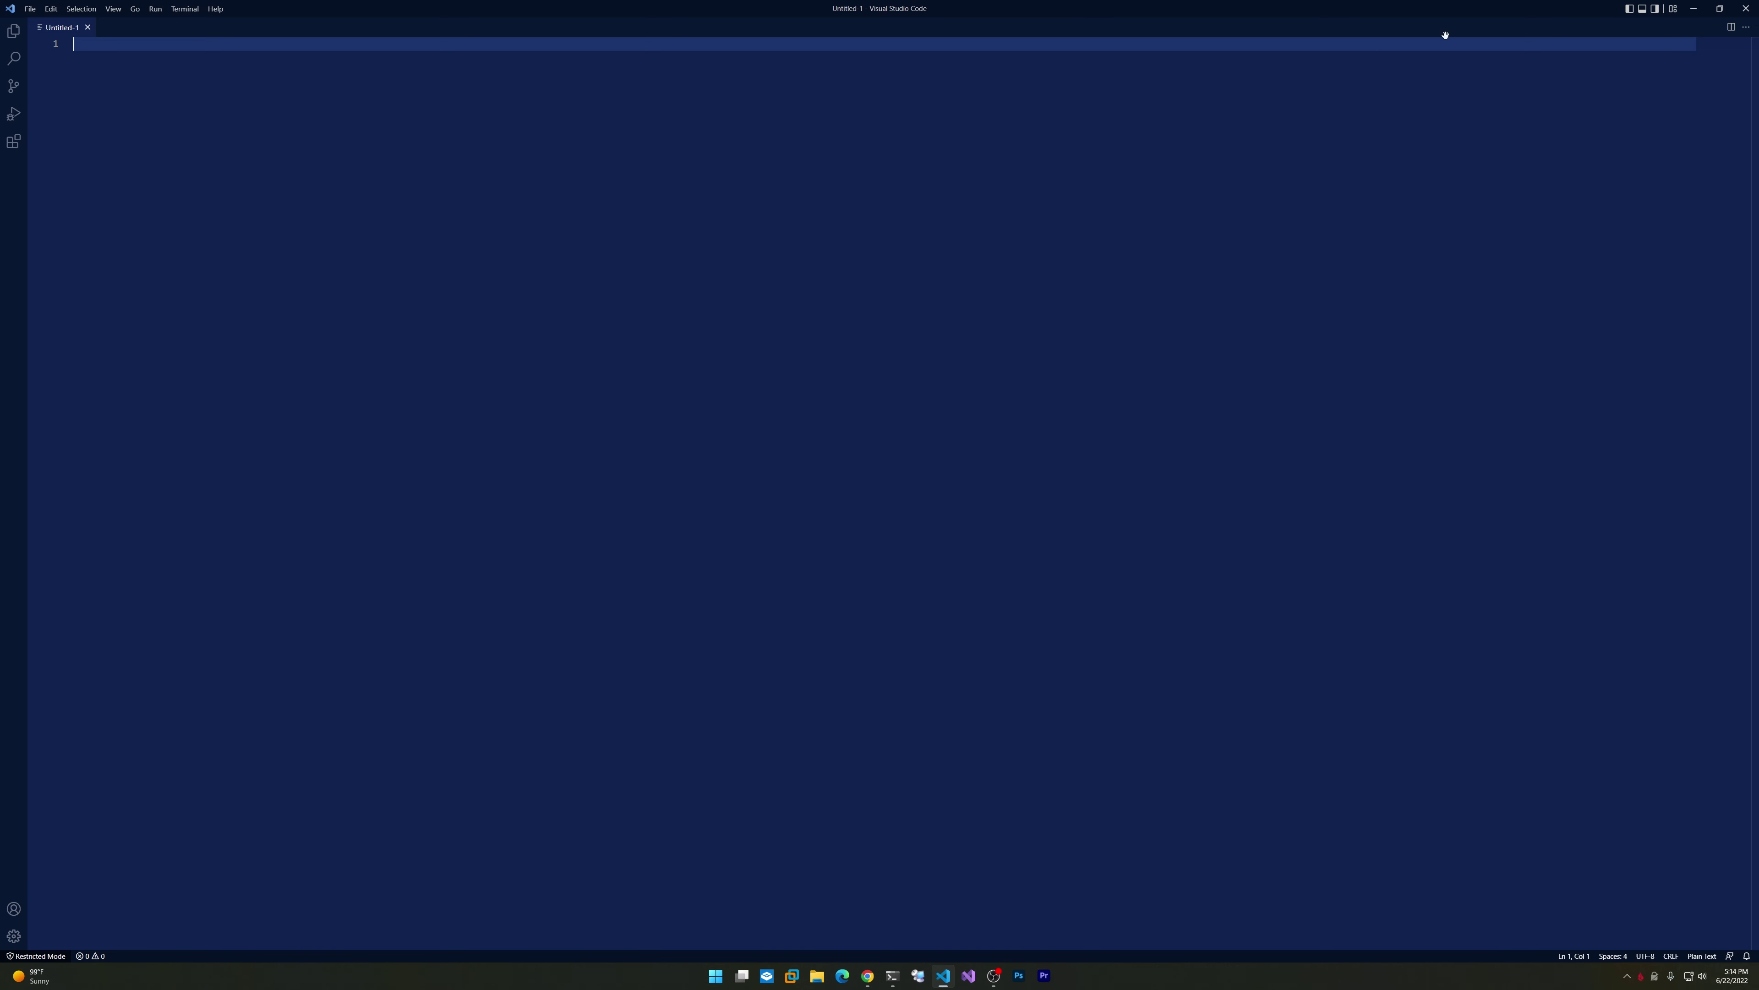
left_click(1746, 8)
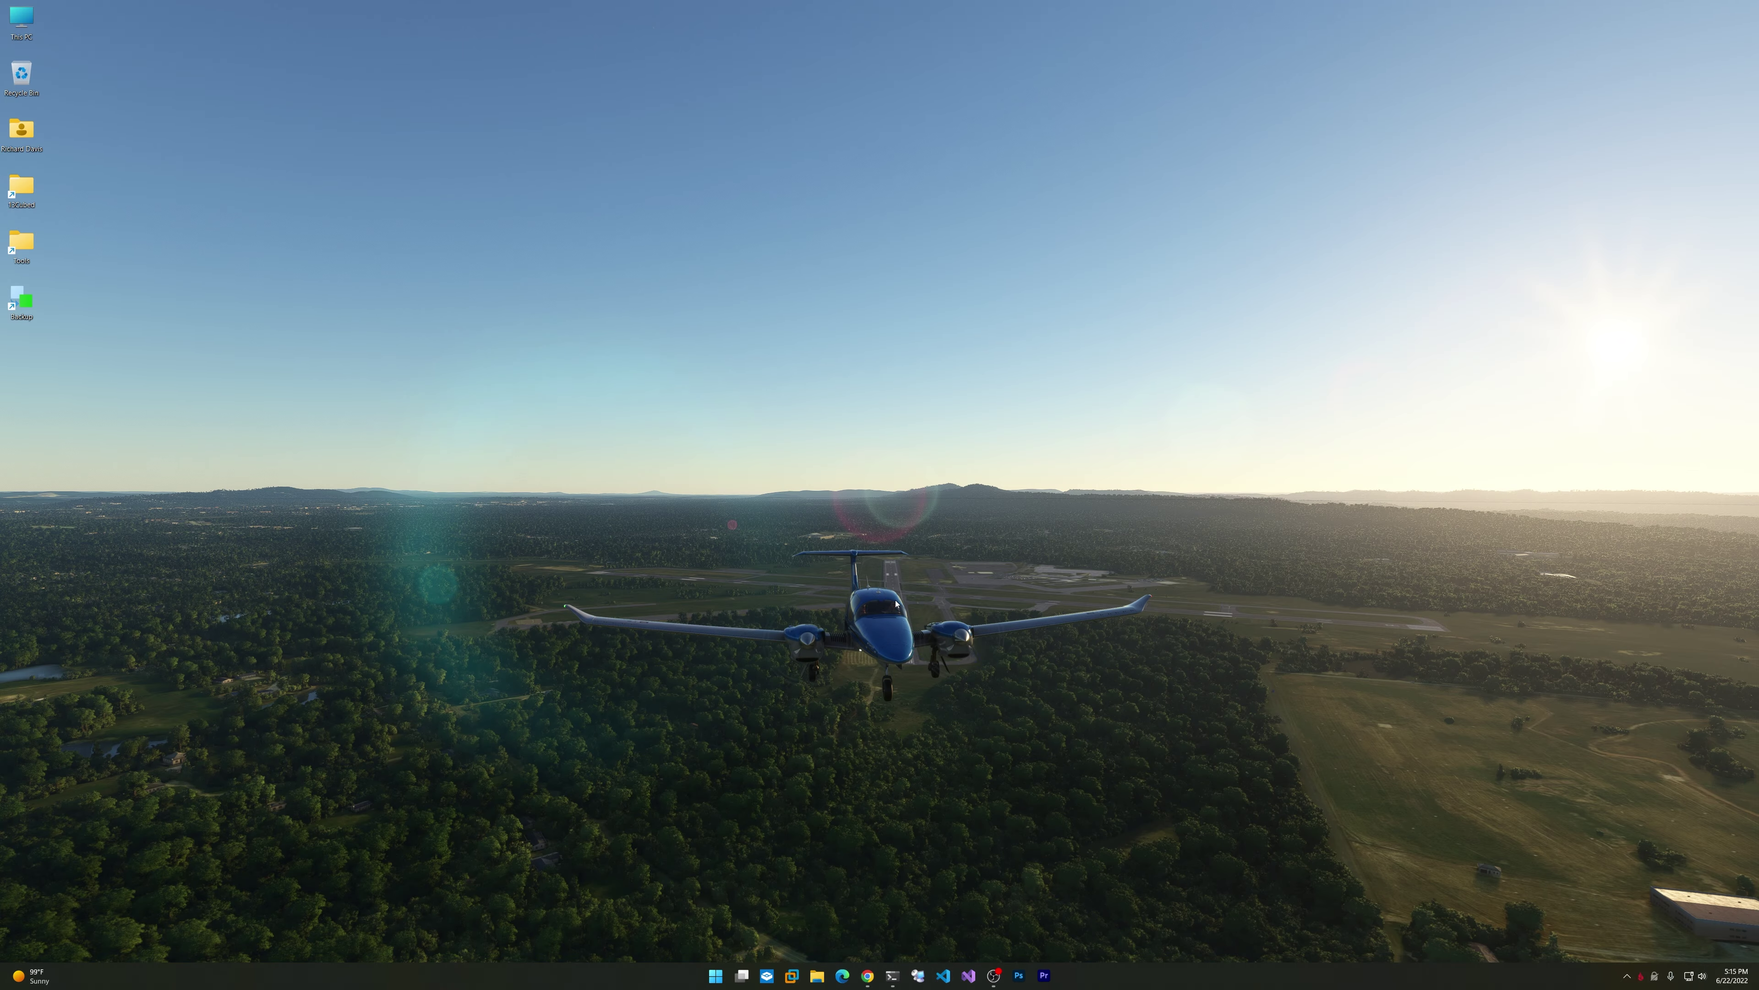